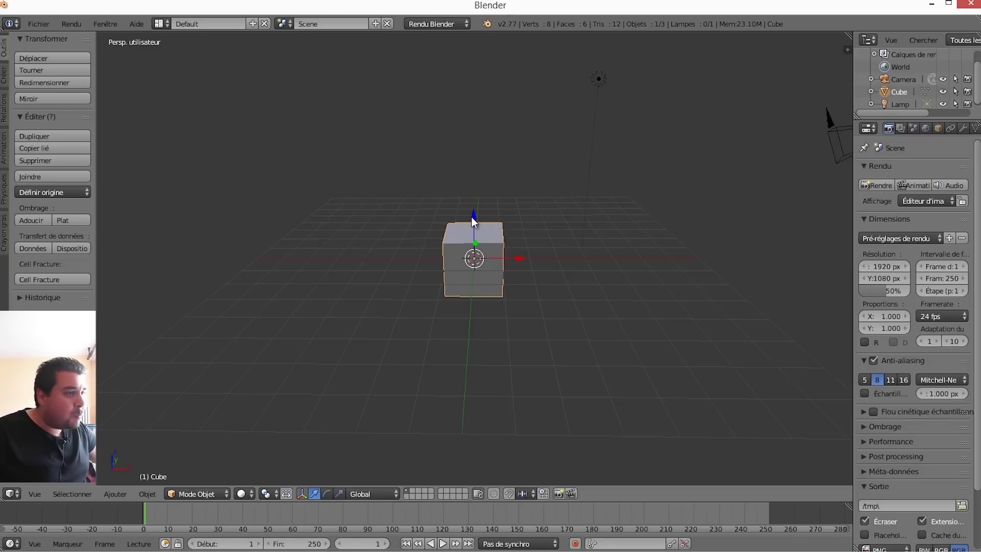
Drag the cube up its Z axis until its base rests on the grid floor
{"action": "left_click_drag", "start_coordinate": [472, 216], "coordinate": [464, 192]}
{"action": "mouse_move", "coordinate": [475, 199]}
{"action": "middle_mouse_down"}
{"action": "mouse_move", "coordinate": [486, 205]}
{"action": "mouse_move", "coordinate": [475, 186]}
{"action": "middle_mouse_up"}
{"action": "left_click_drag", "start_coordinate": [474, 186], "coordinate": [470, 174]}
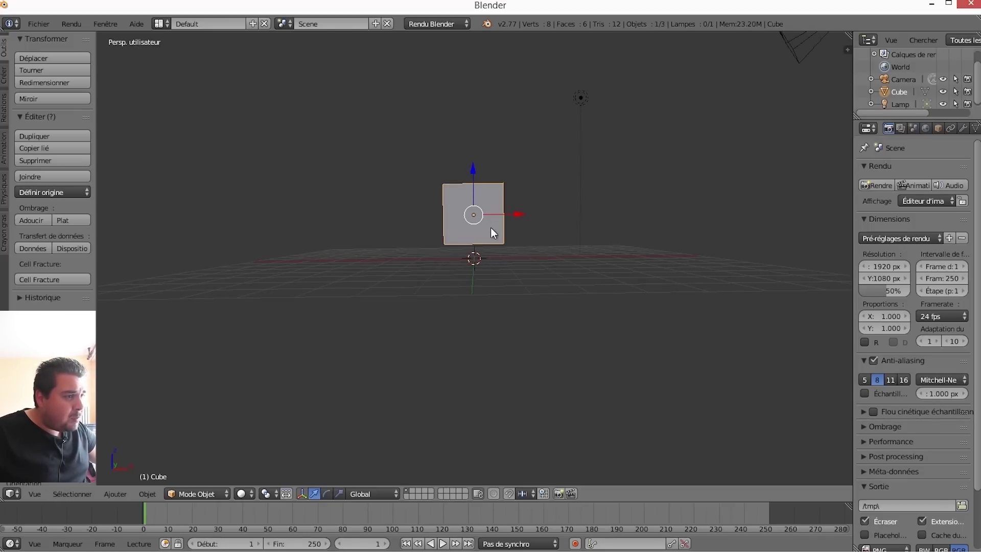
{"action": "middle_click_drag", "start_coordinate": [488, 274], "coordinate": [490, 242]}
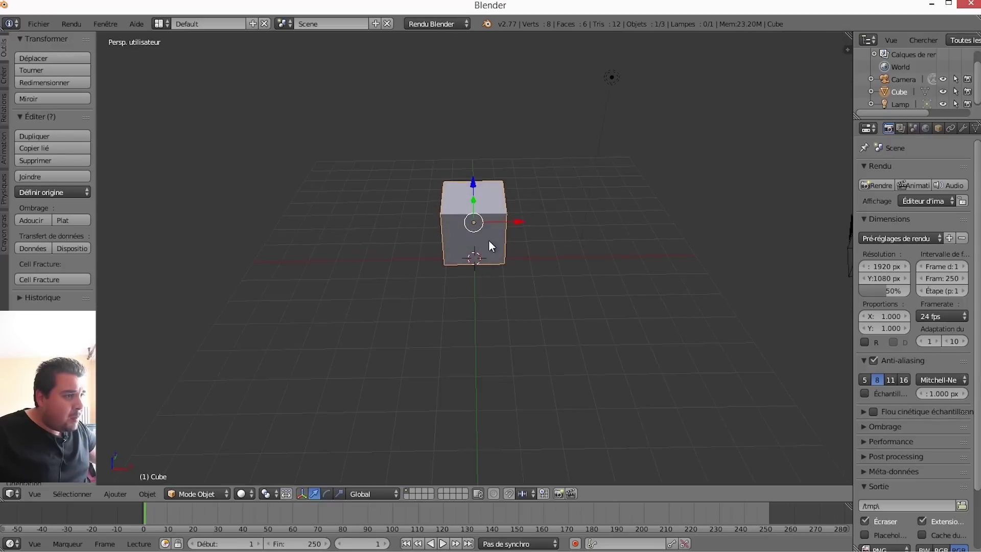
{"action": "middle_click_drag", "start_coordinate": [516, 293], "coordinate": [507, 271]}
Add a plane and scale it by 10 to form a large floor
{"action": "key", "text": "shift+a"}
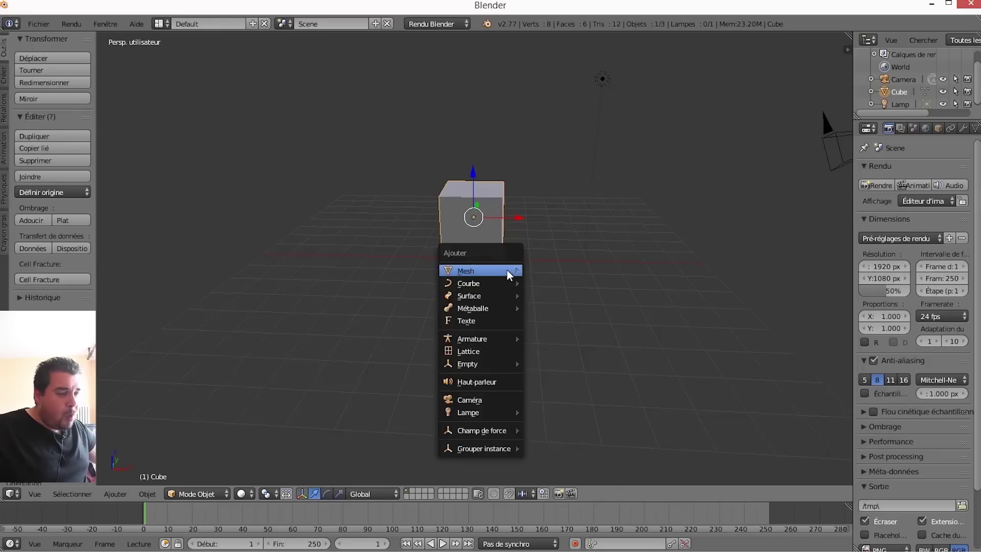
{"action": "left_click", "coordinate": [550, 272]}
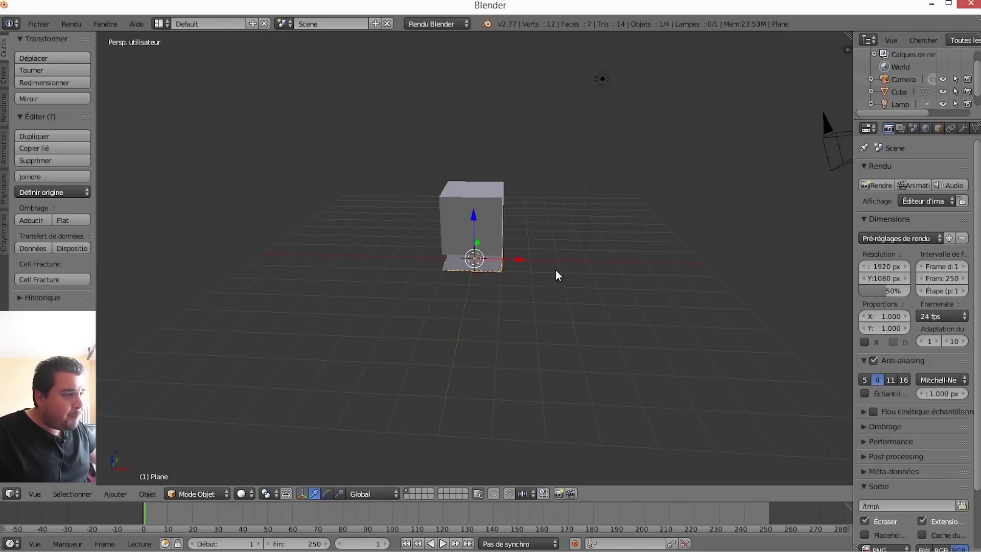
{"action": "key", "text": "s"}
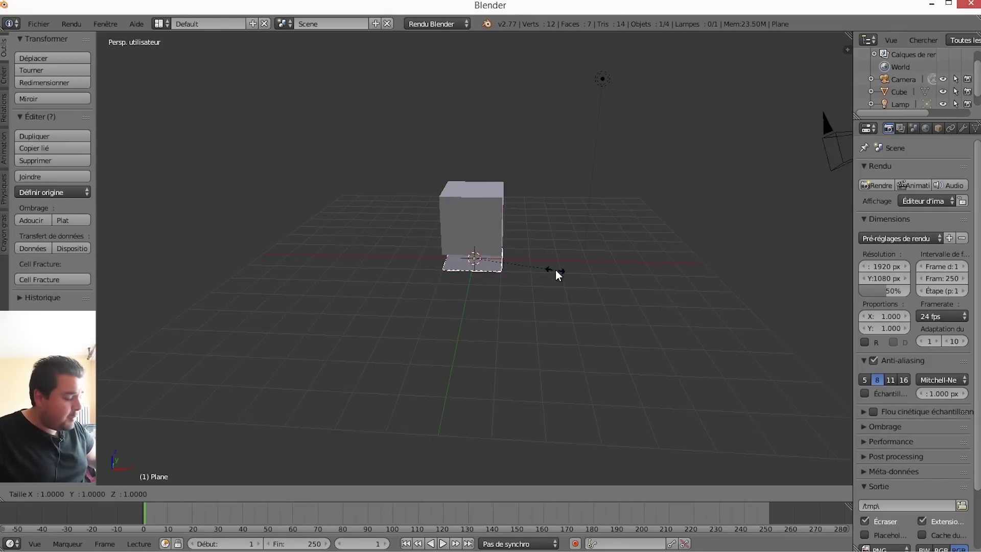
{"action": "type", "text": "10"}
{"action": "key", "text": "Return"}
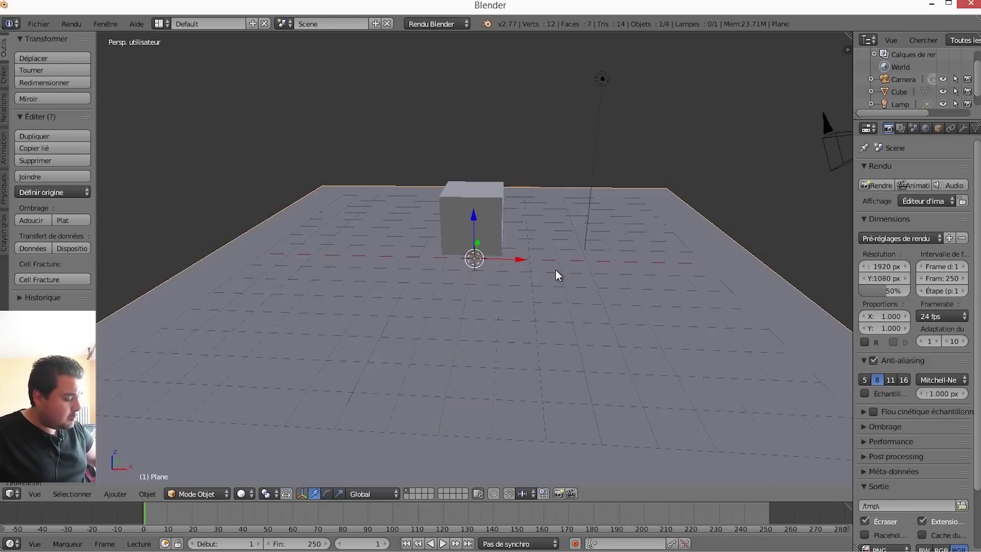
In front view, lower the cube along Z so it sits on the plane
{"action": "right_click", "coordinate": [483, 205]}
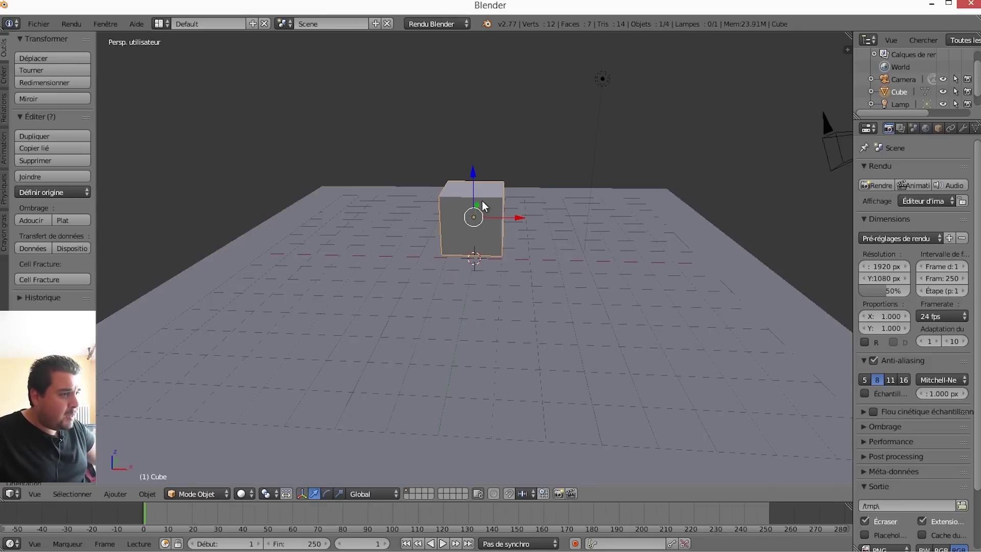
{"action": "key", "text": "KP_8"}
{"action": "key", "text": "KP_5"}
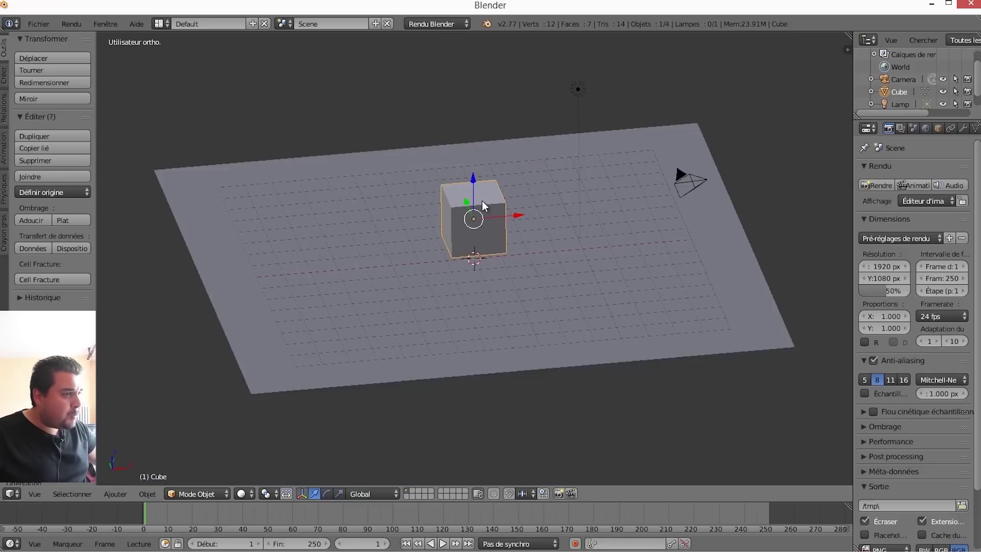
{"action": "key", "text": "KP_5"}
{"action": "key", "text": "KP_1"}
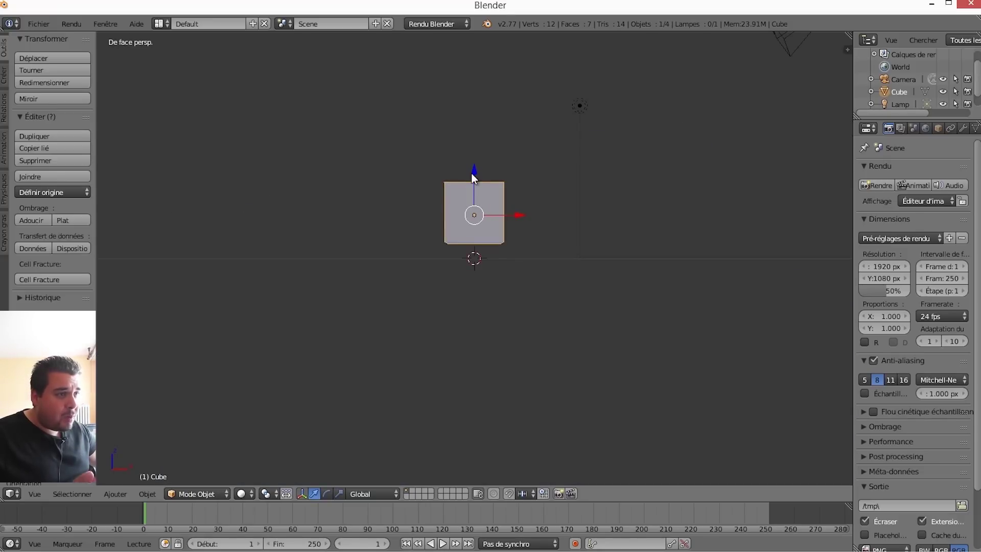
{"action": "left_click_drag", "start_coordinate": [474, 167], "coordinate": [475, 183]}
{"action": "scroll", "coordinate": [462, 250], "scroll_direction": "up", "scroll_amount": 3}
{"action": "scroll", "coordinate": [461, 252], "scroll_direction": "up", "scroll_amount": 3}
{"action": "scroll", "coordinate": [461, 252], "scroll_direction": "up", "scroll_amount": 1}
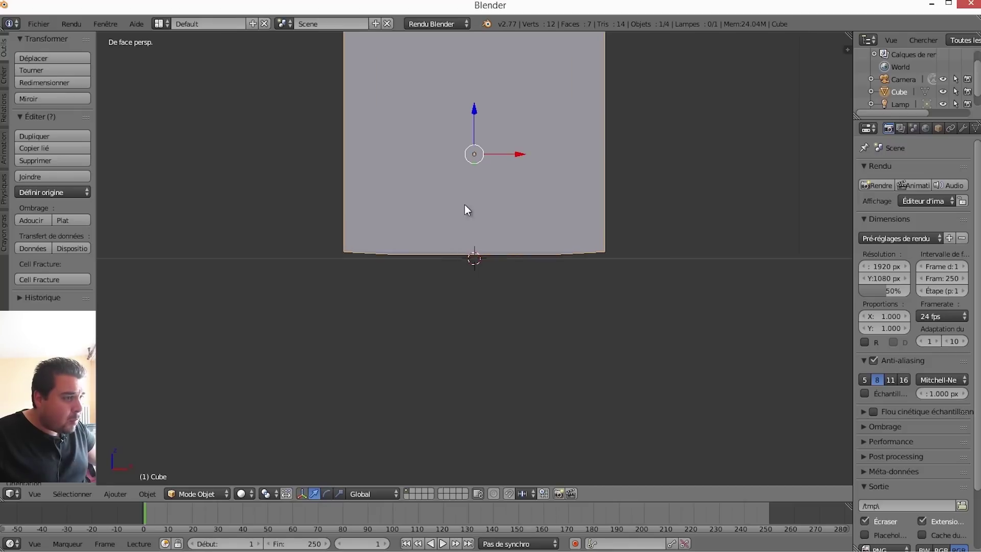
{"action": "left_click_drag", "start_coordinate": [471, 117], "coordinate": [474, 115]}
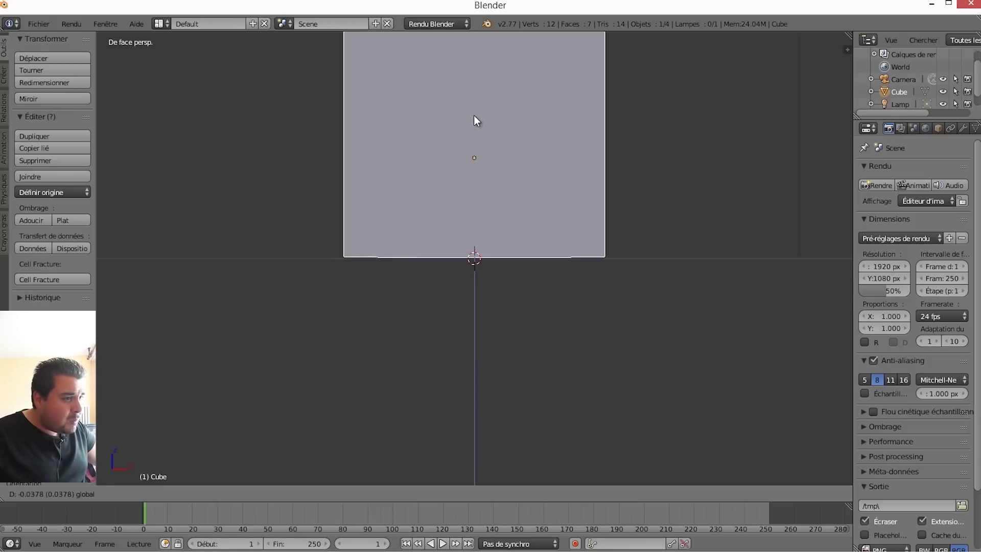
{"action": "left_click", "coordinate": [474, 115]}
Orbit back to a perspective overview of the cube on the floor
{"action": "middle_click_drag", "start_coordinate": [476, 175], "coordinate": [496, 225]}
{"action": "scroll", "coordinate": [495, 225], "scroll_direction": "down", "scroll_amount": 3}
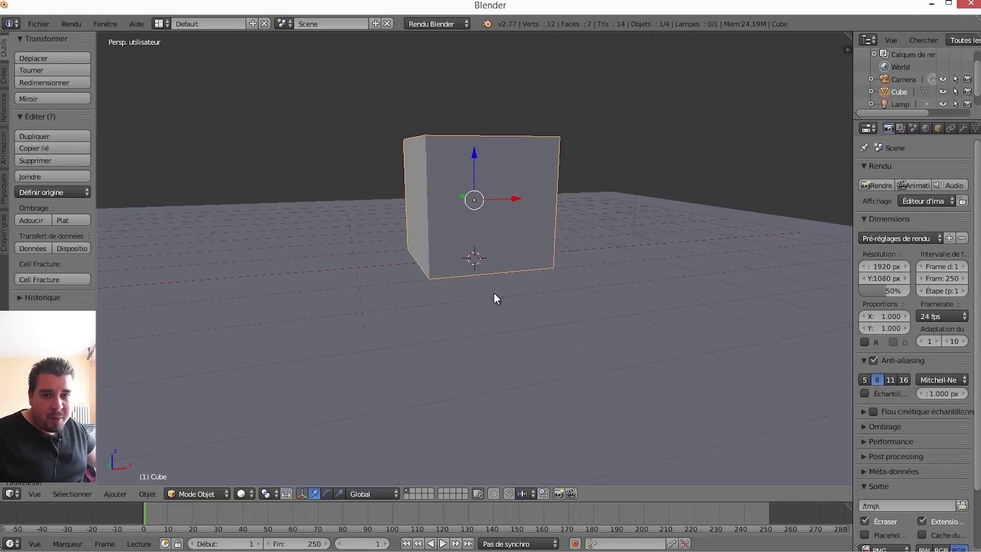
{"action": "middle_click_drag", "start_coordinate": [510, 244], "coordinate": [500, 166]}
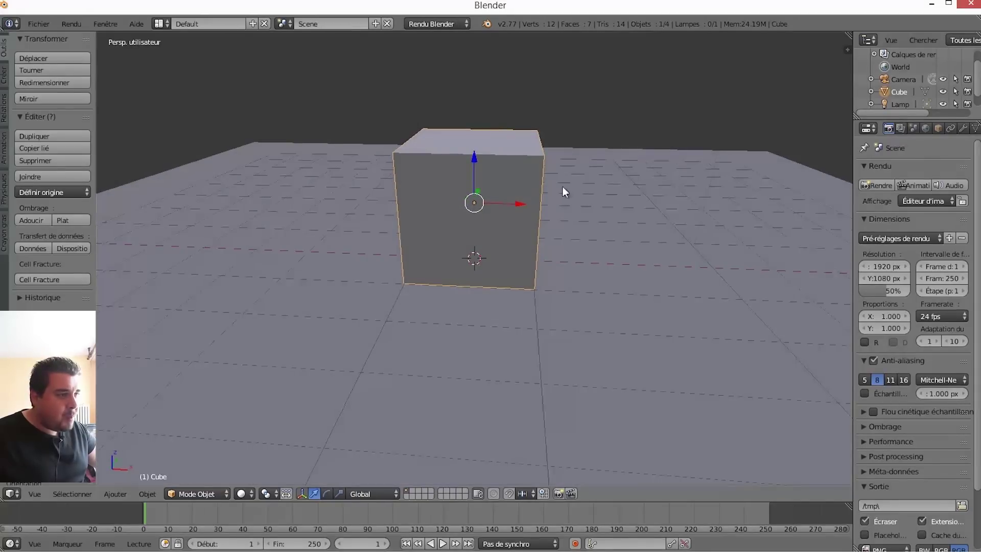
{"action": "middle_click_drag", "start_coordinate": [564, 192], "coordinate": [556, 218]}
{"action": "mouse_move", "coordinate": [516, 282]}
{"action": "middle_mouse_down"}
{"action": "mouse_move", "coordinate": [555, 231]}
{"action": "mouse_move", "coordinate": [511, 284]}
{"action": "middle_mouse_up"}
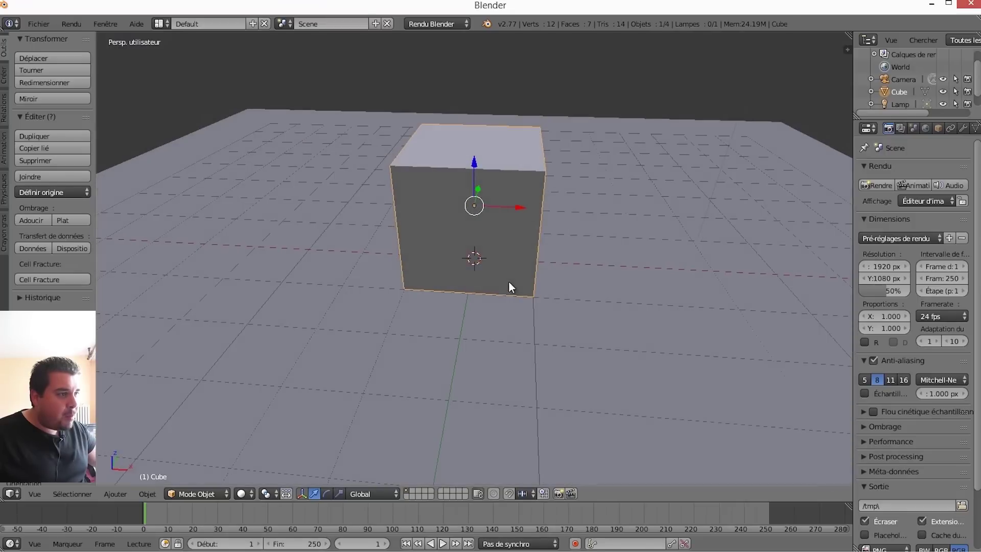
{"action": "scroll", "coordinate": [514, 274], "scroll_direction": "down", "scroll_amount": 3}
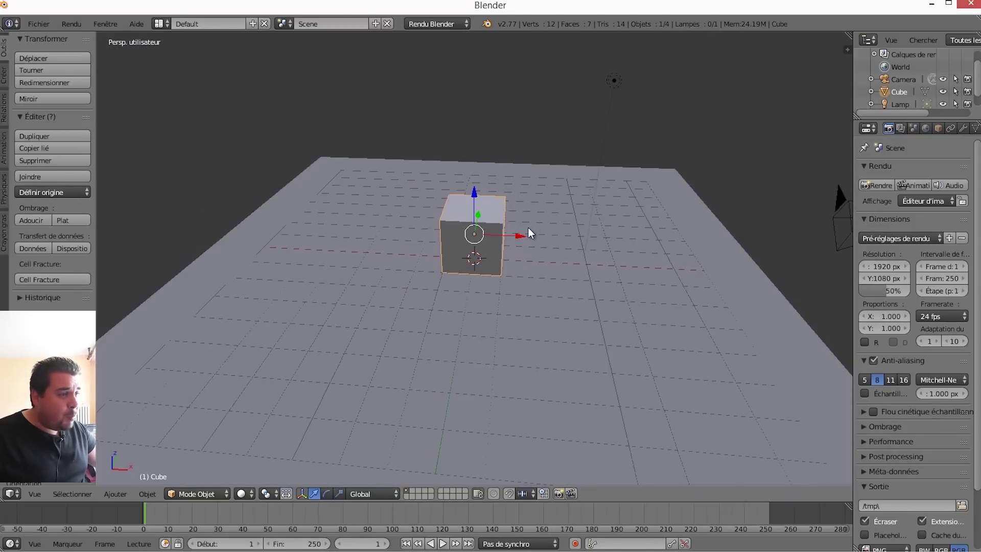
Place the 3D cursor on the floor beside the cube and add a UV sphere there
{"action": "middle_click_drag", "start_coordinate": [529, 224], "coordinate": [461, 231]}
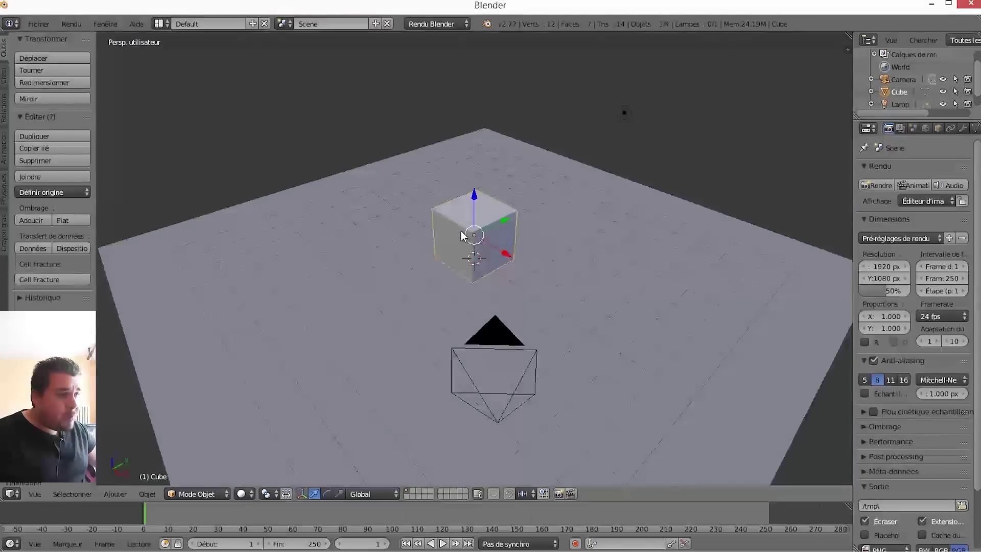
{"action": "left_click", "coordinate": [528, 248]}
{"action": "mouse_move", "coordinate": [582, 255]}
{"action": "middle_mouse_down"}
{"action": "mouse_move", "coordinate": [596, 247]}
{"action": "mouse_move", "coordinate": [545, 247]}
{"action": "middle_mouse_up"}
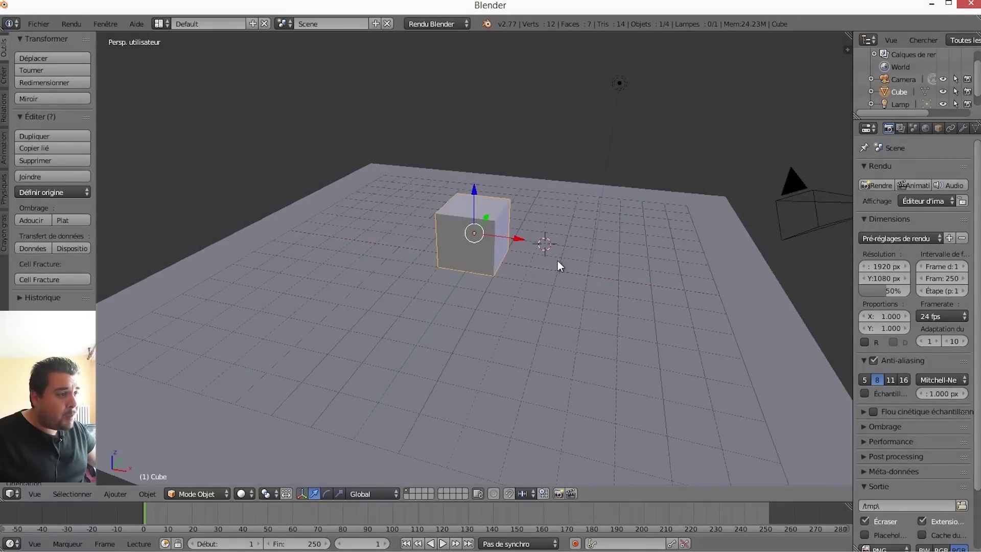
{"action": "key", "text": "shift+a"}
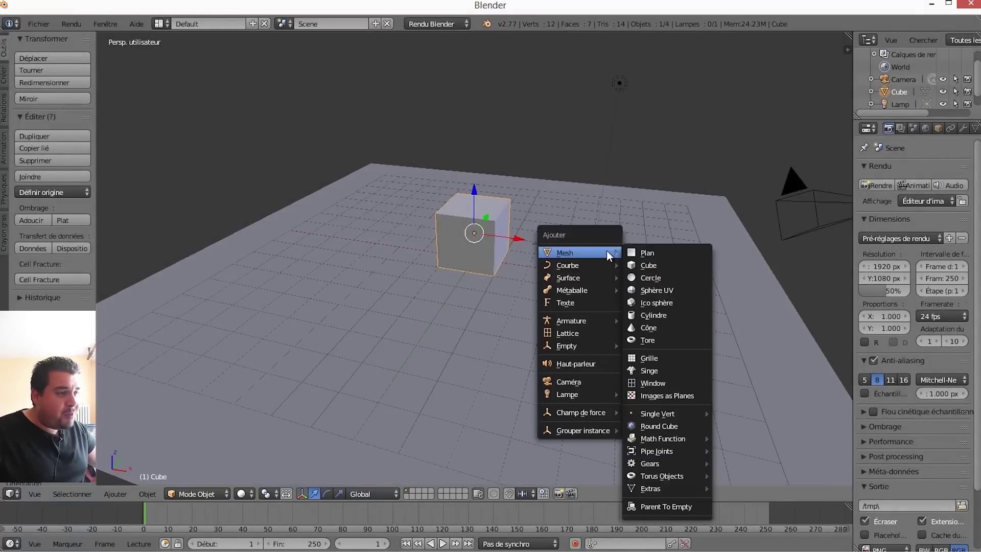
{"action": "left_click", "coordinate": [669, 290]}
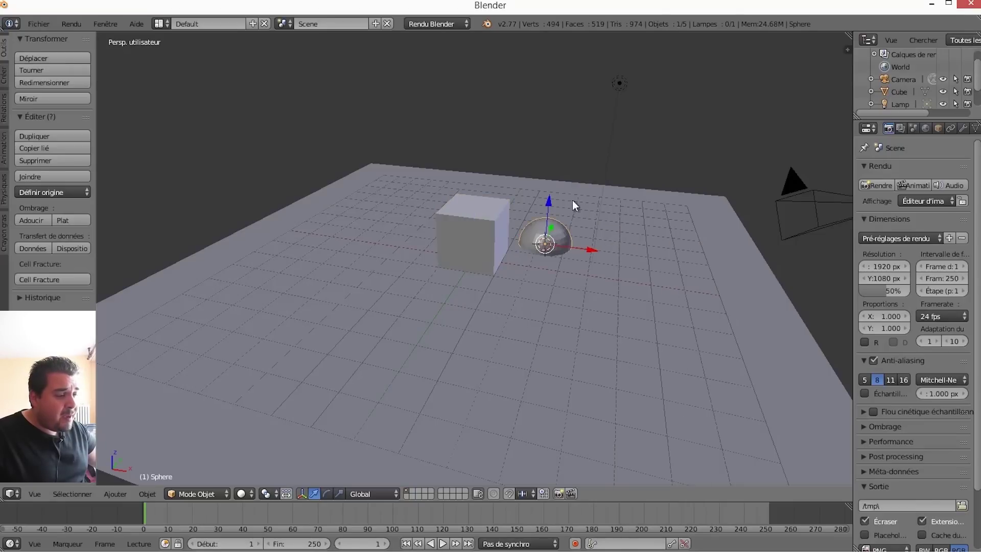
Move the sphere up, then along Y and X, to position it beside the cube
{"action": "left_click_drag", "start_coordinate": [547, 202], "coordinate": [550, 188]}
{"action": "mouse_move", "coordinate": [579, 166]}
{"action": "middle_mouse_down"}
{"action": "mouse_move", "coordinate": [609, 205]}
{"action": "mouse_move", "coordinate": [562, 271]}
{"action": "middle_mouse_up"}
{"action": "left_click_drag", "start_coordinate": [590, 295], "coordinate": [531, 296]}
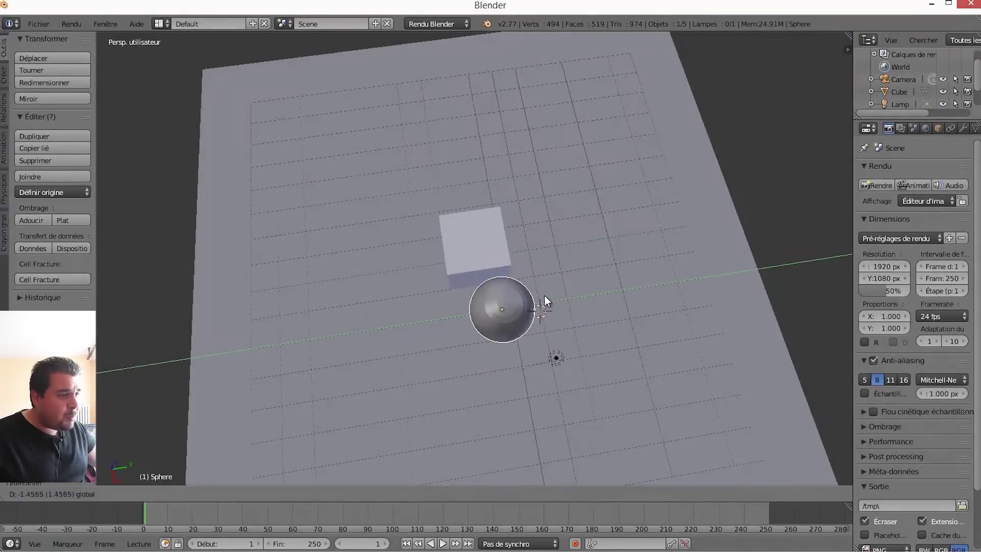
{"action": "middle_click_drag", "start_coordinate": [532, 296], "coordinate": [707, 272]}
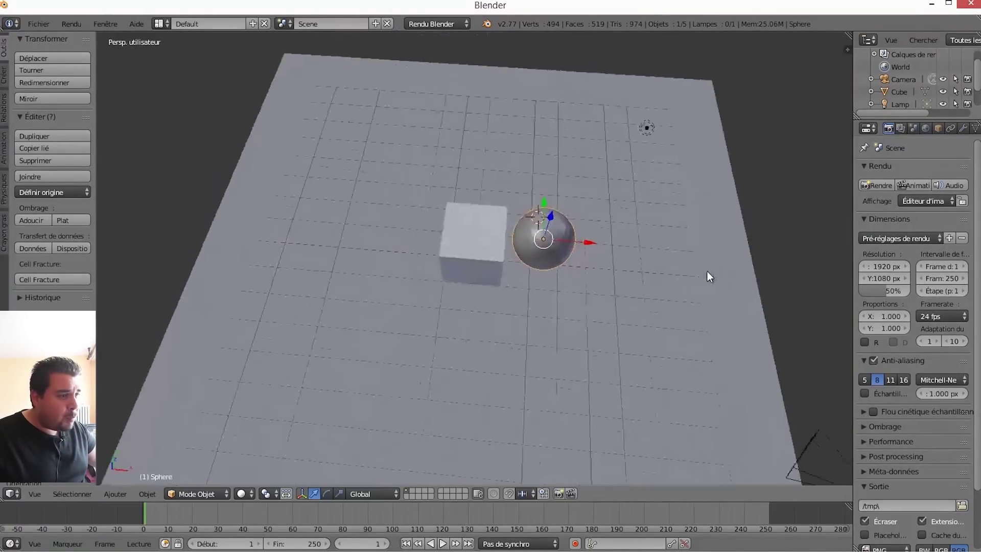
{"action": "left_click_drag", "start_coordinate": [587, 240], "coordinate": [575, 238]}
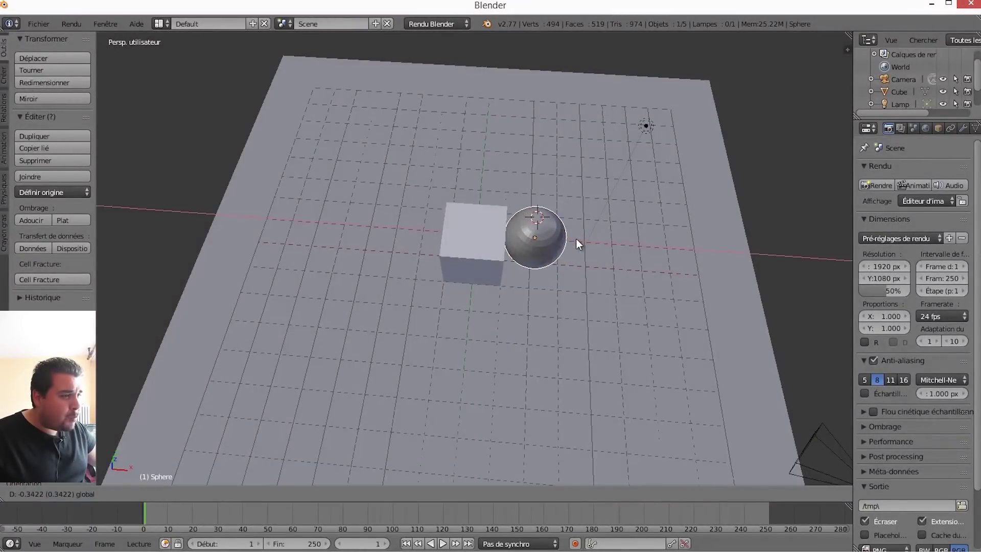
{"action": "mouse_move", "coordinate": [572, 223]}
{"action": "middle_mouse_down"}
{"action": "mouse_move", "coordinate": [587, 182]}
{"action": "mouse_move", "coordinate": [581, 151]}
{"action": "middle_mouse_up"}
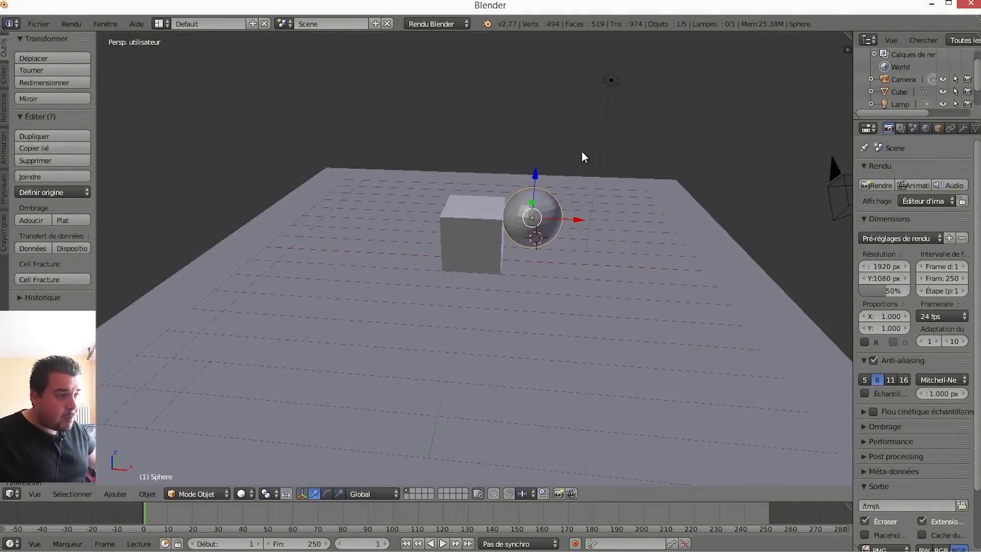
Shrink the sphere to 0.2 size and raise it upward
{"action": "key", "text": "s"}
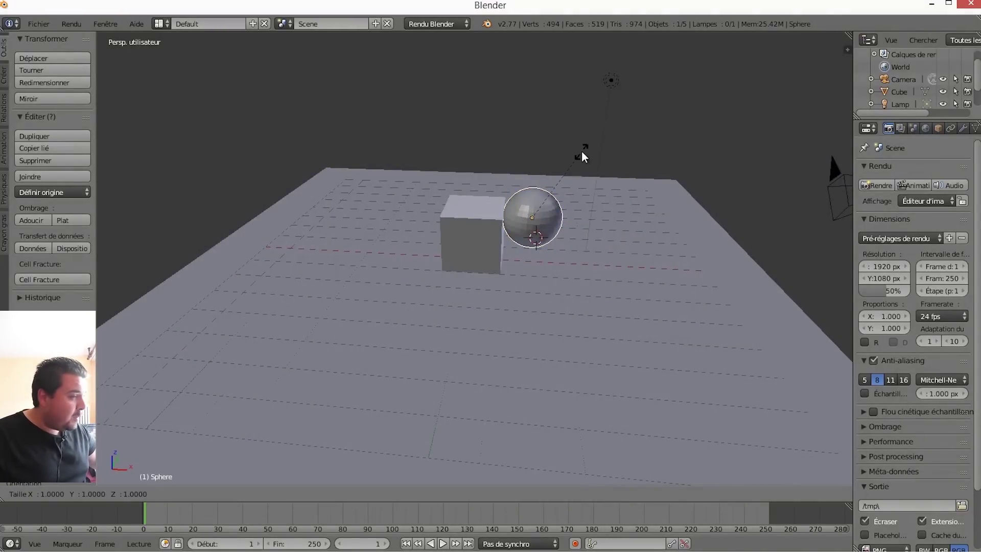
{"action": "type", "text": "0.2"}
{"action": "key", "text": "Return"}
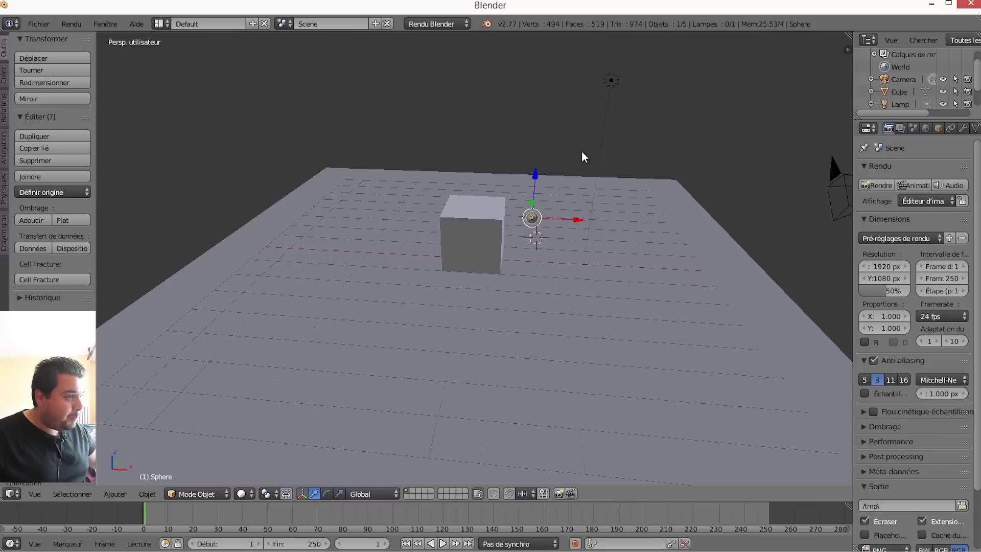
{"action": "left_click_drag", "start_coordinate": [536, 174], "coordinate": [532, 151]}
{"action": "mouse_move", "coordinate": [531, 158]}
{"action": "middle_mouse_down"}
{"action": "mouse_move", "coordinate": [502, 193]}
{"action": "mouse_move", "coordinate": [517, 216]}
{"action": "middle_mouse_up"}
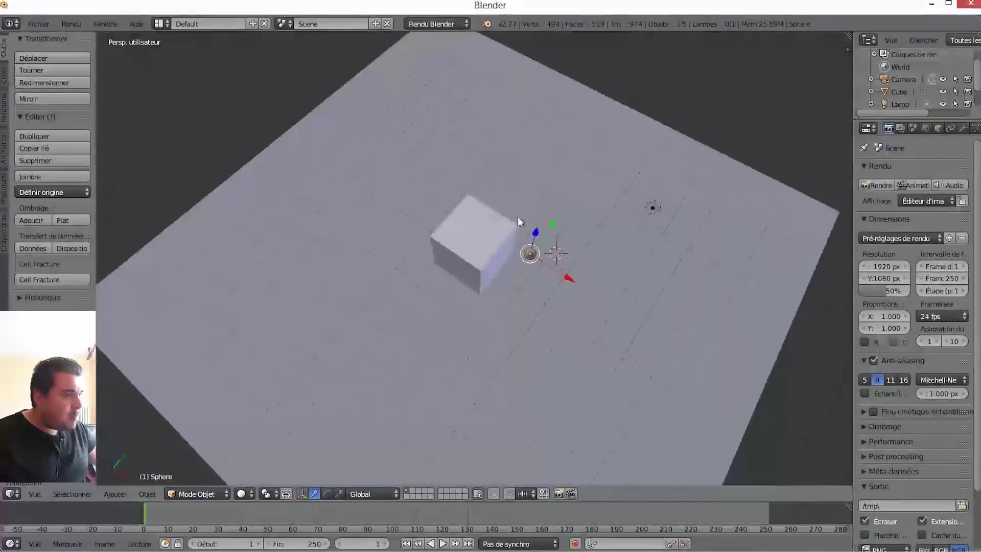
Nudge the small sphere along Y and X and lift it higher above the floor
{"action": "left_click_drag", "start_coordinate": [555, 225], "coordinate": [552, 228]}
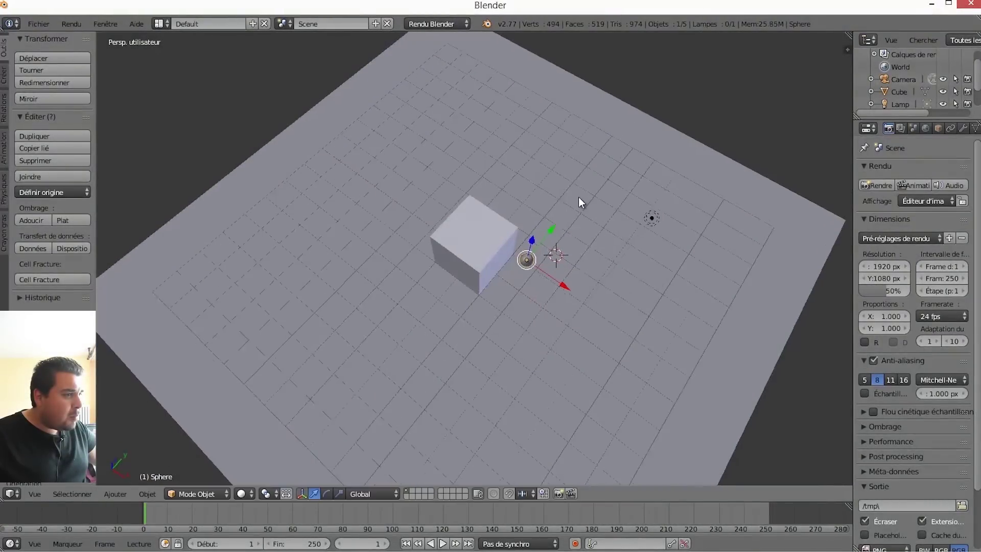
{"action": "middle_click_drag", "start_coordinate": [581, 202], "coordinate": [543, 228]}
{"action": "left_click_drag", "start_coordinate": [544, 288], "coordinate": [549, 287]}
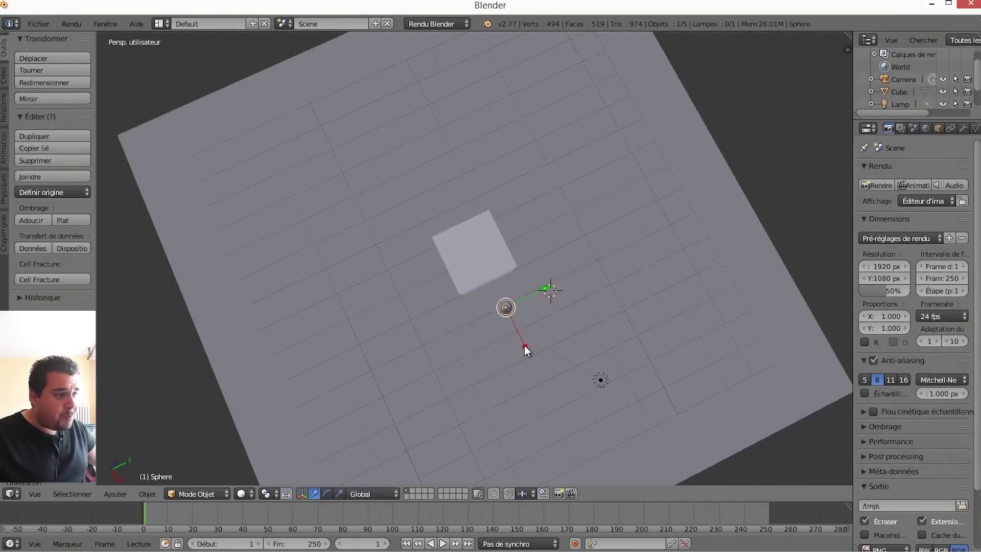
{"action": "left_click_drag", "start_coordinate": [524, 345], "coordinate": [520, 338]}
{"action": "mouse_move", "coordinate": [564, 303]}
{"action": "middle_mouse_down"}
{"action": "mouse_move", "coordinate": [618, 276]}
{"action": "mouse_move", "coordinate": [696, 204]}
{"action": "middle_mouse_up"}
{"action": "mouse_move", "coordinate": [532, 220]}
{"action": "middle_mouse_down"}
{"action": "mouse_move", "coordinate": [553, 203]}
{"action": "mouse_move", "coordinate": [541, 161]}
{"action": "middle_mouse_up"}
{"action": "left_click_drag", "start_coordinate": [524, 140], "coordinate": [523, 126]}
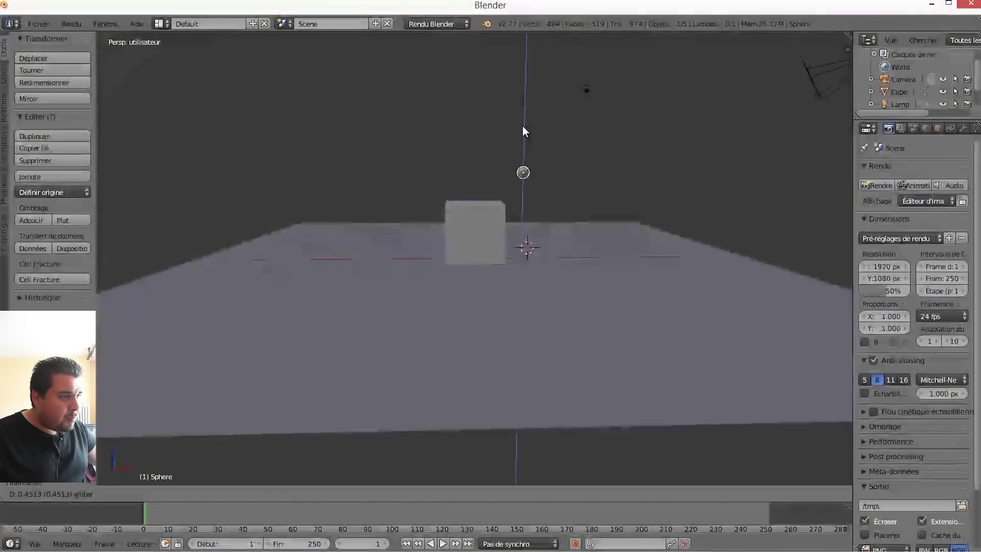
{"action": "left_click", "coordinate": [523, 128]}
{"action": "middle_click_drag", "start_coordinate": [523, 133], "coordinate": [525, 274]}
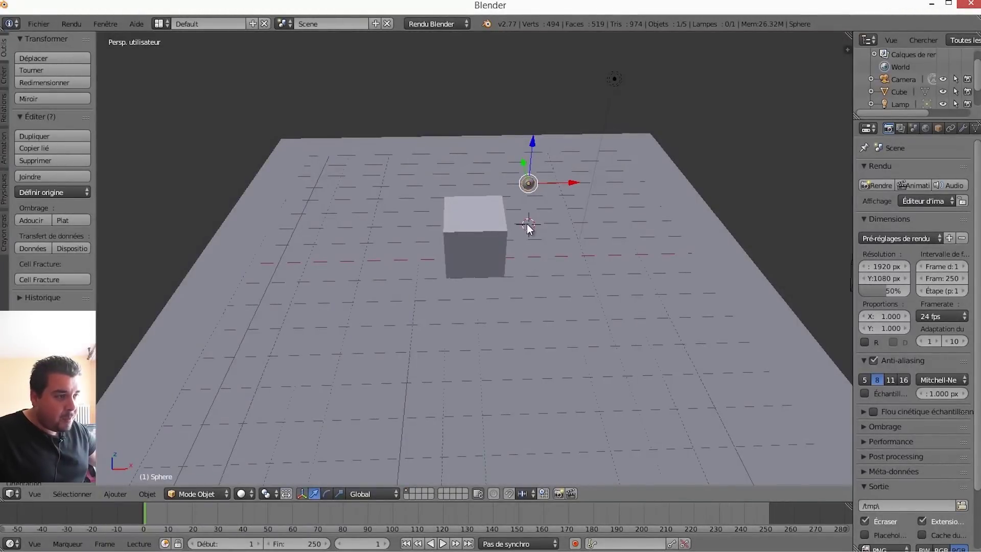
Add a new cube scaled by 5 and switch the view to wireframe
{"action": "key", "text": "shift+a"}
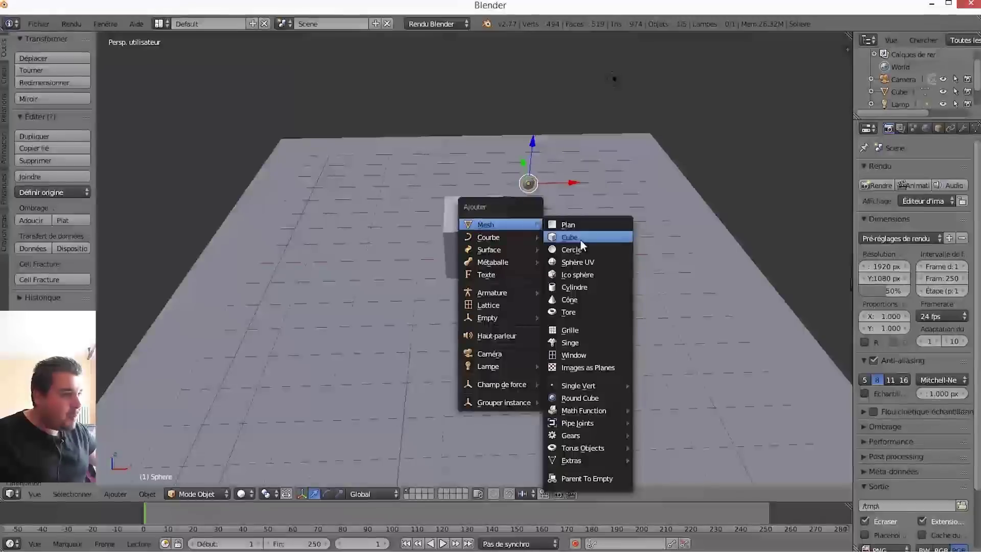
{"action": "left_click", "coordinate": [583, 240]}
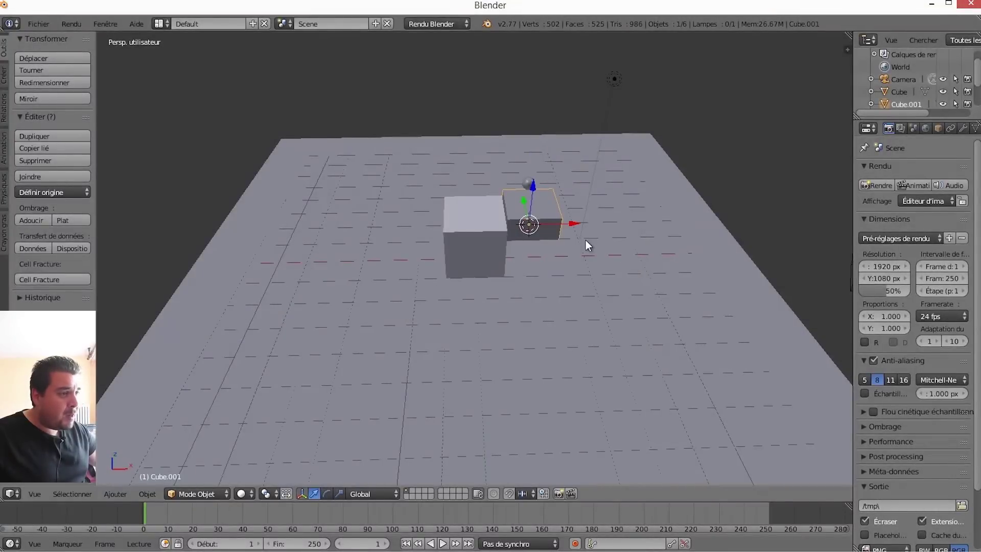
{"action": "key", "text": "s"}
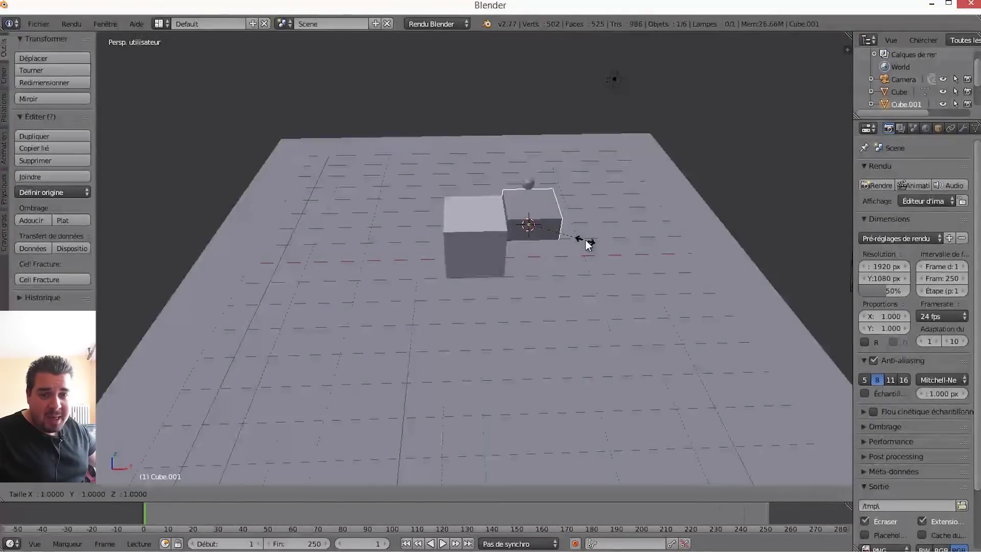
{"action": "type", "text": "5"}
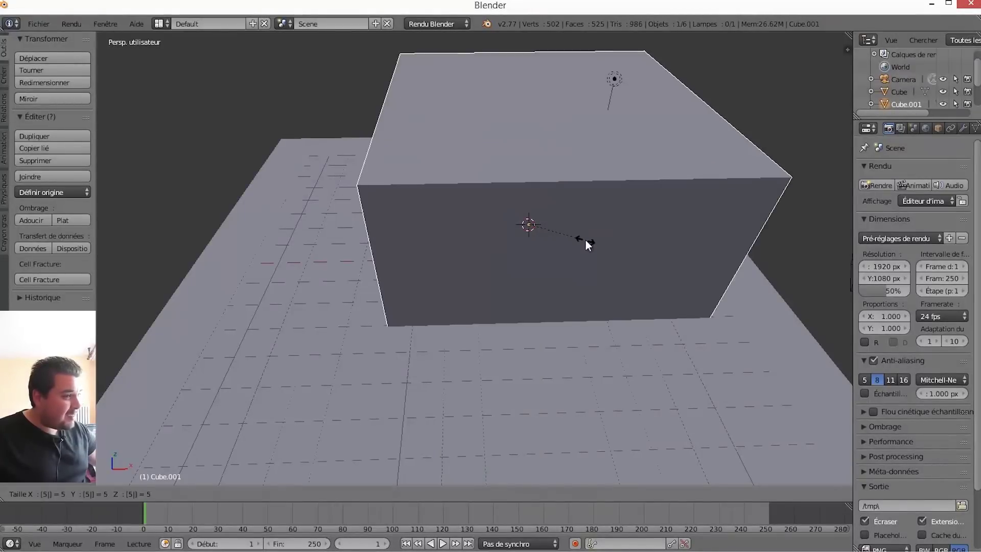
{"action": "key", "text": "Return"}
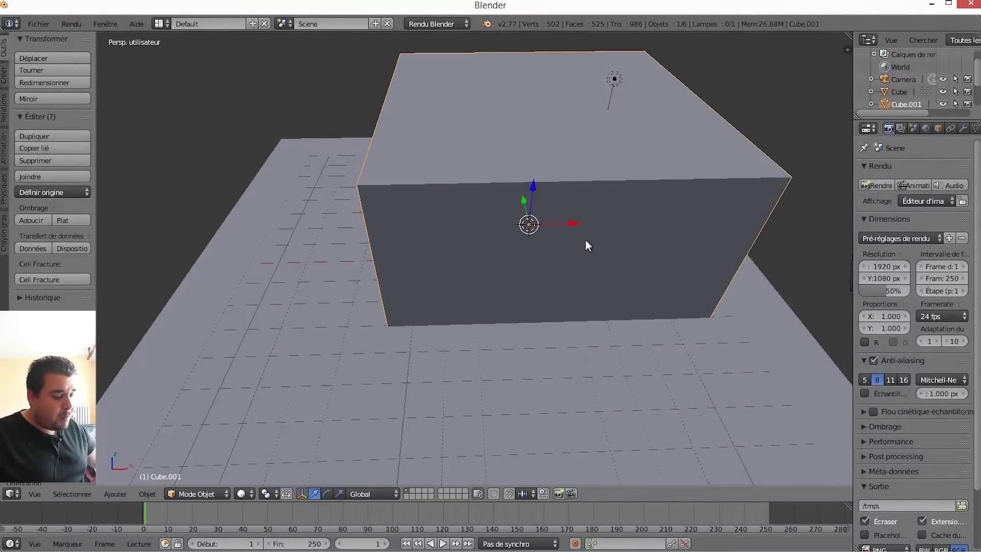
{"action": "key", "text": "z"}
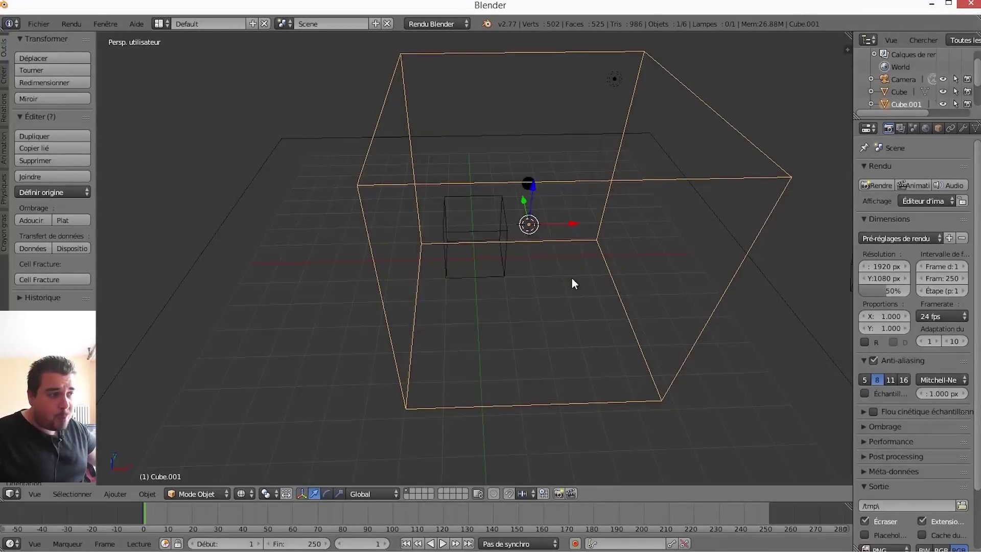
Raise the big box along Z so it encloses the small cube and sphere
{"action": "key", "text": "g"}
{"action": "key", "text": "z"}
{"action": "left_click", "coordinate": [532, 179]}
{"action": "mouse_move", "coordinate": [531, 175]}
{"action": "middle_mouse_down"}
{"action": "mouse_move", "coordinate": [565, 229]}
{"action": "mouse_move", "coordinate": [542, 181]}
{"action": "mouse_move", "coordinate": [542, 161]}
{"action": "mouse_move", "coordinate": [557, 158]}
{"action": "mouse_move", "coordinate": [535, 171]}
{"action": "middle_mouse_up"}
{"action": "key", "text": "g"}
{"action": "key", "text": "z"}
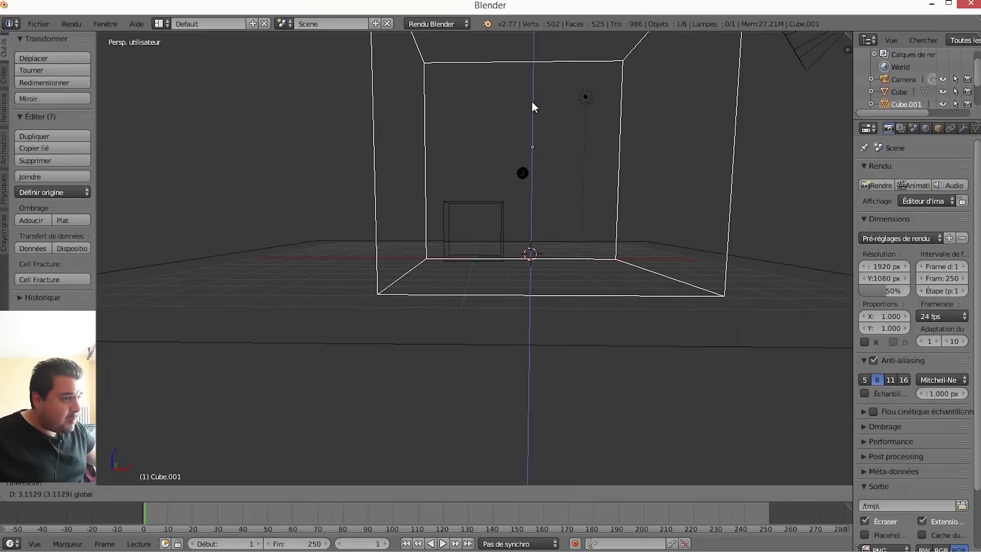
{"action": "left_click", "coordinate": [531, 105]}
{"action": "middle_click_drag", "start_coordinate": [546, 184], "coordinate": [512, 221]}
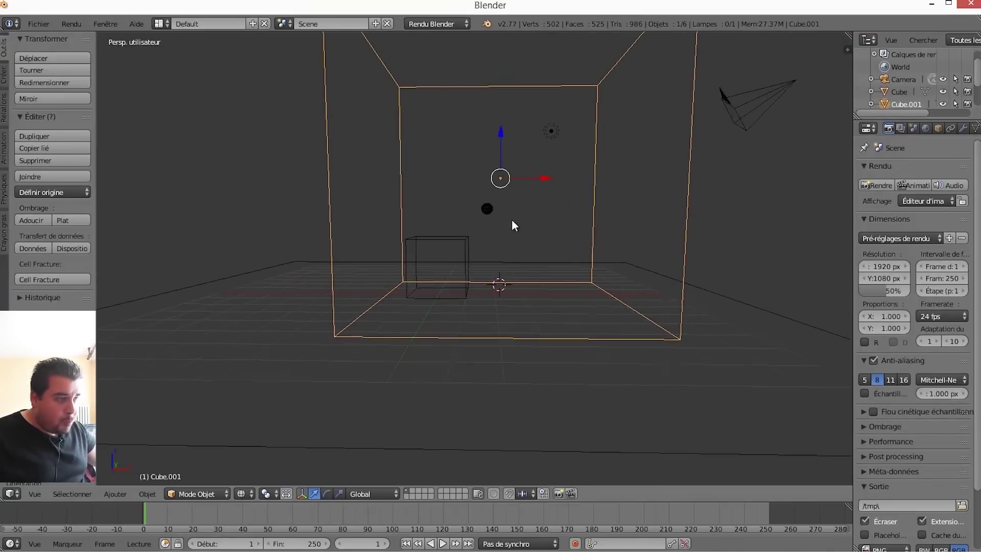
{"action": "left_click_drag", "start_coordinate": [502, 128], "coordinate": [502, 132]}
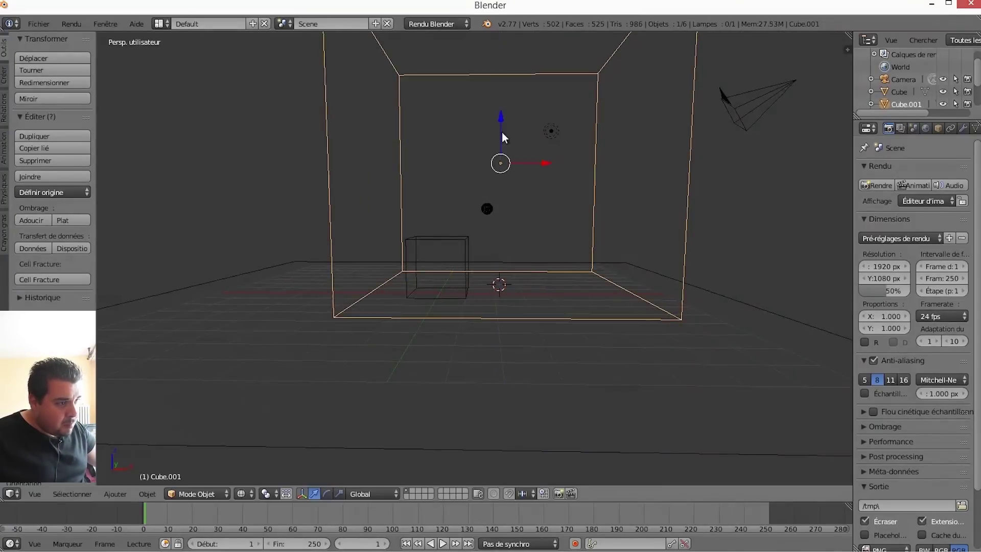
{"action": "middle_click_drag", "start_coordinate": [502, 132], "coordinate": [519, 189]}
In front orthographic view, move the box along Z to rest on the ground plane
{"action": "key", "text": "KP_5"}
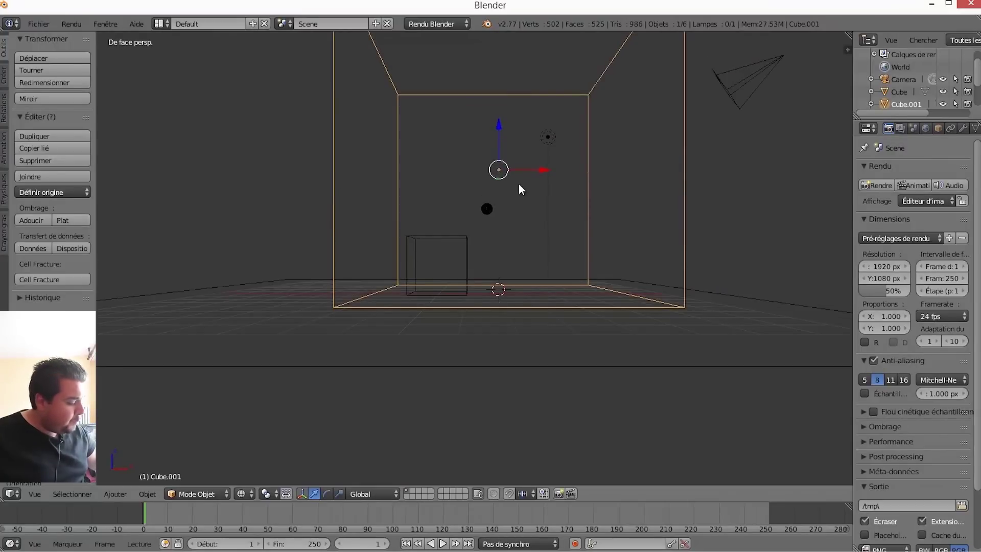
{"action": "key", "text": "KP_1"}
{"action": "key", "text": "g"}
{"action": "key", "text": "z"}
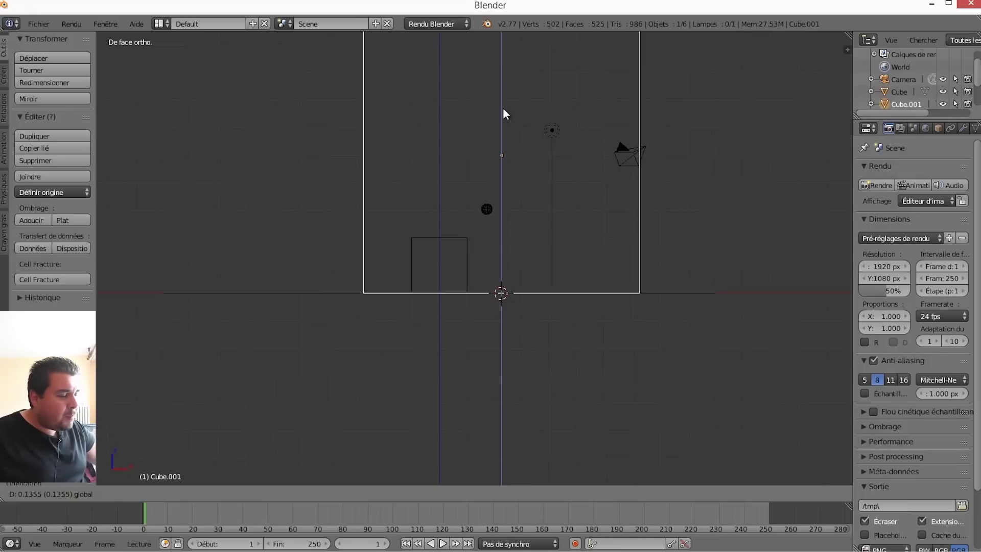
{"action": "left_click", "coordinate": [503, 109]}
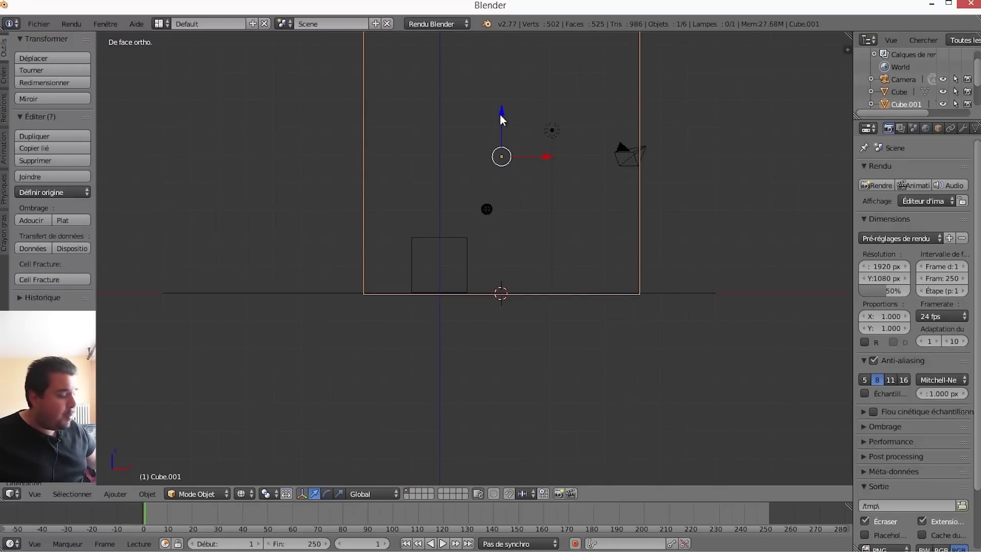
{"action": "mouse_move", "coordinate": [500, 113]}
{"action": "middle_mouse_down"}
{"action": "mouse_move", "coordinate": [539, 222]}
{"action": "mouse_move", "coordinate": [518, 255]}
{"action": "middle_mouse_up"}
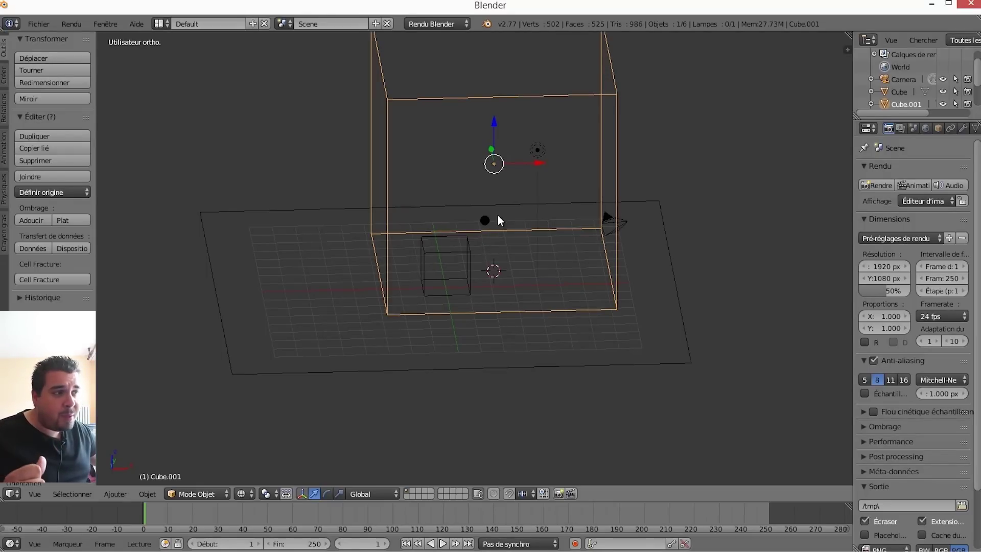
{"action": "right_click", "coordinate": [458, 255]}
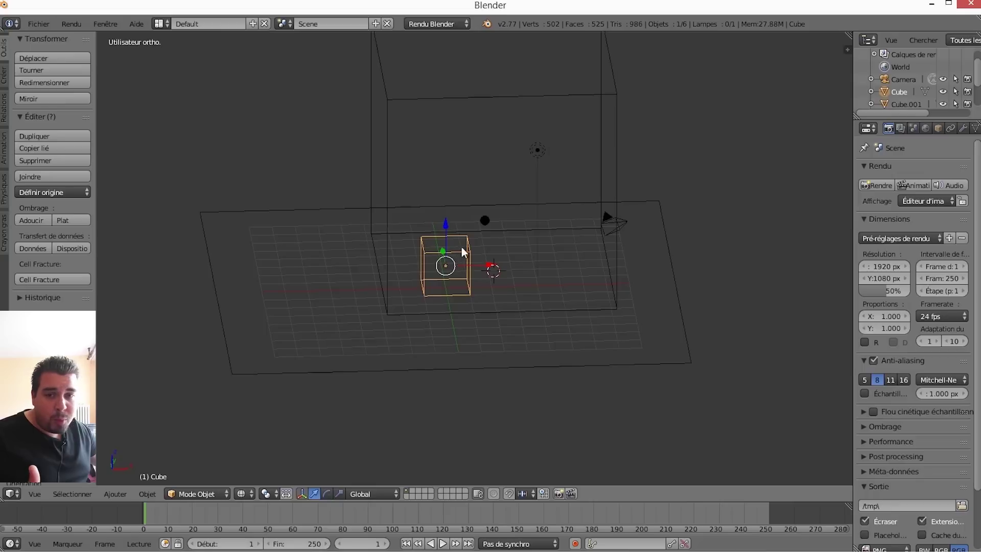
{"action": "right_click", "coordinate": [485, 222]}
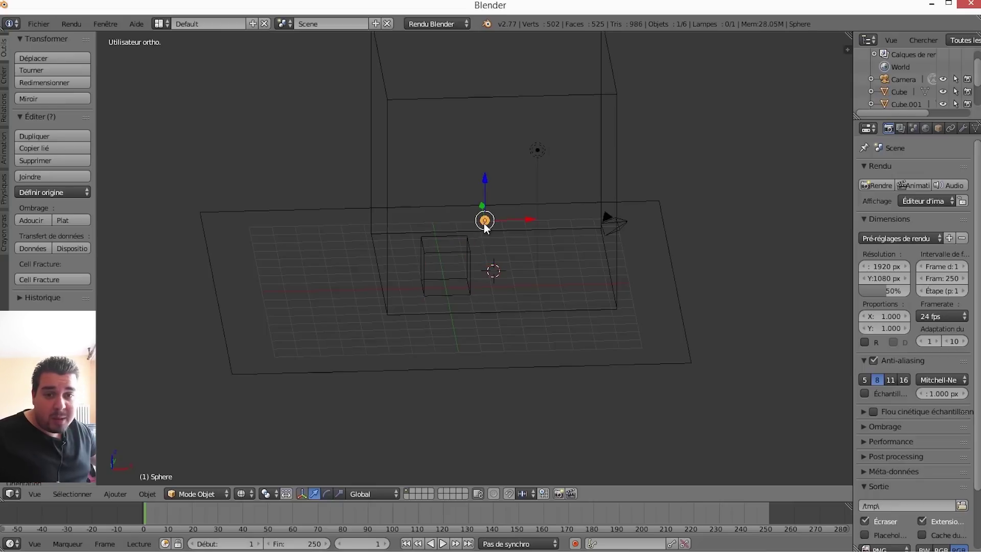
{"action": "right_click", "coordinate": [525, 97]}
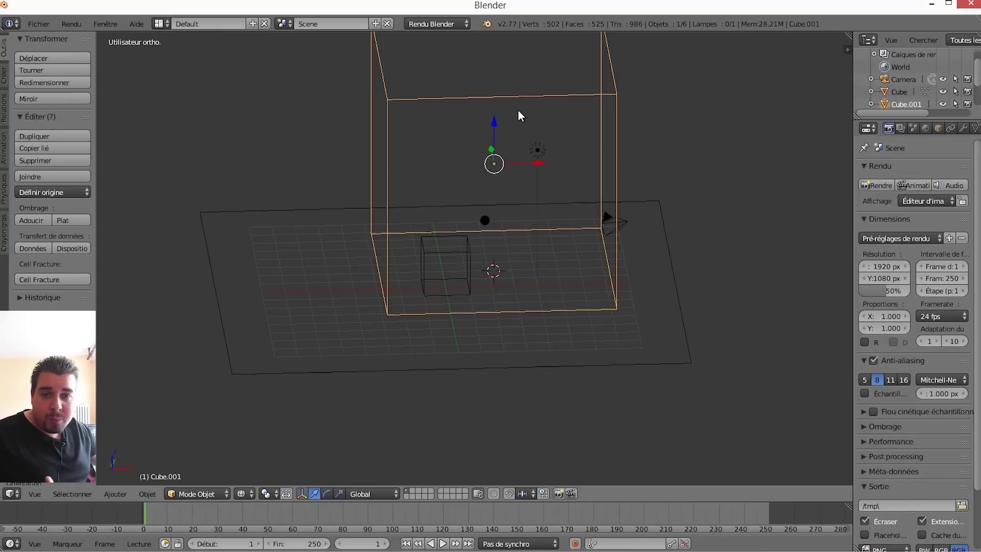
{"action": "mouse_move", "coordinate": [526, 264]}
{"action": "middle_mouse_down"}
{"action": "mouse_move", "coordinate": [513, 231]}
{"action": "mouse_move", "coordinate": [537, 235]}
{"action": "middle_mouse_up"}
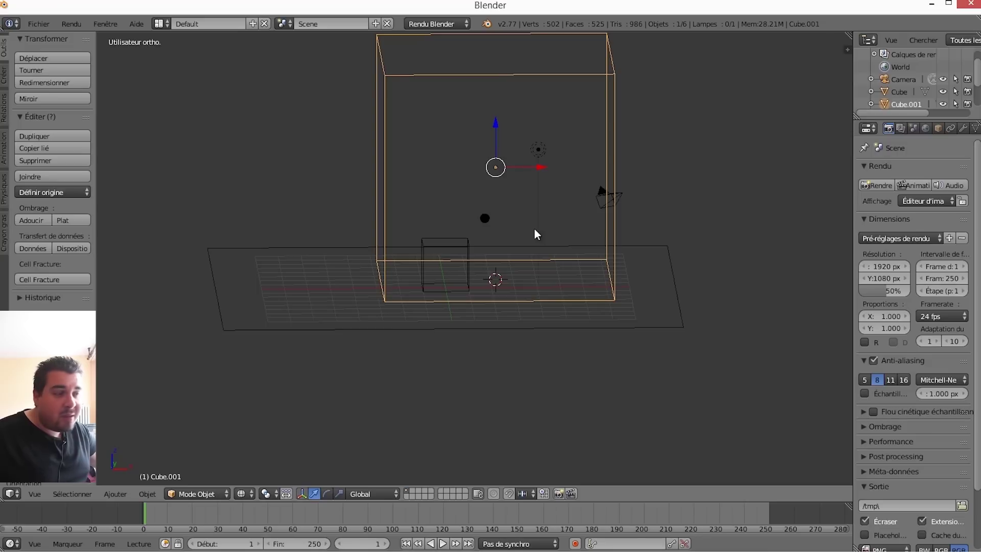
{"action": "right_click", "coordinate": [460, 255]}
{"action": "right_click", "coordinate": [454, 258]}
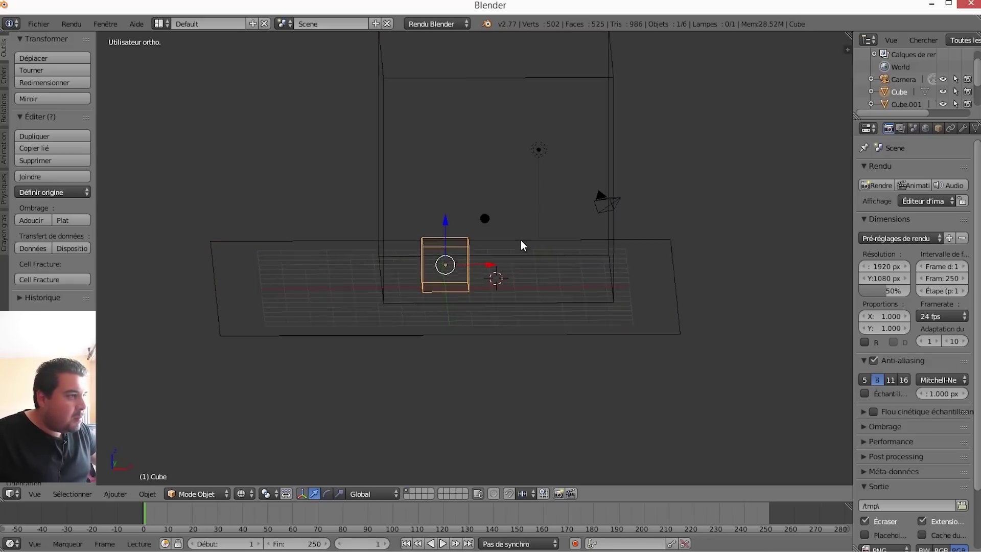
{"action": "mouse_move", "coordinate": [521, 246]}
{"action": "middle_mouse_down"}
{"action": "mouse_move", "coordinate": [510, 260]}
{"action": "mouse_move", "coordinate": [519, 254]}
{"action": "mouse_move", "coordinate": [458, 258]}
{"action": "mouse_move", "coordinate": [517, 240]}
{"action": "middle_mouse_up"}
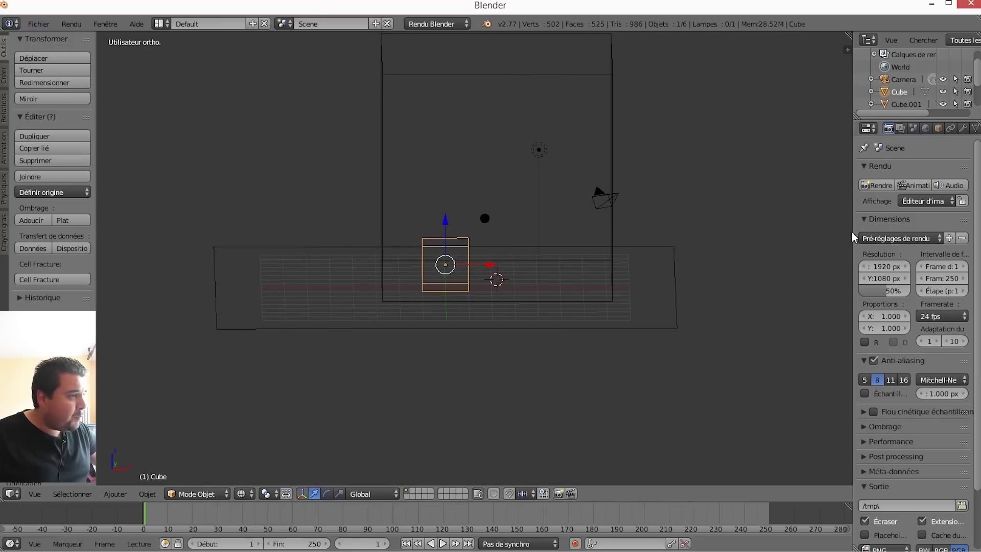
Enable Fluide physics on the small cube as an Obstacle, volume initialisation Les deux
{"action": "left_click_drag", "start_coordinate": [853, 236], "coordinate": [767, 232]}
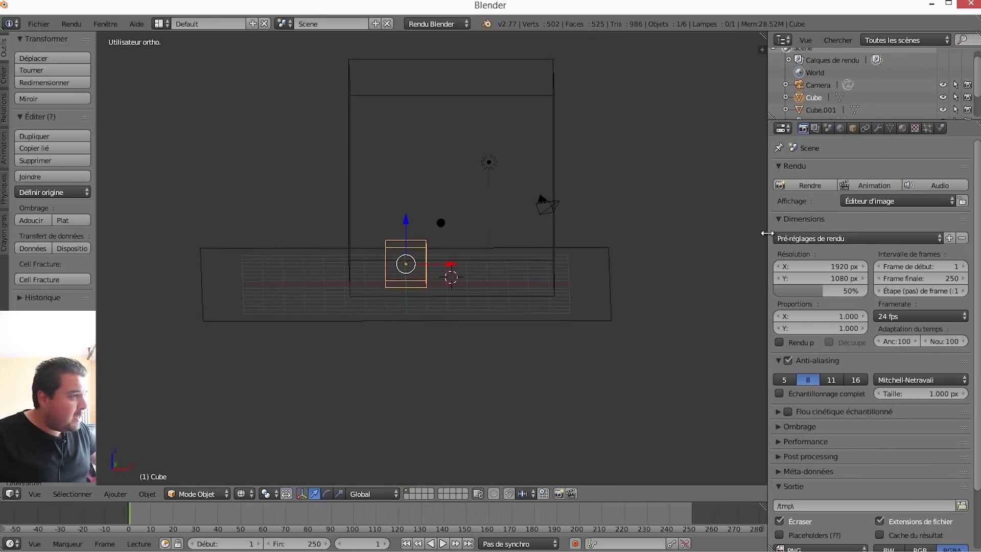
{"action": "left_click", "coordinate": [939, 128]}
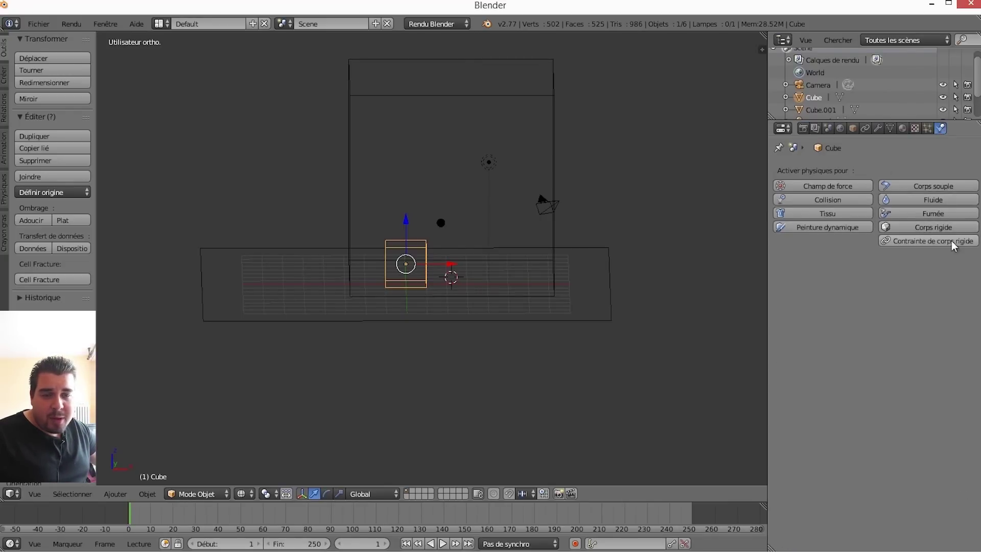
{"action": "left_click", "coordinate": [942, 201]}
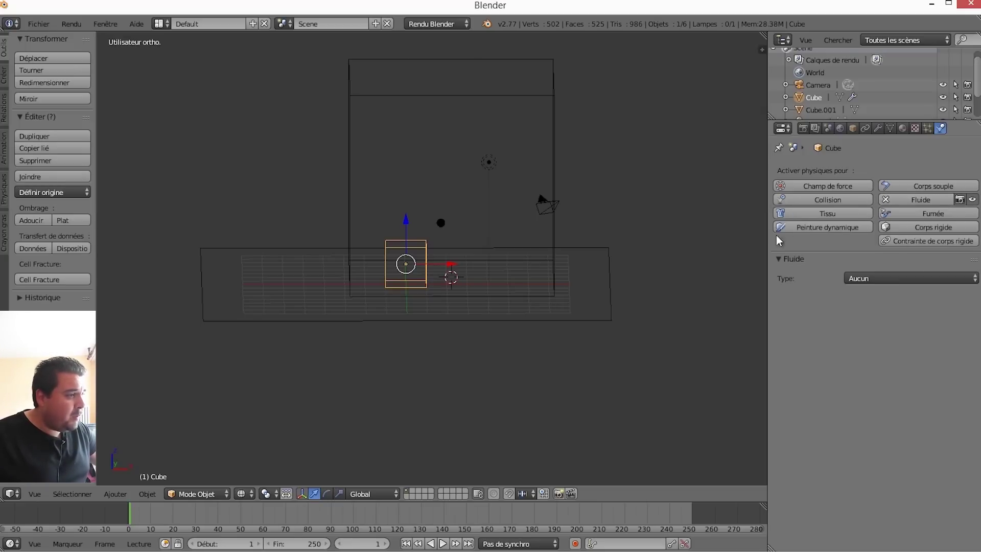
{"action": "left_click", "coordinate": [910, 278]}
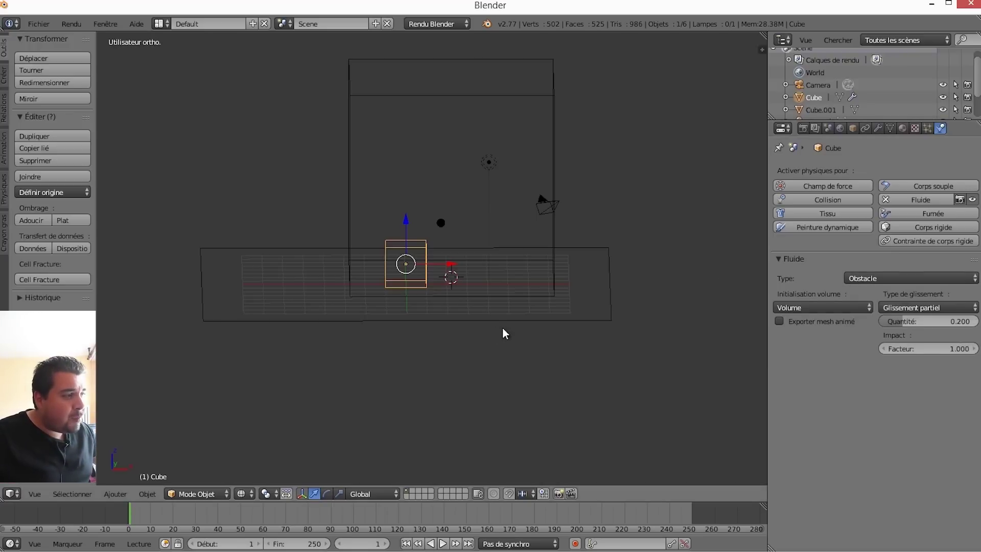
{"action": "left_click", "coordinate": [836, 308]}
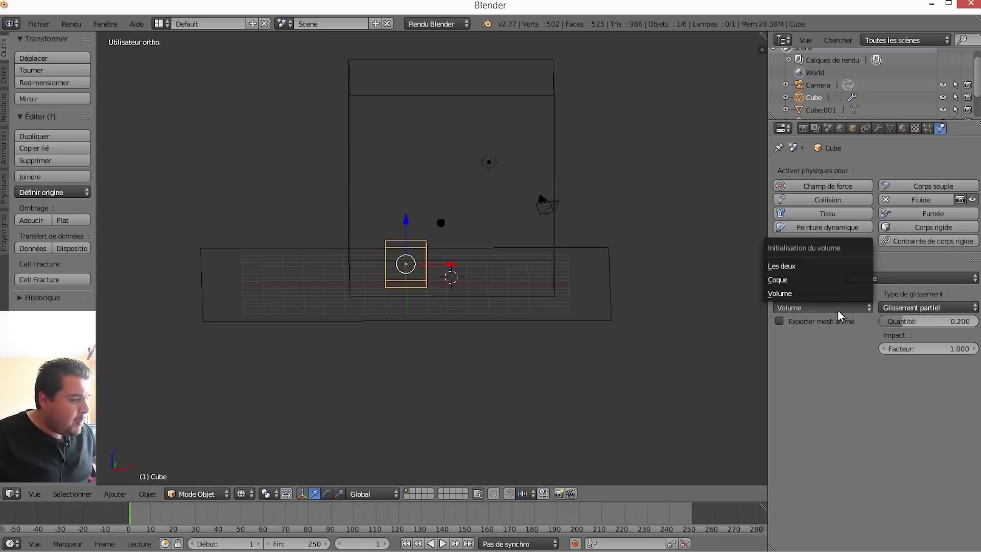
{"action": "left_click", "coordinate": [803, 267]}
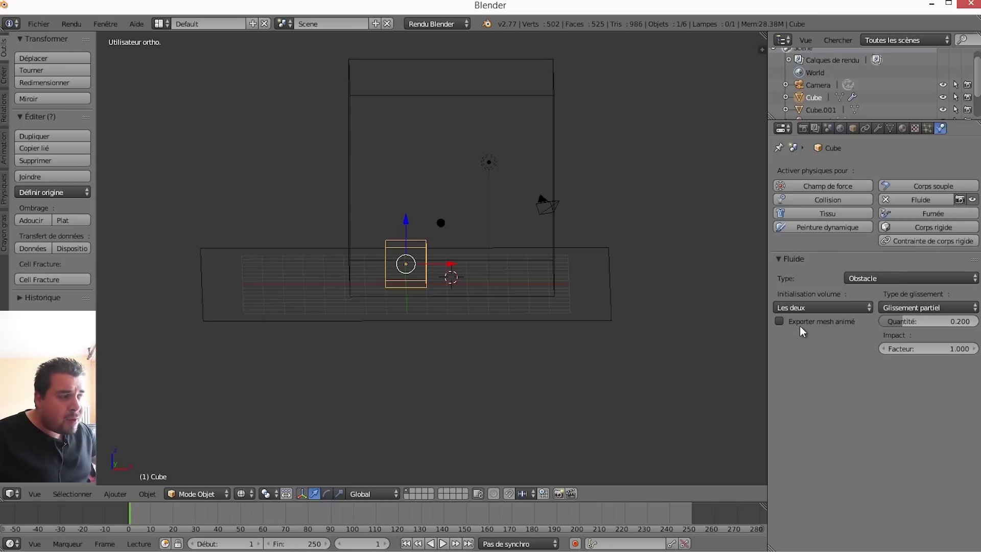
Select the sphere and enable Fluide physics with type Flux entrant
{"action": "right_click", "coordinate": [440, 224]}
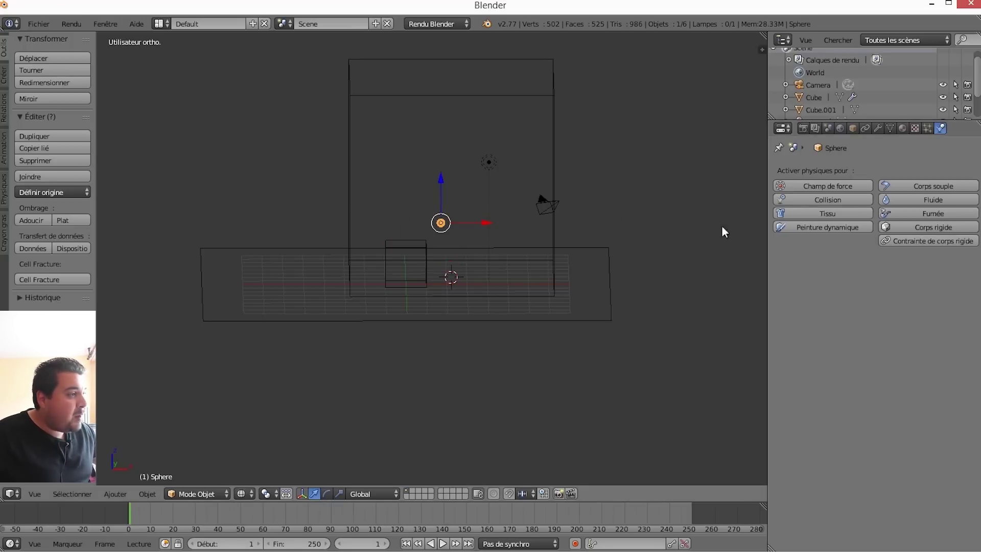
{"action": "left_click", "coordinate": [921, 200]}
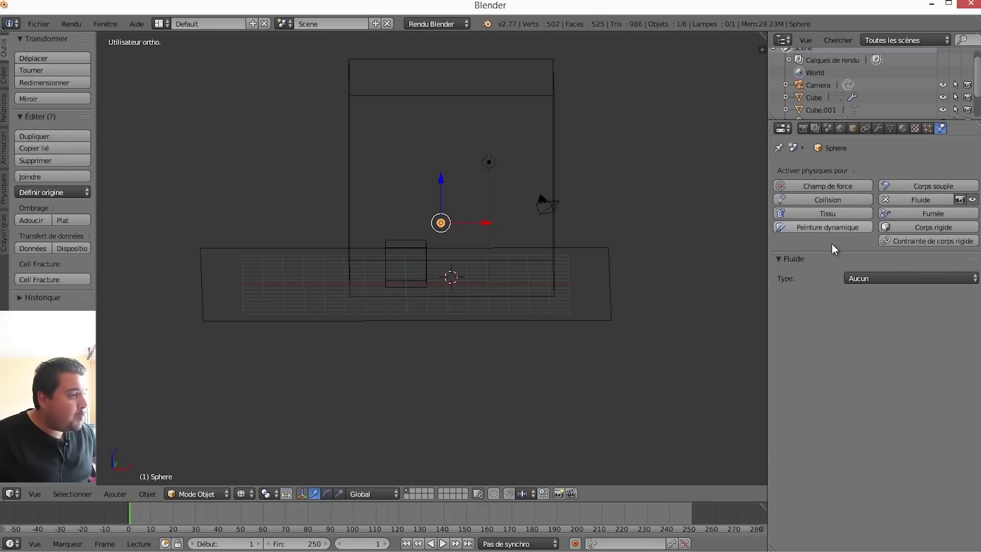
{"action": "left_click", "coordinate": [878, 280]}
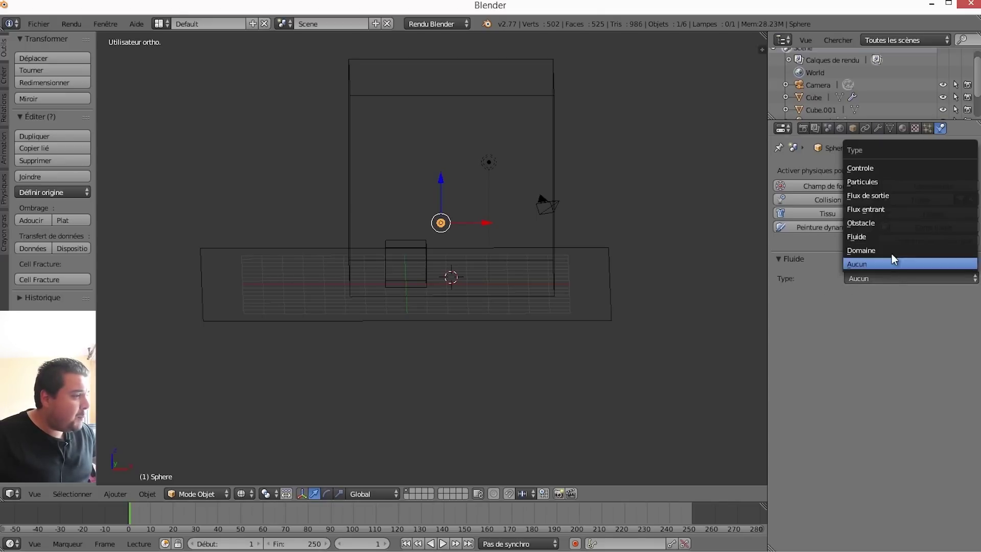
{"action": "left_click", "coordinate": [883, 210]}
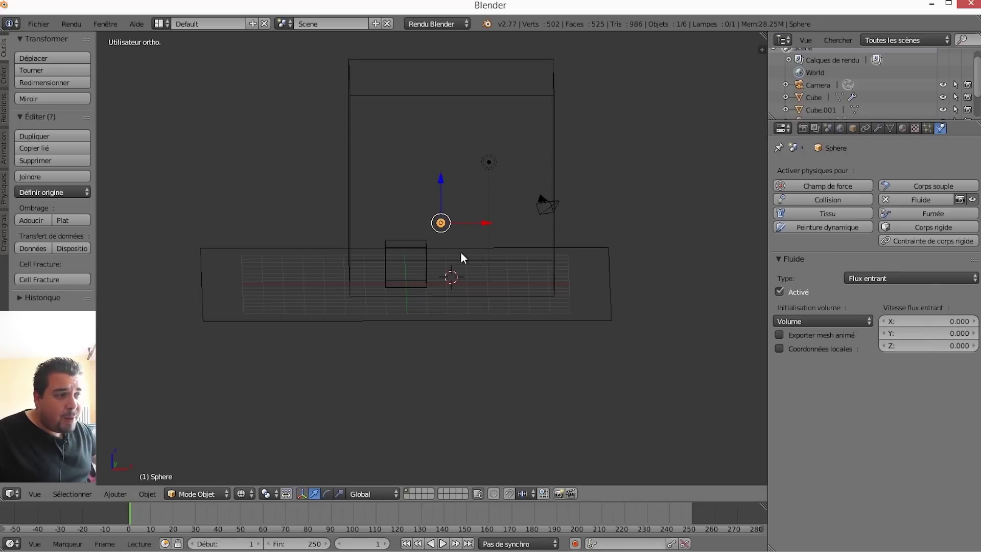
{"action": "middle_click_drag", "start_coordinate": [461, 251], "coordinate": [431, 292]}
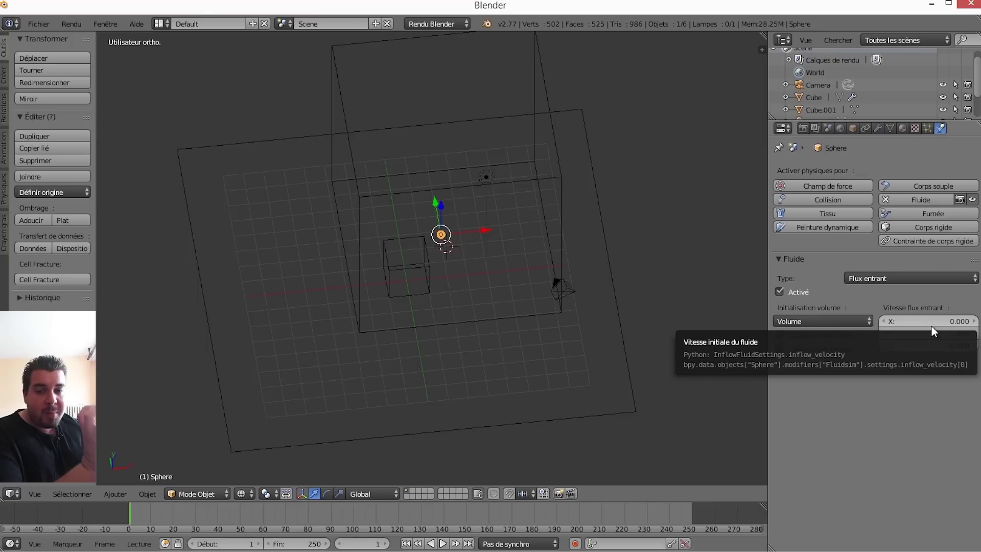
{"action": "mouse_move", "coordinate": [530, 257]}
{"action": "middle_mouse_down"}
{"action": "mouse_move", "coordinate": [461, 272]}
{"action": "mouse_move", "coordinate": [428, 218]}
{"action": "middle_mouse_up"}
{"action": "mouse_move", "coordinate": [475, 165]}
{"action": "middle_mouse_down"}
{"action": "mouse_move", "coordinate": [415, 208]}
{"action": "mouse_move", "coordinate": [503, 209]}
{"action": "mouse_move", "coordinate": [459, 198]}
{"action": "middle_mouse_up"}
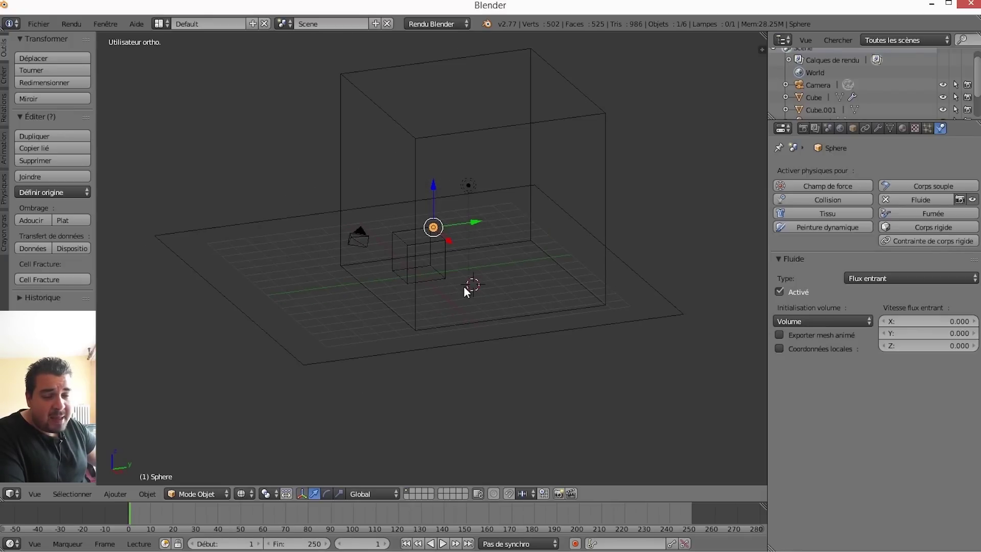
{"action": "mouse_move", "coordinate": [473, 272]}
{"action": "middle_mouse_down"}
{"action": "mouse_move", "coordinate": [574, 272]}
{"action": "mouse_move", "coordinate": [438, 245]}
{"action": "middle_mouse_up"}
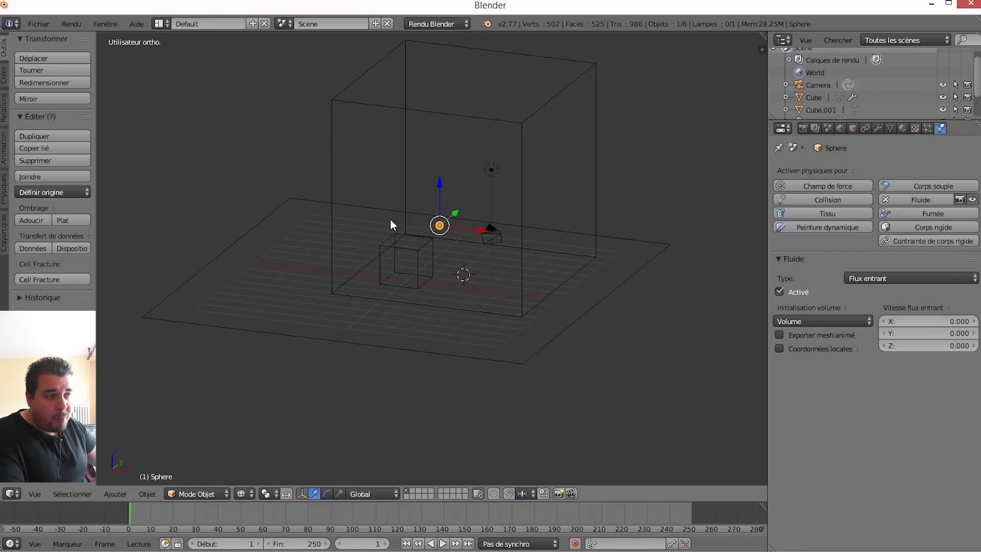
{"action": "mouse_move", "coordinate": [390, 220]}
{"action": "middle_mouse_down"}
{"action": "mouse_move", "coordinate": [445, 256]}
{"action": "mouse_move", "coordinate": [435, 253]}
{"action": "middle_mouse_up"}
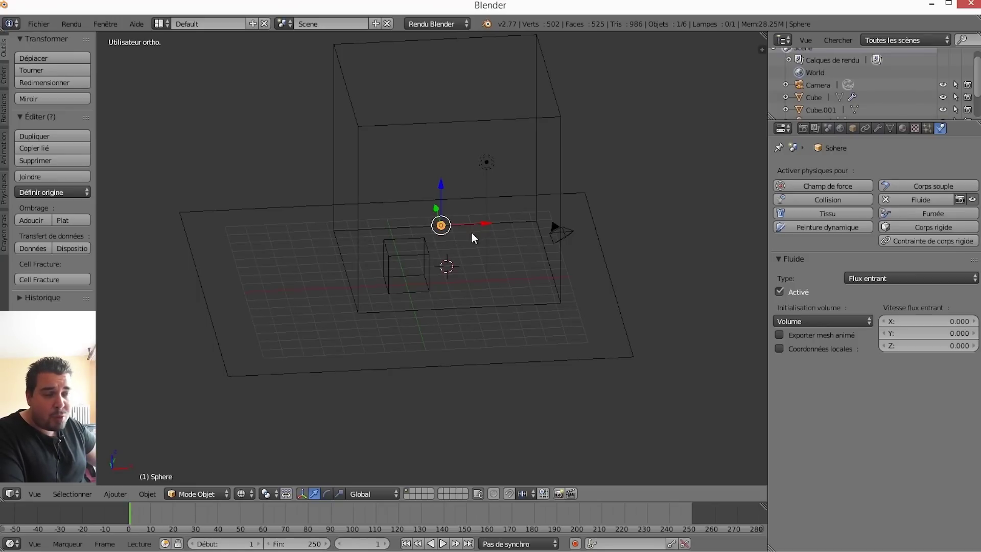
{"action": "mouse_move", "coordinate": [471, 232]}
{"action": "middle_mouse_down"}
{"action": "mouse_move", "coordinate": [486, 246]}
{"action": "mouse_move", "coordinate": [466, 201]}
{"action": "middle_mouse_up"}
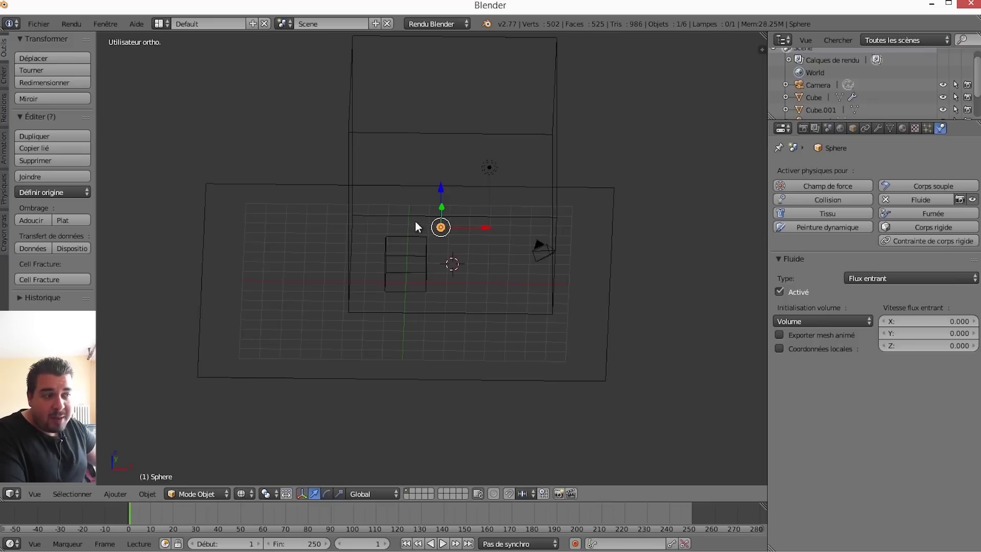
{"action": "middle_click_drag", "start_coordinate": [465, 232], "coordinate": [488, 230]}
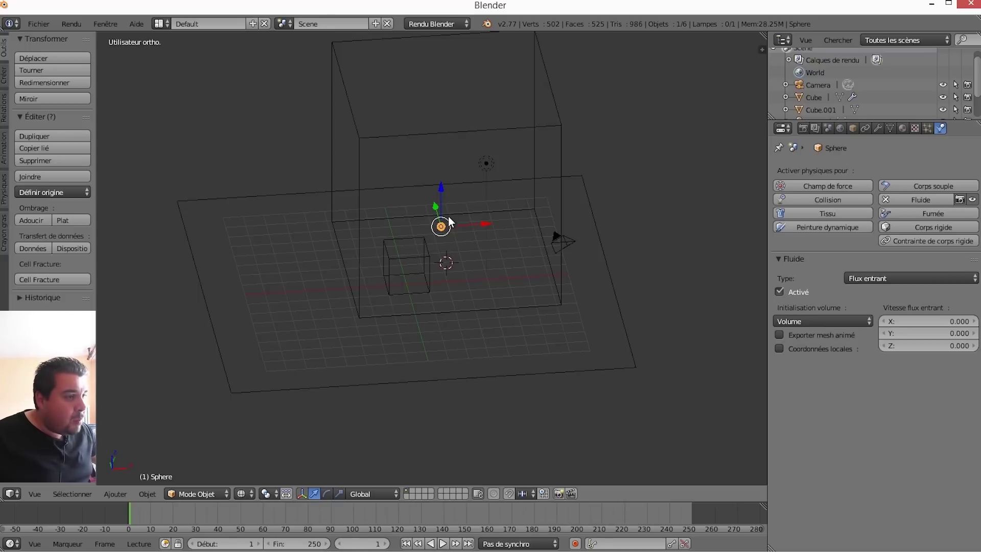
{"action": "mouse_move", "coordinate": [450, 221]}
{"action": "middle_mouse_down"}
{"action": "mouse_move", "coordinate": [428, 226]}
{"action": "mouse_move", "coordinate": [468, 234]}
{"action": "middle_mouse_up"}
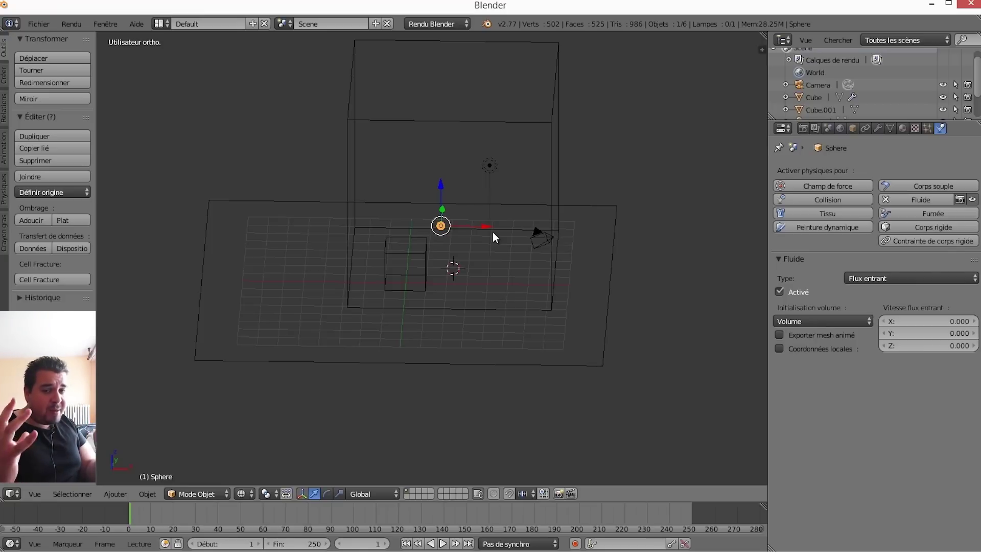
Set the sphere's Vitesse flux entrant X value to -1.5
{"action": "left_click", "coordinate": [927, 321]}
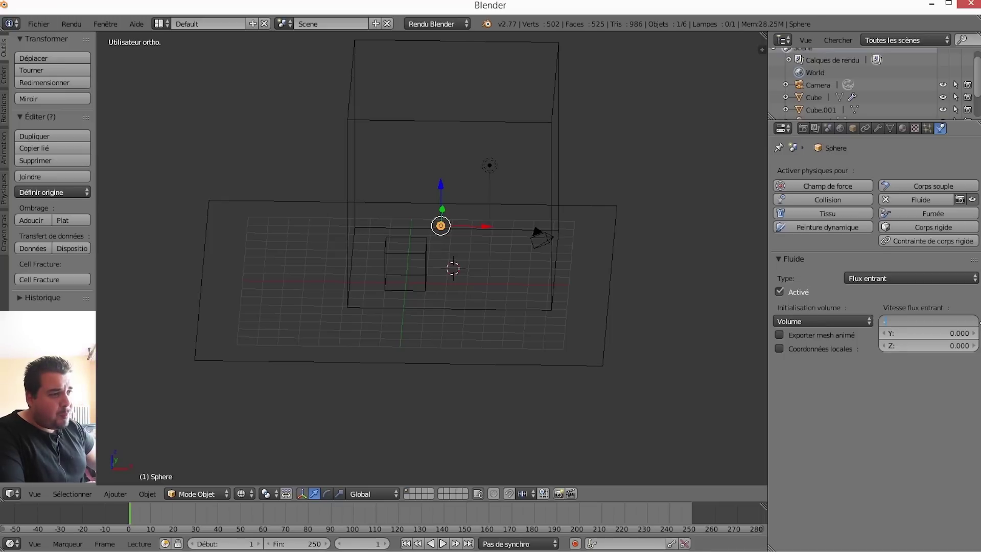
{"action": "type", "text": "-1.5"}
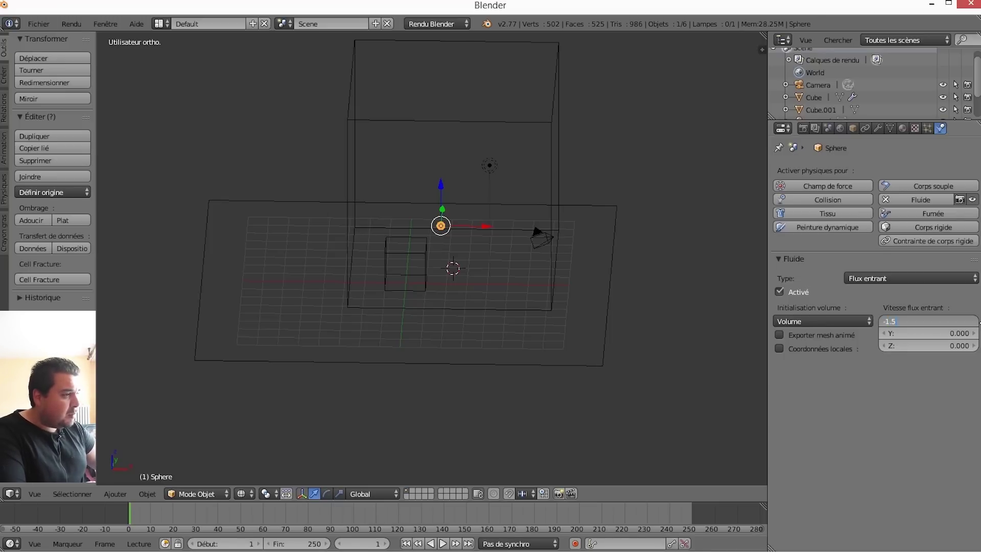
{"action": "key", "text": "Return"}
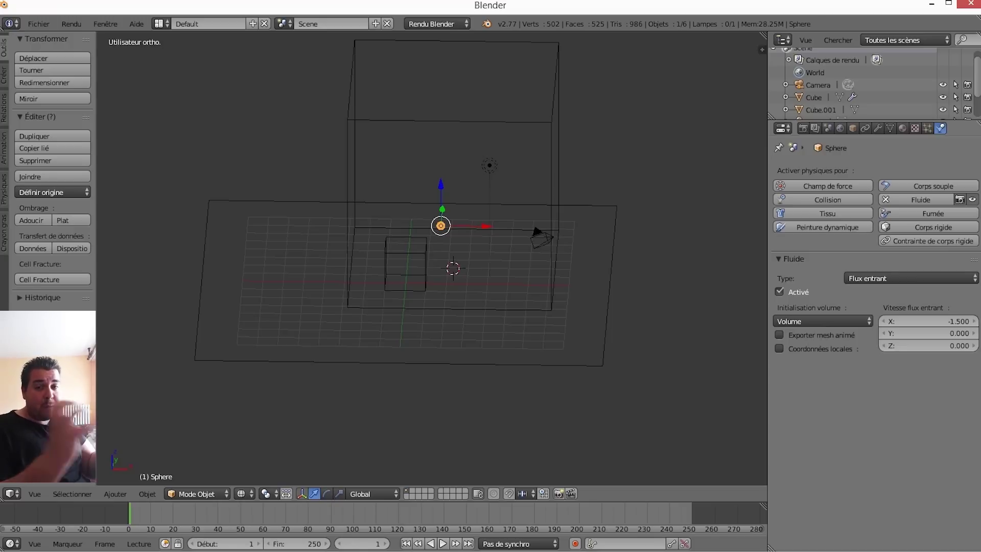
{"action": "middle_click_drag", "start_coordinate": [503, 247], "coordinate": [458, 231]}
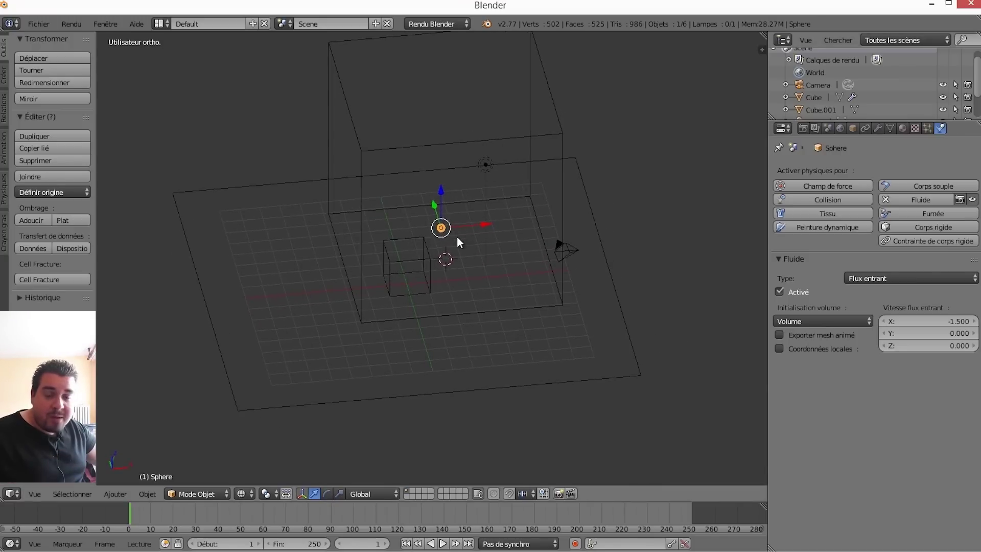
{"action": "middle_click_drag", "start_coordinate": [471, 260], "coordinate": [453, 230]}
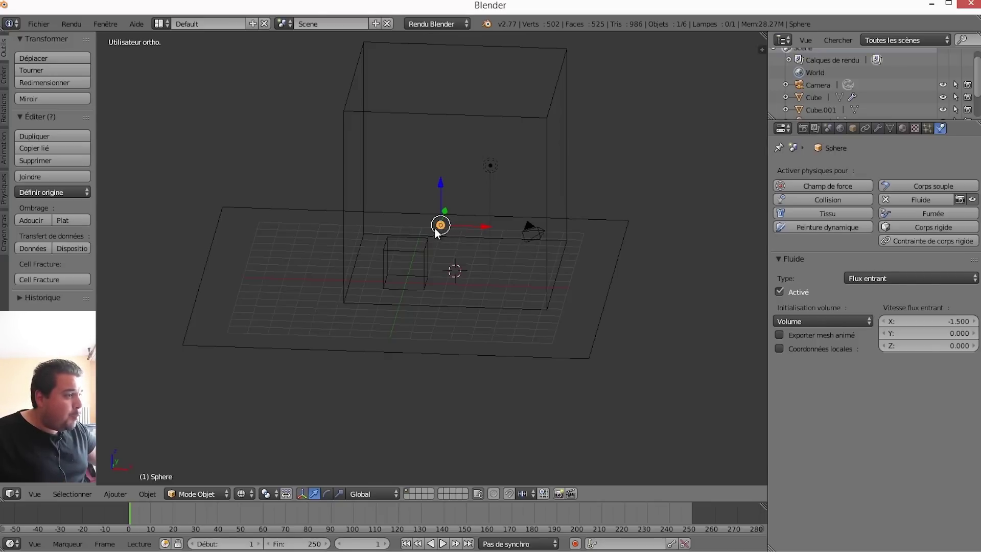
Select Cube.001, make it a Fluide Domaine, and widen the properties area
{"action": "right_click", "coordinate": [471, 123]}
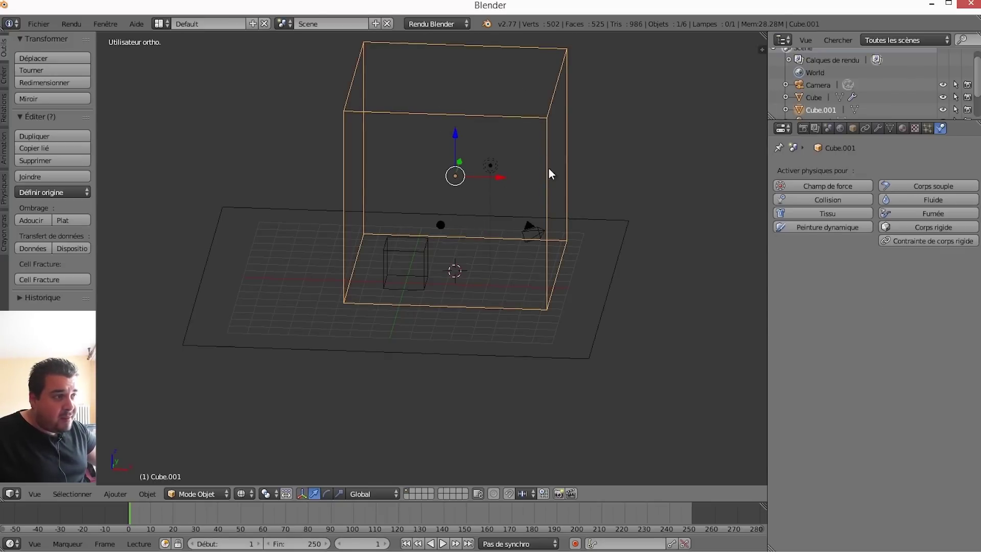
{"action": "middle_click_drag", "start_coordinate": [468, 224], "coordinate": [512, 220]}
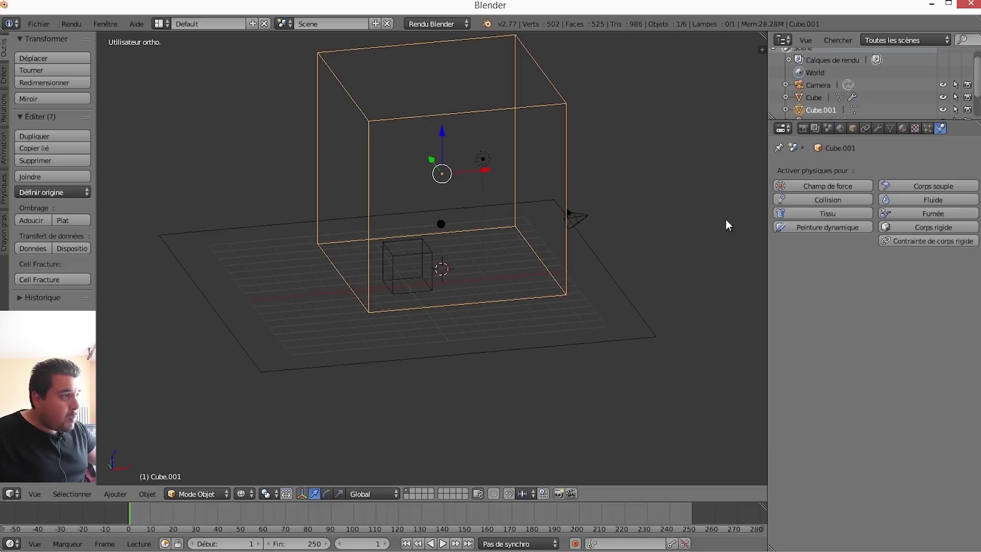
{"action": "left_click", "coordinate": [946, 205]}
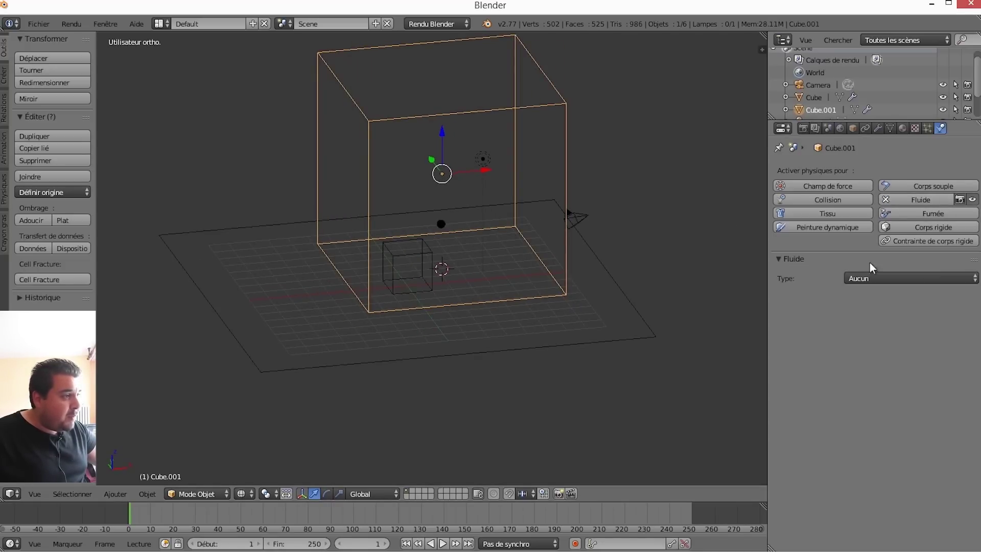
{"action": "left_click", "coordinate": [882, 280]}
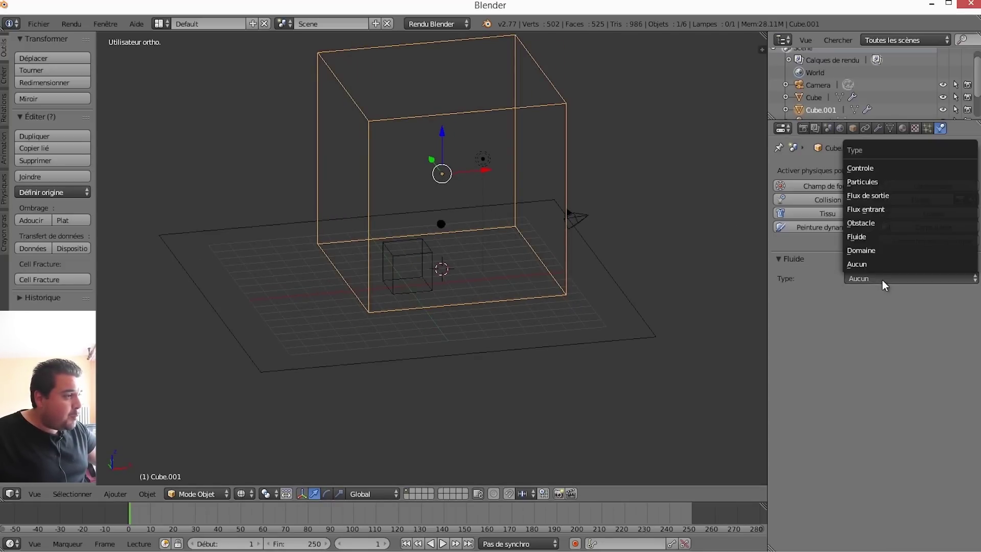
{"action": "left_click", "coordinate": [870, 253]}
{"action": "middle_click_drag", "start_coordinate": [723, 308], "coordinate": [600, 263]}
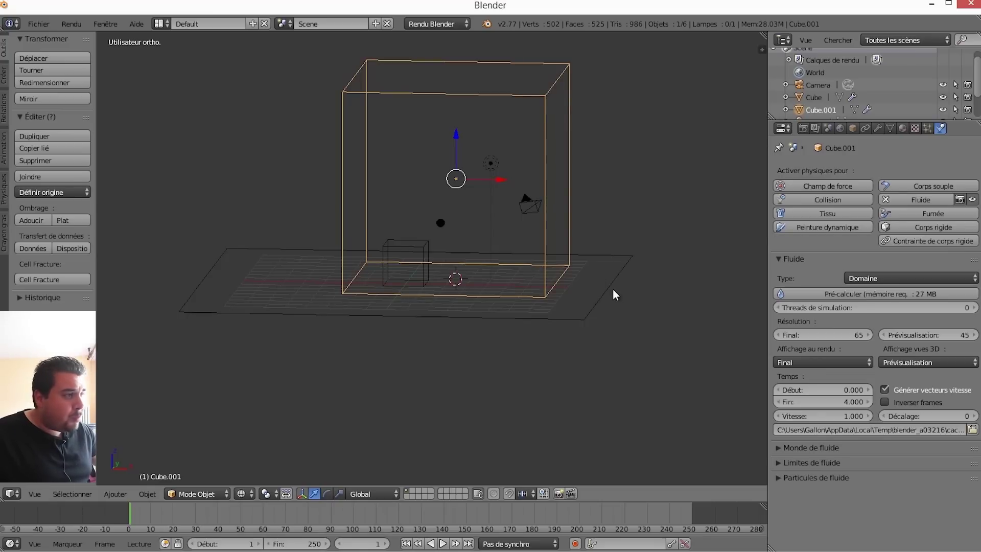
{"action": "middle_click_drag", "start_coordinate": [621, 288], "coordinate": [642, 287]}
{"action": "middle_click_drag", "start_coordinate": [637, 239], "coordinate": [613, 256]}
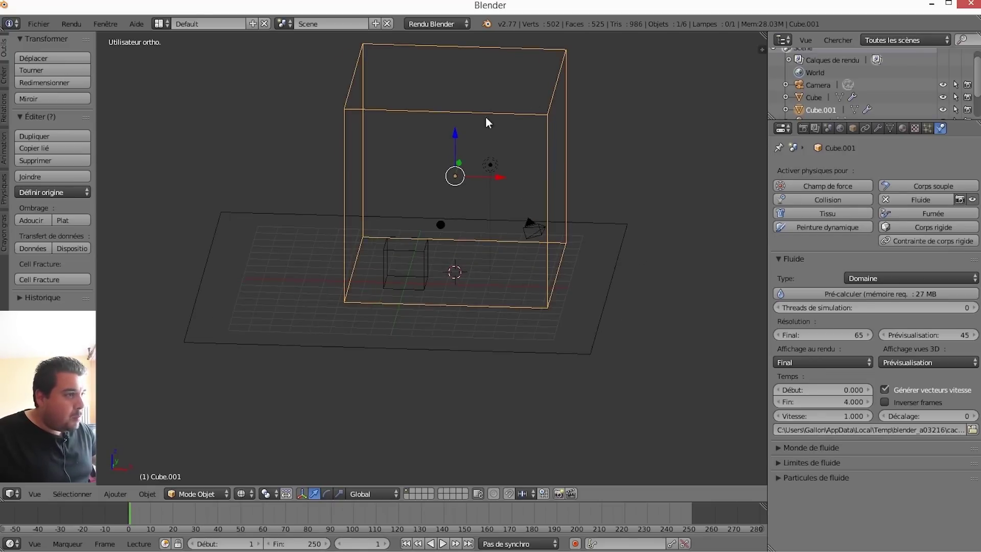
{"action": "mouse_move", "coordinate": [486, 118]}
{"action": "middle_mouse_down"}
{"action": "mouse_move", "coordinate": [588, 179]}
{"action": "mouse_move", "coordinate": [604, 166]}
{"action": "mouse_move", "coordinate": [597, 153]}
{"action": "mouse_move", "coordinate": [608, 193]}
{"action": "middle_mouse_up"}
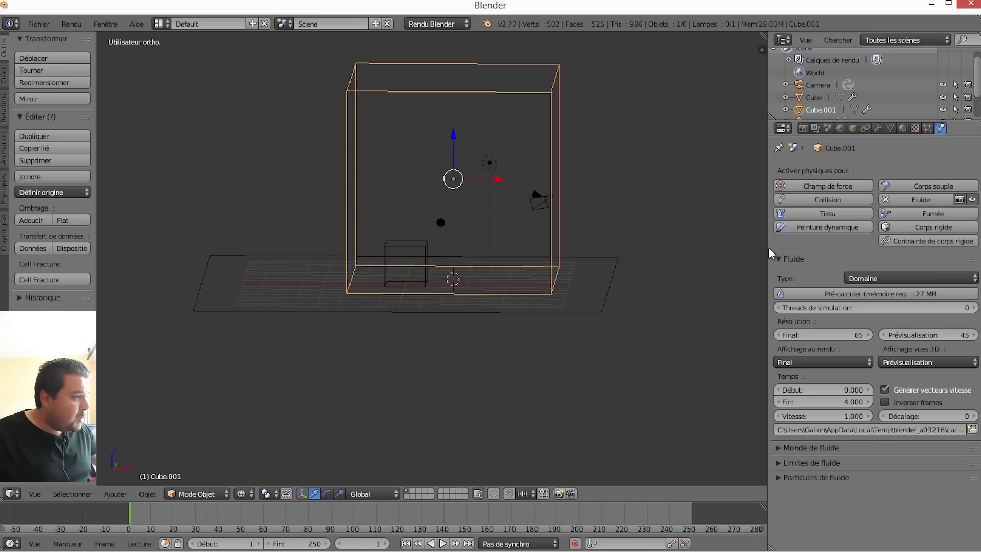
{"action": "left_click_drag", "start_coordinate": [769, 247], "coordinate": [737, 249]}
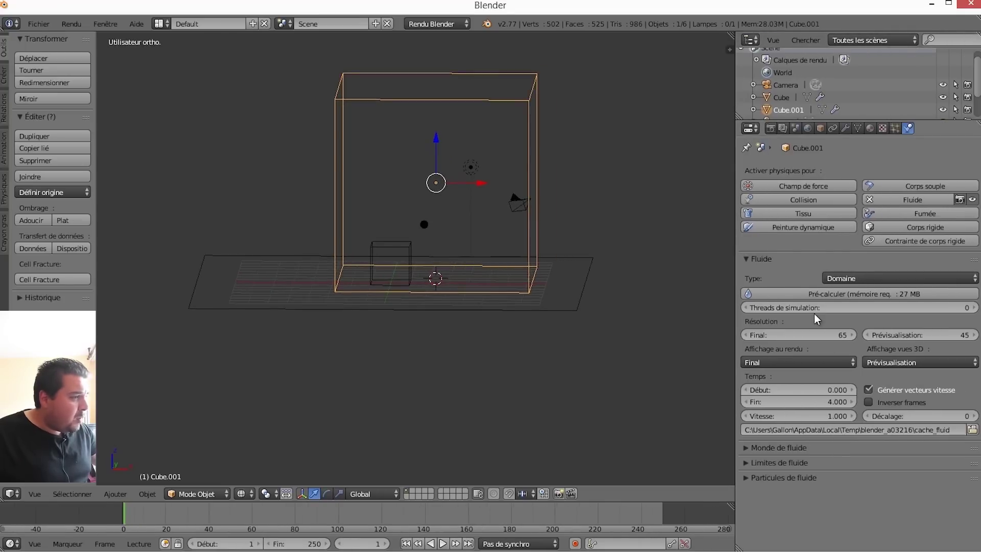
Set the domain's Résolution Final to 150 and Temps Fin to 2
{"action": "left_click", "coordinate": [833, 336]}
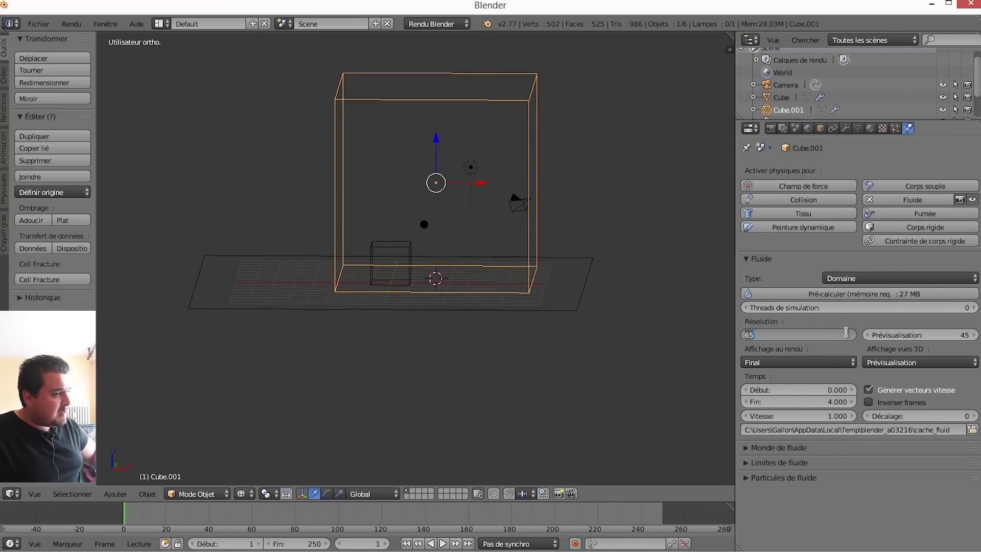
{"action": "type", "text": "150"}
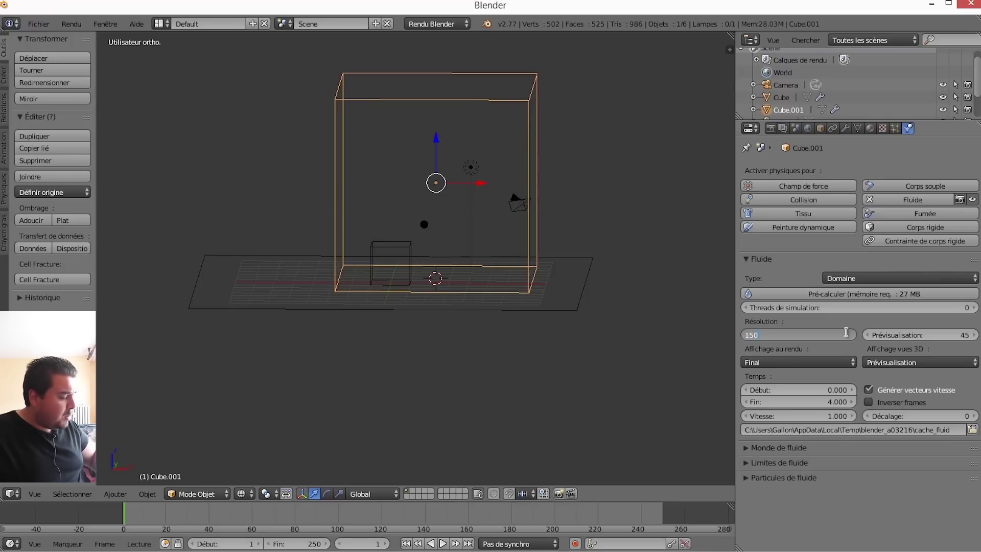
{"action": "key", "text": "Return"}
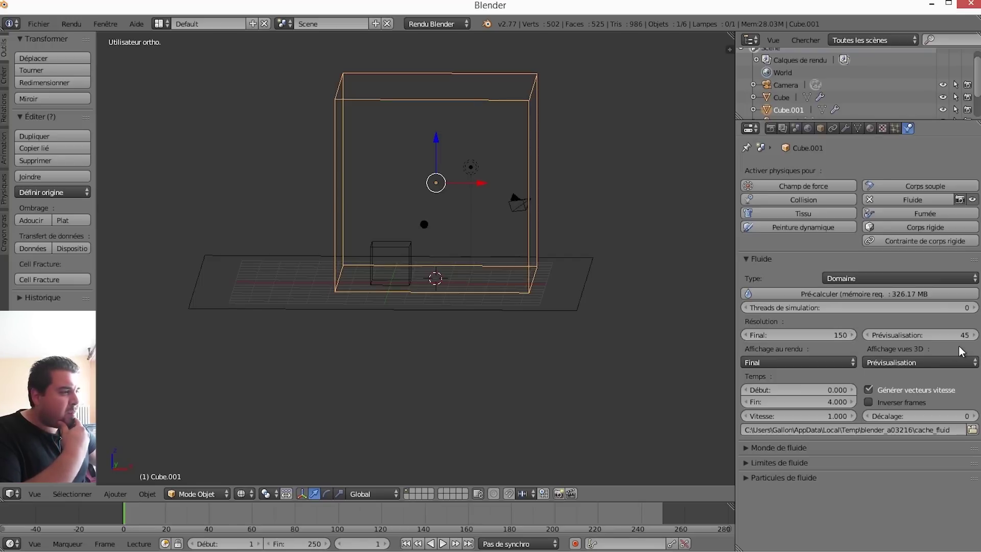
{"action": "left_click", "coordinate": [831, 402]}
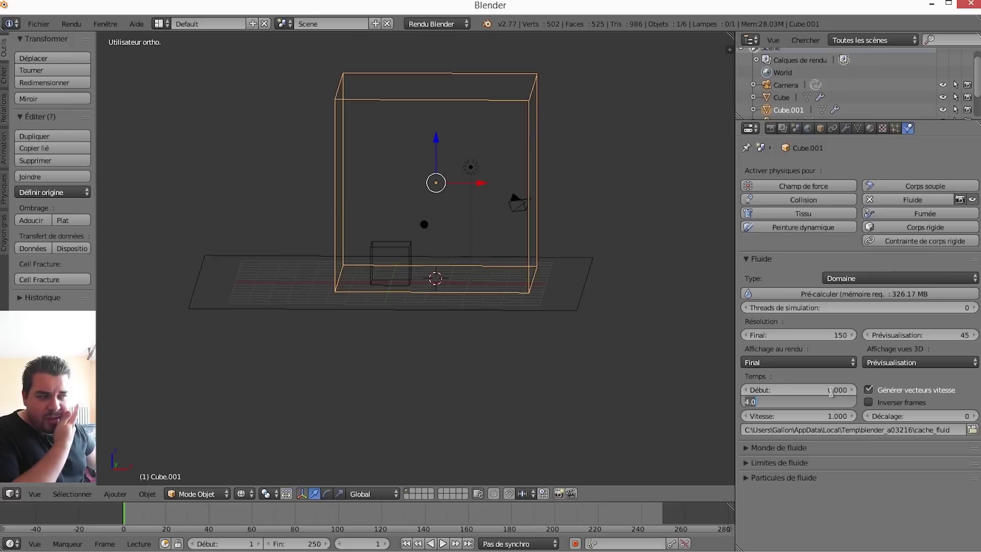
{"action": "type", "text": "2"}
{"action": "key", "text": "Return"}
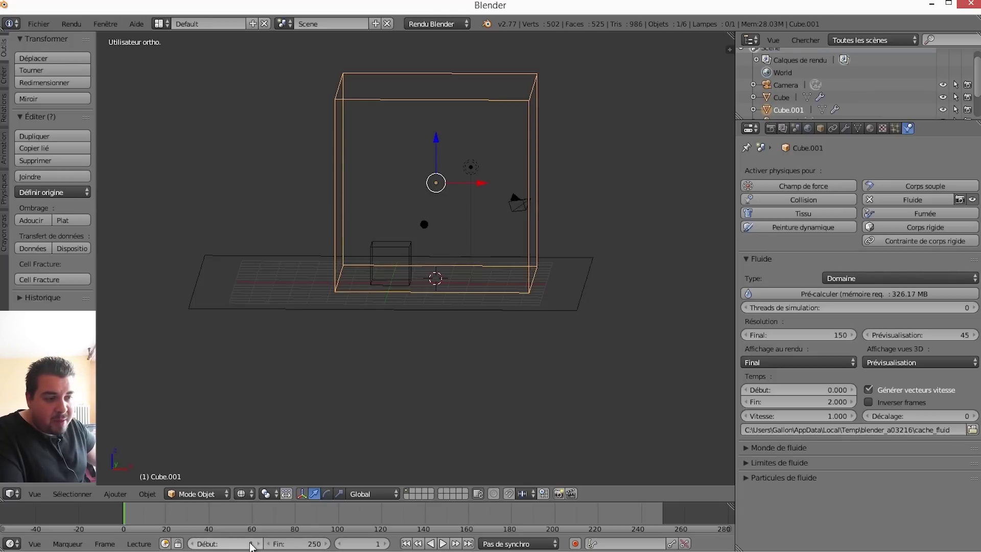
Set the timeline end frame to 50
{"action": "left_click", "coordinate": [309, 545]}
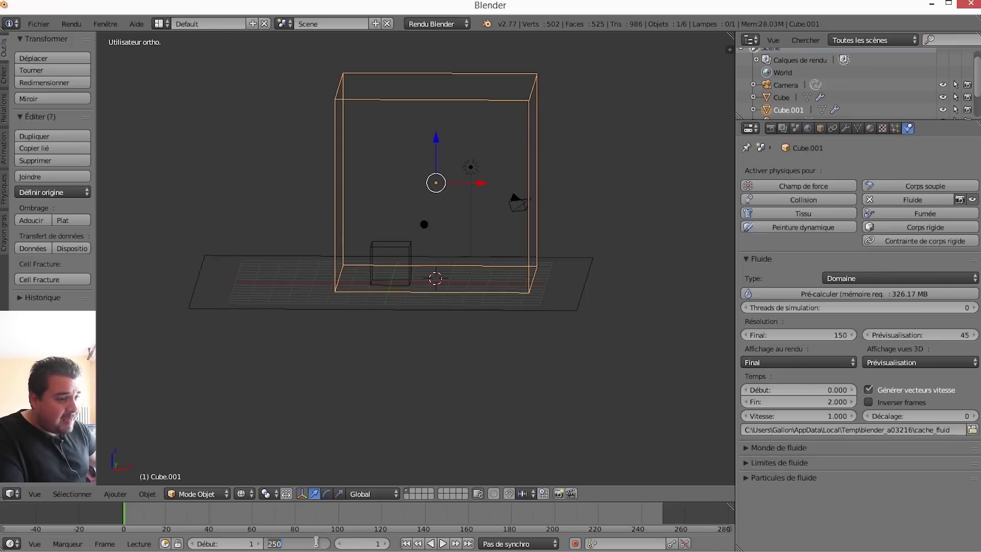
{"action": "type", "text": "50"}
{"action": "key", "text": "Return"}
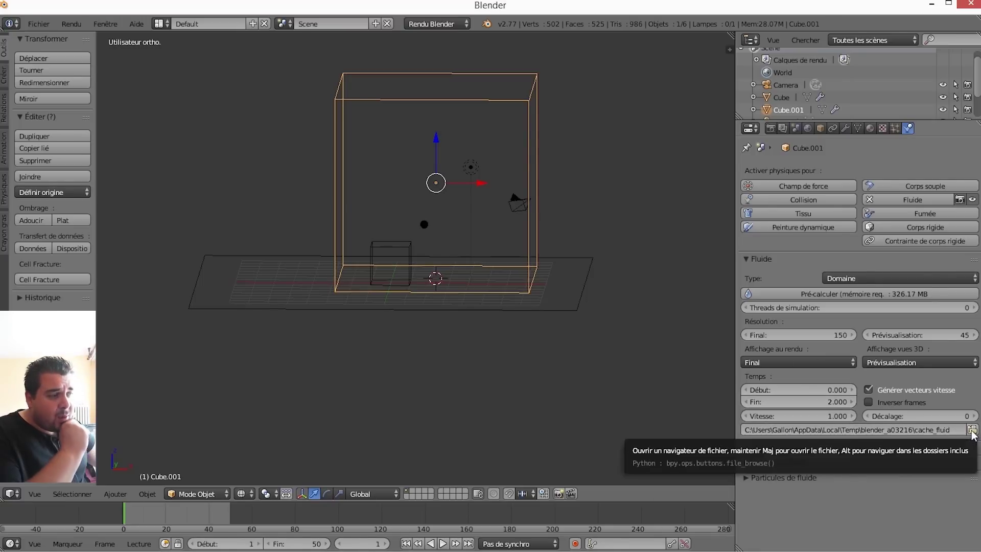
Browse for the fluid cache folder and go to Desktop\Cache Blender
{"action": "left_click", "coordinate": [972, 431]}
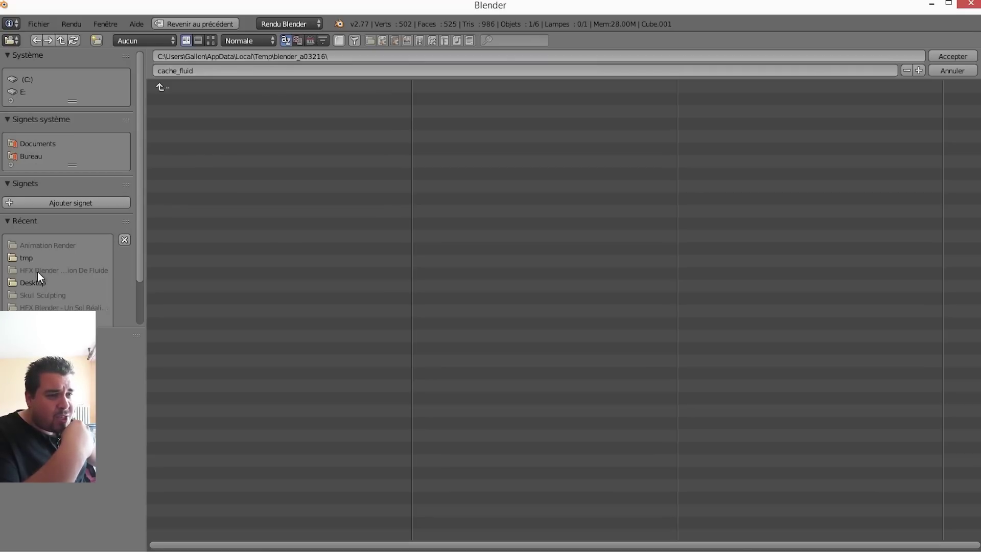
{"action": "left_click", "coordinate": [51, 320]}
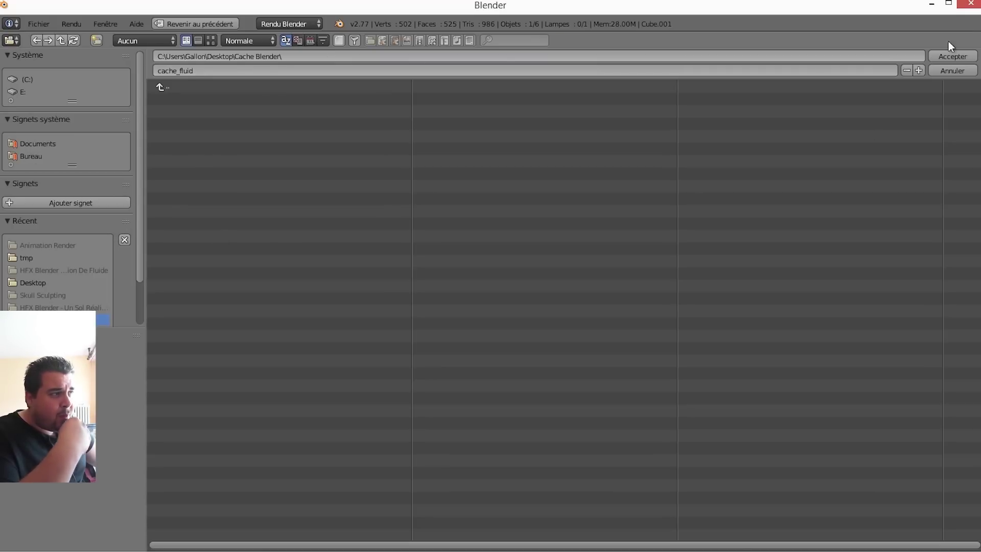
Accept the desktop Cache Blender folder as the fluid domain's cache path
{"action": "left_click", "coordinate": [945, 54]}
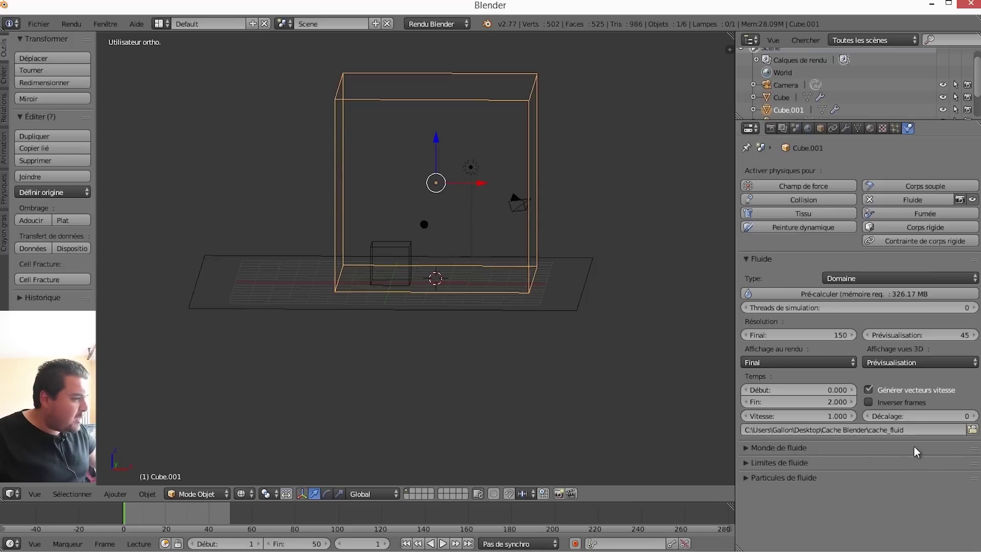
Set the fluid boundary surface subdivisions to 2
{"action": "left_click", "coordinate": [747, 462]}
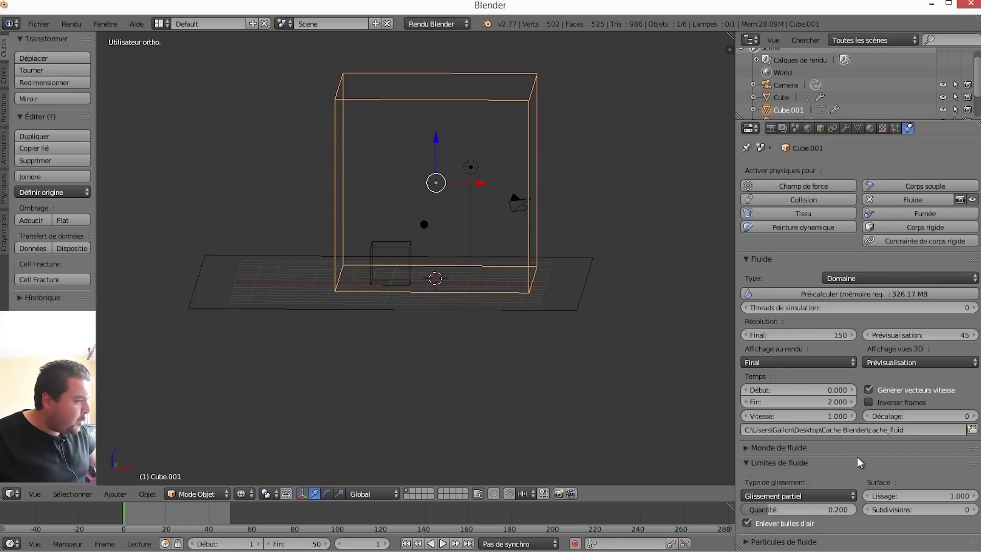
{"action": "left_click", "coordinate": [959, 510]}
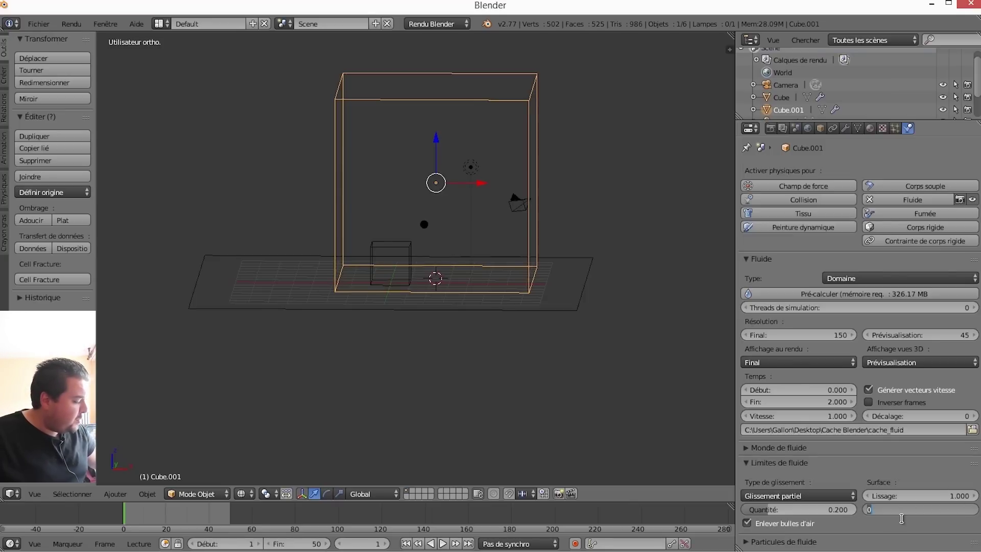
{"action": "type", "text": "2"}
{"action": "key", "text": "Return"}
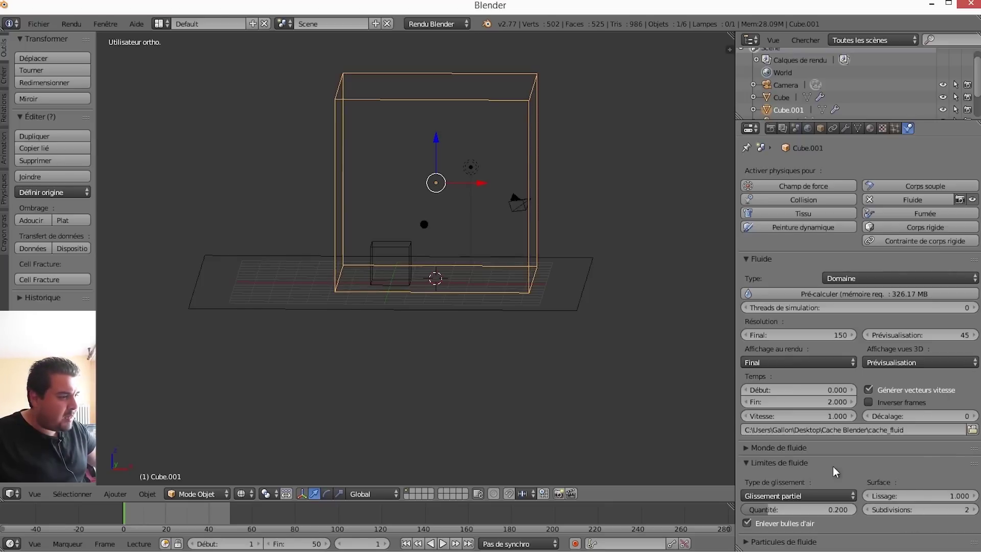
{"action": "left_click", "coordinate": [746, 464]}
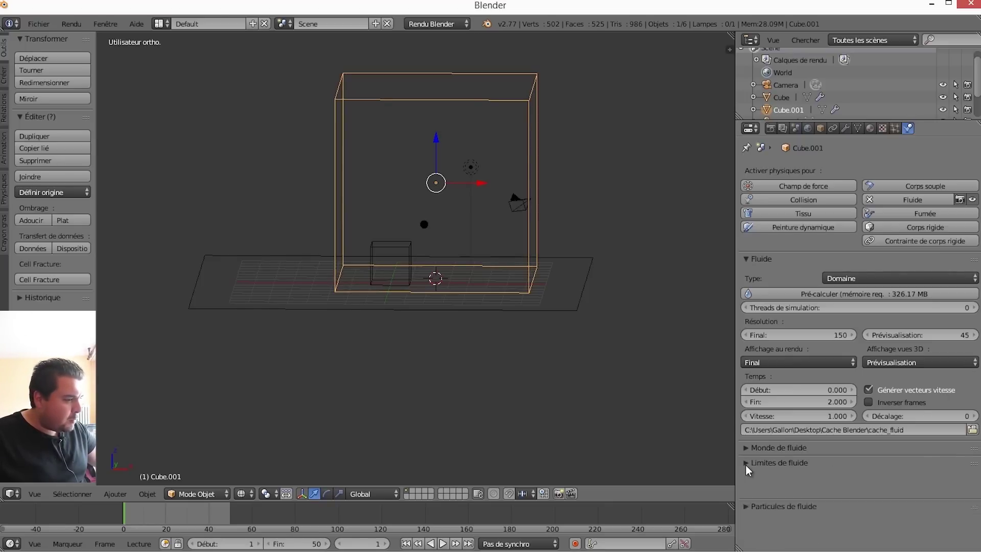
Set Fluid Particles Generate to 1
{"action": "left_click", "coordinate": [747, 480]}
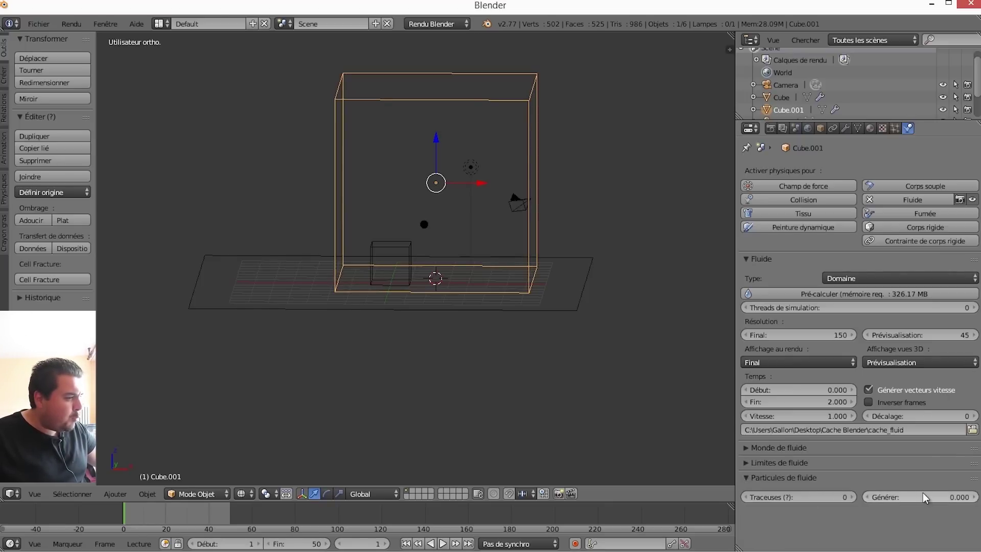
{"action": "left_click", "coordinate": [945, 498]}
{"action": "type", "text": "1"}
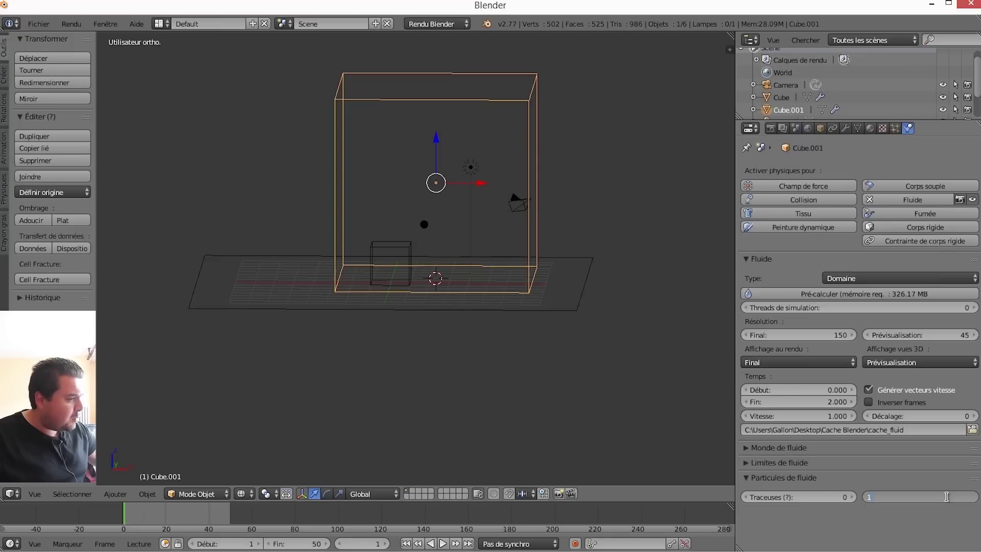
{"action": "key", "text": "Return"}
{"action": "left_click", "coordinate": [747, 478]}
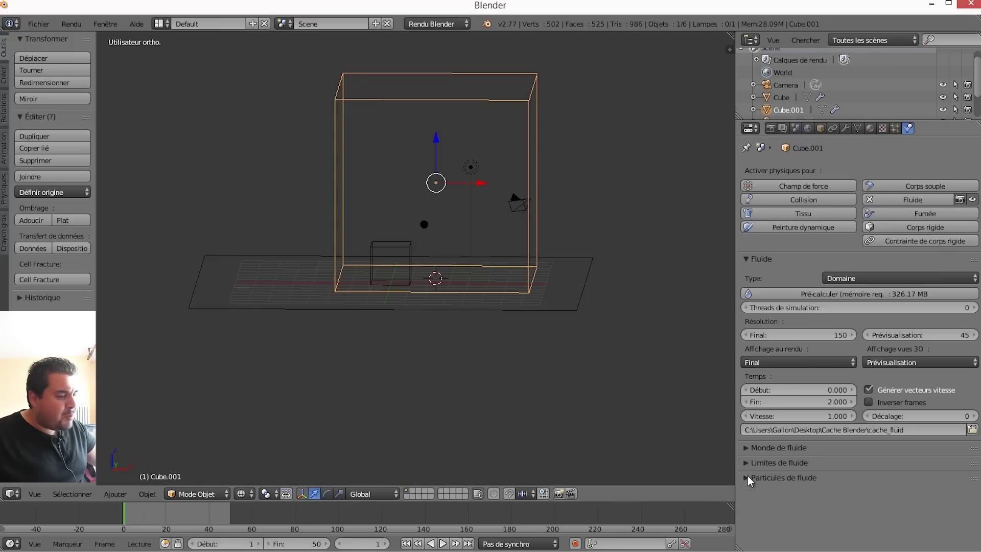
Review the Fluid World and main Fluid panels without changing them
{"action": "left_click", "coordinate": [748, 449]}
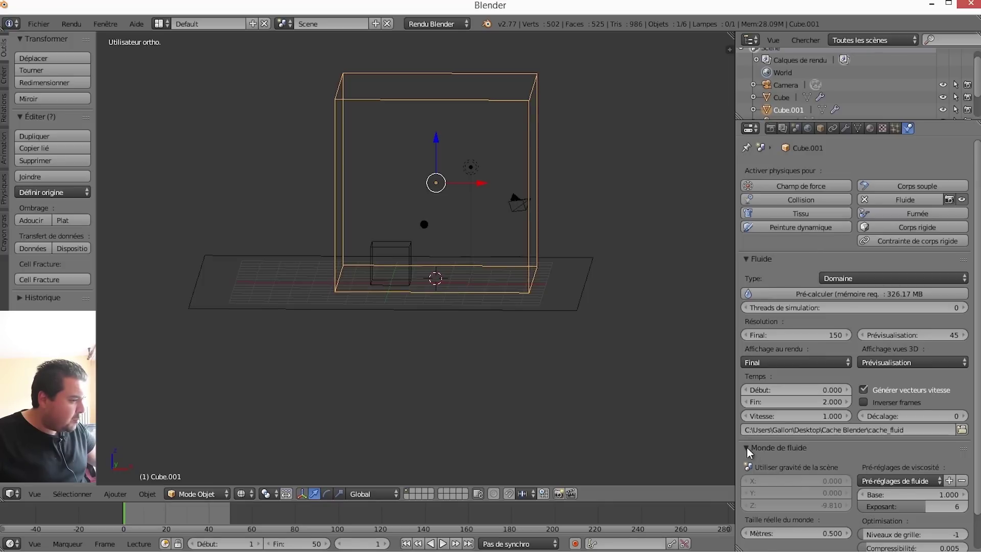
{"action": "left_click", "coordinate": [748, 447]}
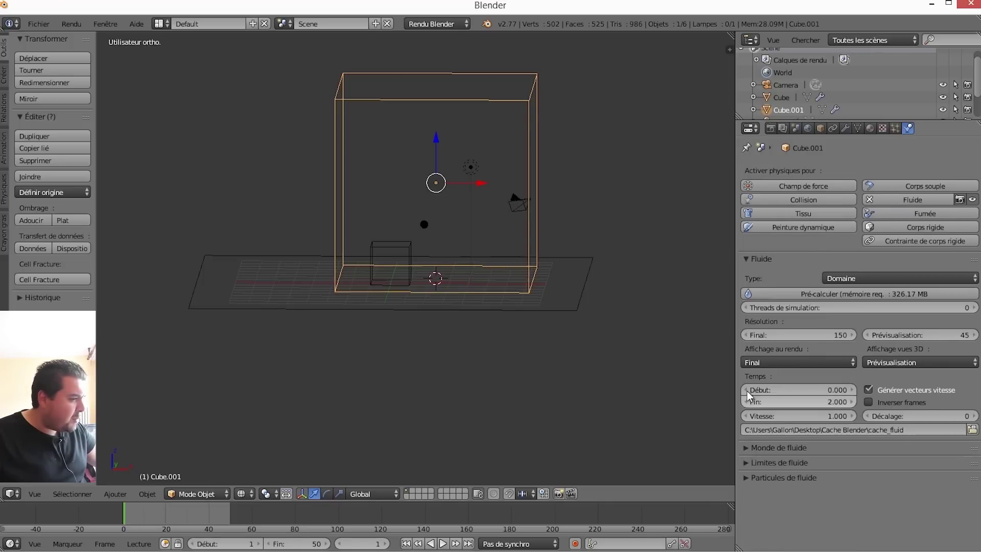
{"action": "left_click", "coordinate": [745, 260]}
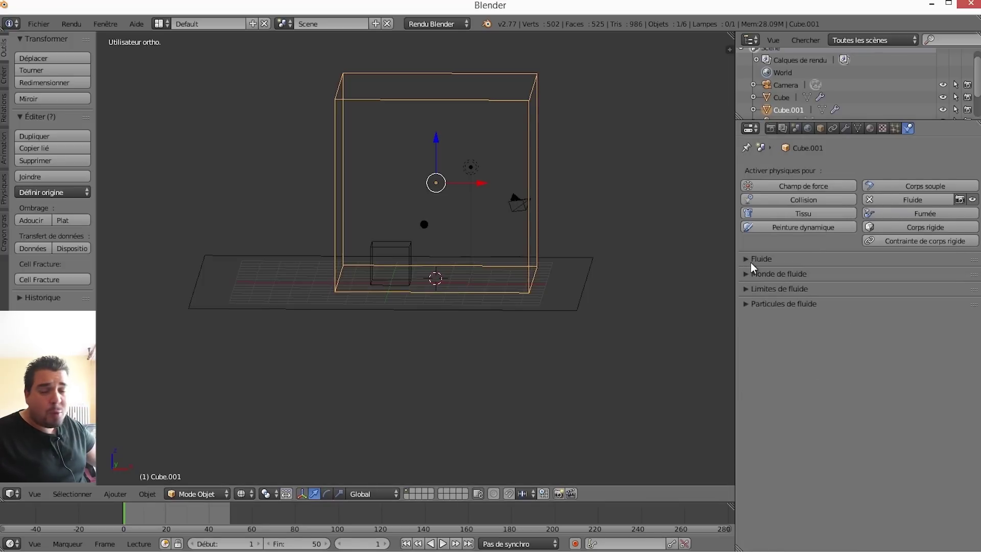
{"action": "left_click", "coordinate": [750, 263]}
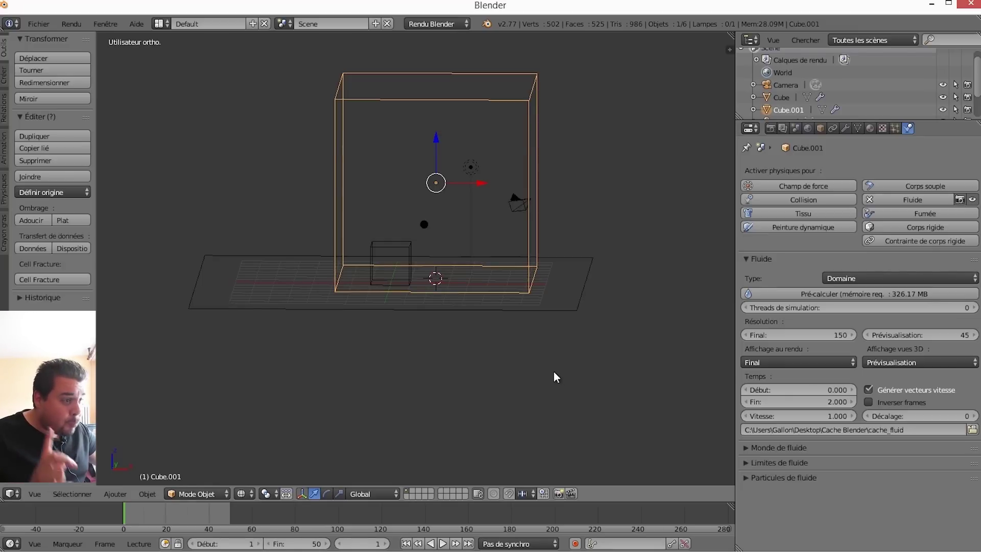
Move the small obstacle cube along Y to sit in front of the domain box
{"action": "right_click", "coordinate": [398, 253]}
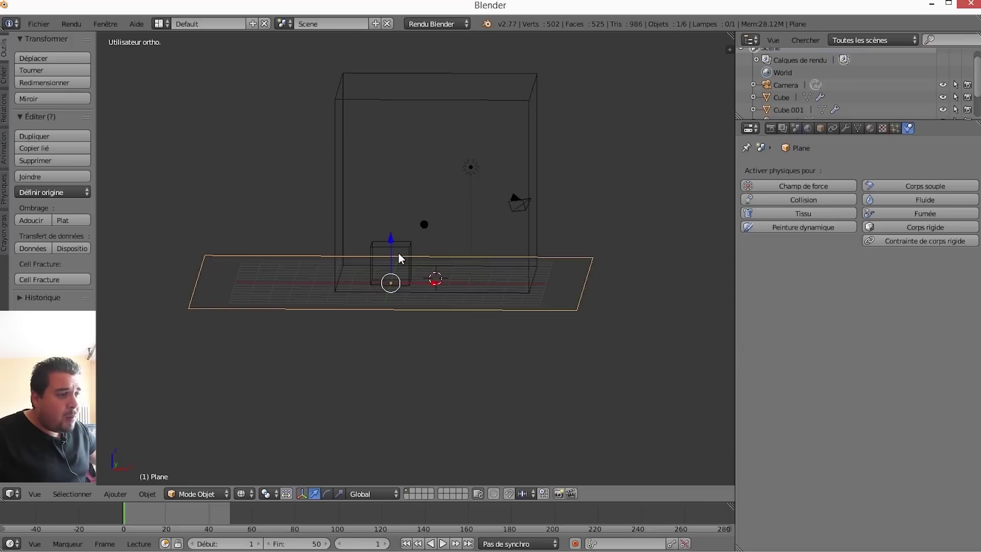
{"action": "right_click", "coordinate": [391, 251]}
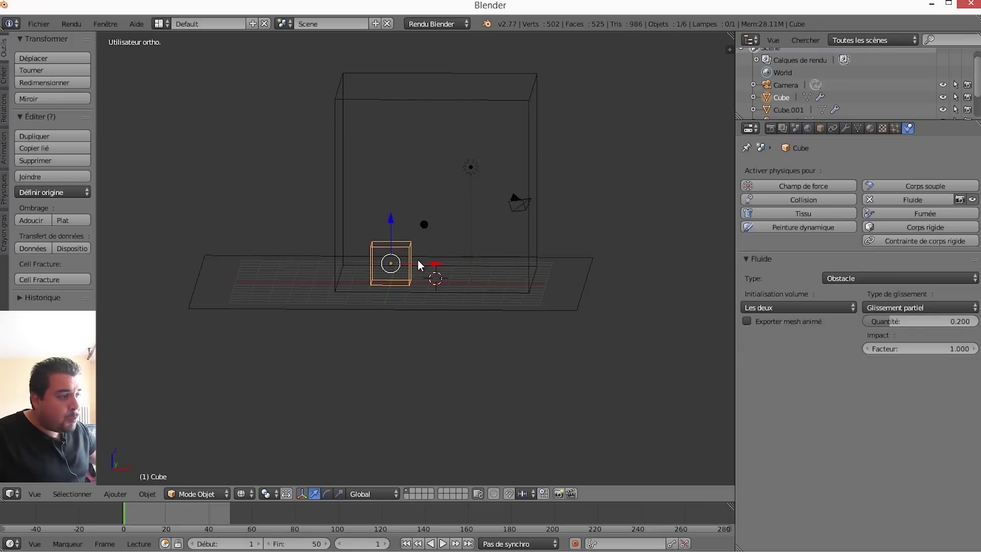
{"action": "middle_click_drag", "start_coordinate": [418, 259], "coordinate": [424, 296]}
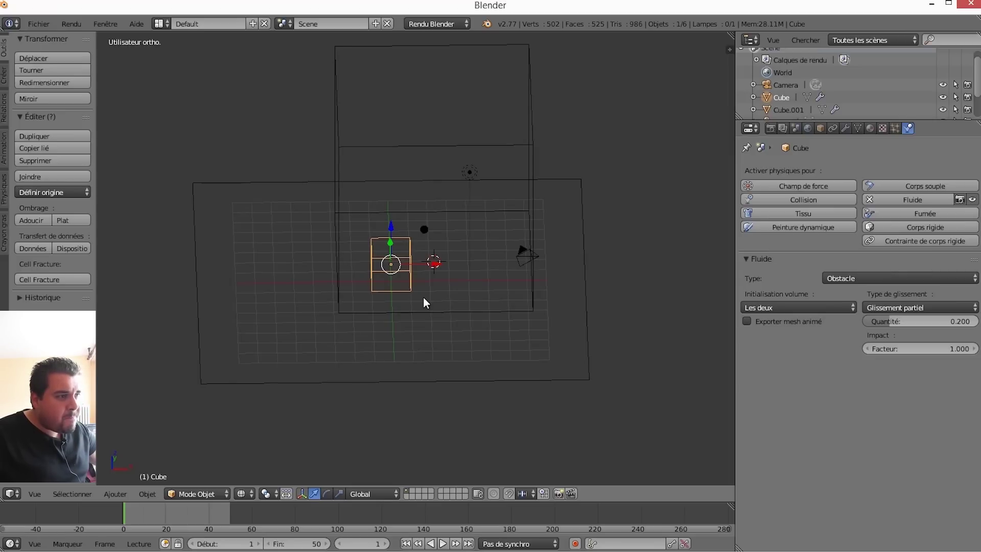
{"action": "middle_click_drag", "start_coordinate": [406, 263], "coordinate": [326, 295]}
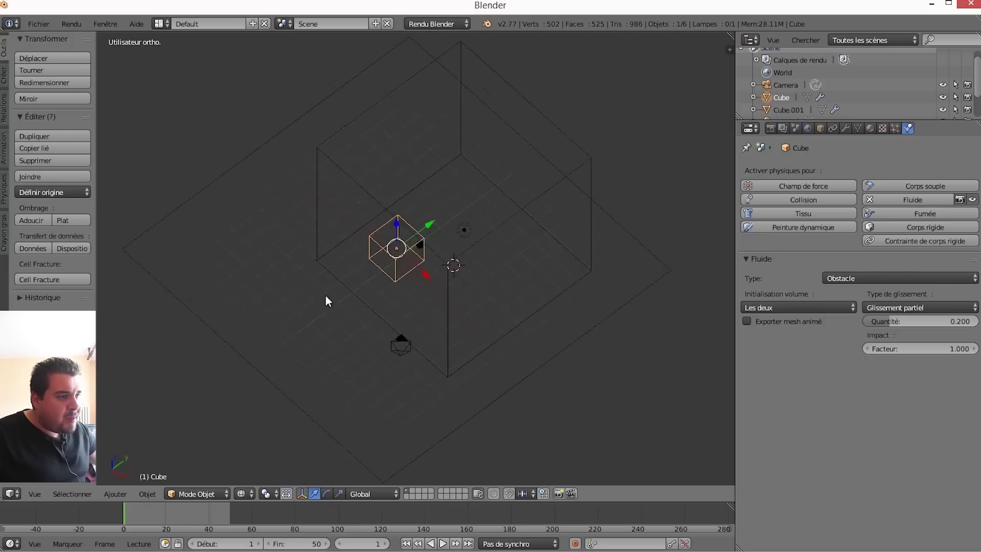
{"action": "left_click_drag", "start_coordinate": [434, 225], "coordinate": [326, 282]}
{"action": "left_click", "coordinate": [326, 282]}
Switch to solid shading and put the small cube into Edit Mode
{"action": "mouse_move", "coordinate": [367, 280]}
{"action": "middle_mouse_down"}
{"action": "mouse_move", "coordinate": [421, 243]}
{"action": "mouse_move", "coordinate": [395, 250]}
{"action": "mouse_move", "coordinate": [399, 316]}
{"action": "mouse_move", "coordinate": [426, 304]}
{"action": "middle_mouse_up"}
{"action": "key", "text": "z"}
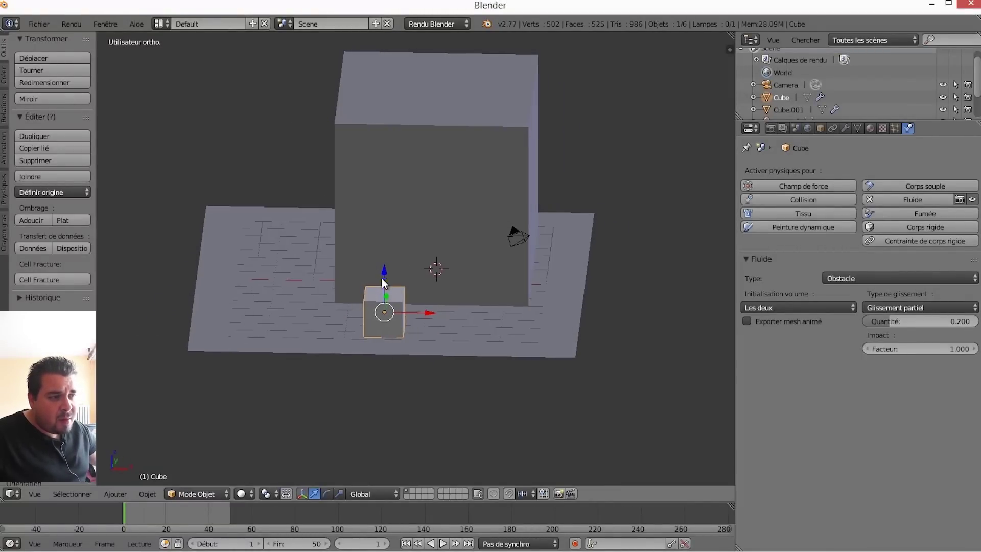
{"action": "middle_click_drag", "start_coordinate": [387, 284], "coordinate": [381, 318]}
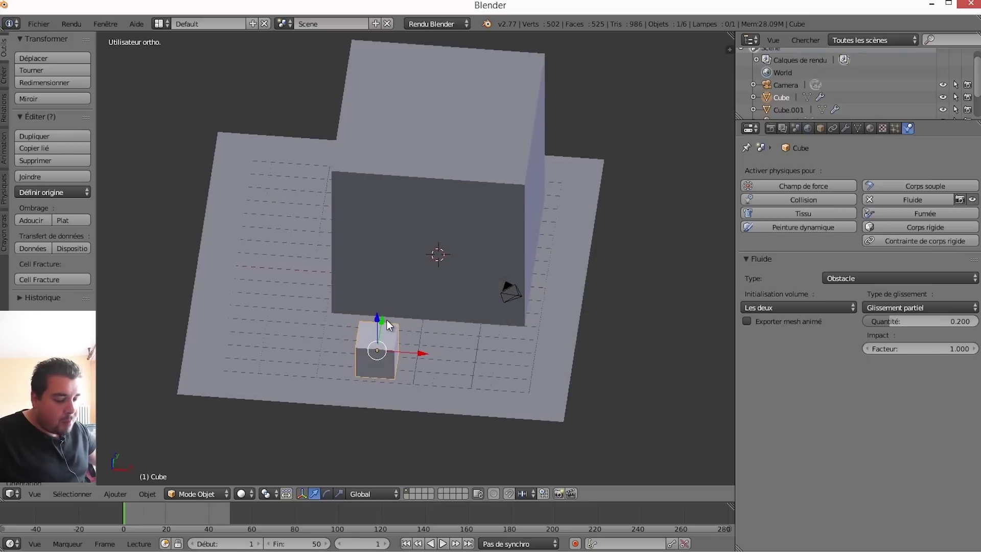
{"action": "middle_click_drag", "start_coordinate": [385, 339], "coordinate": [393, 313]}
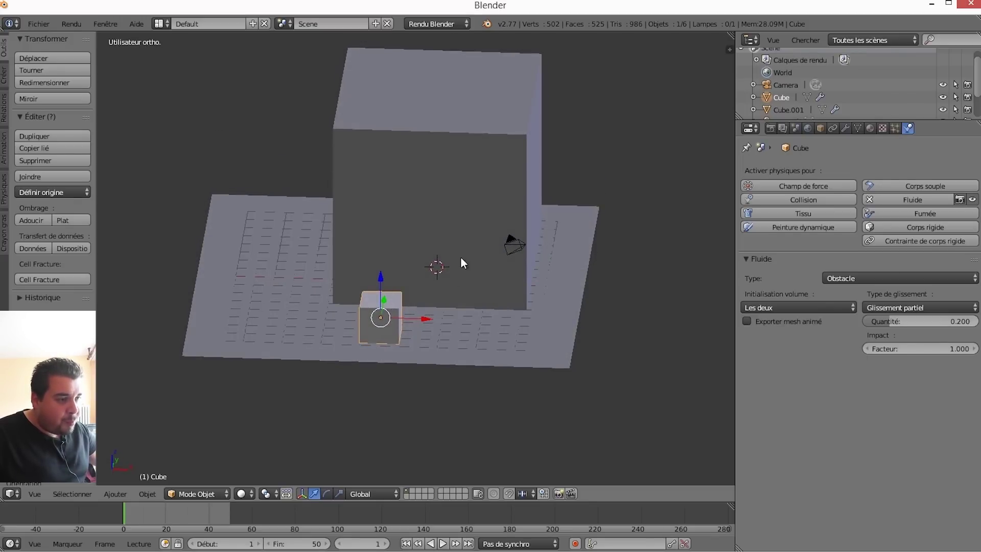
{"action": "key", "text": "Tab"}
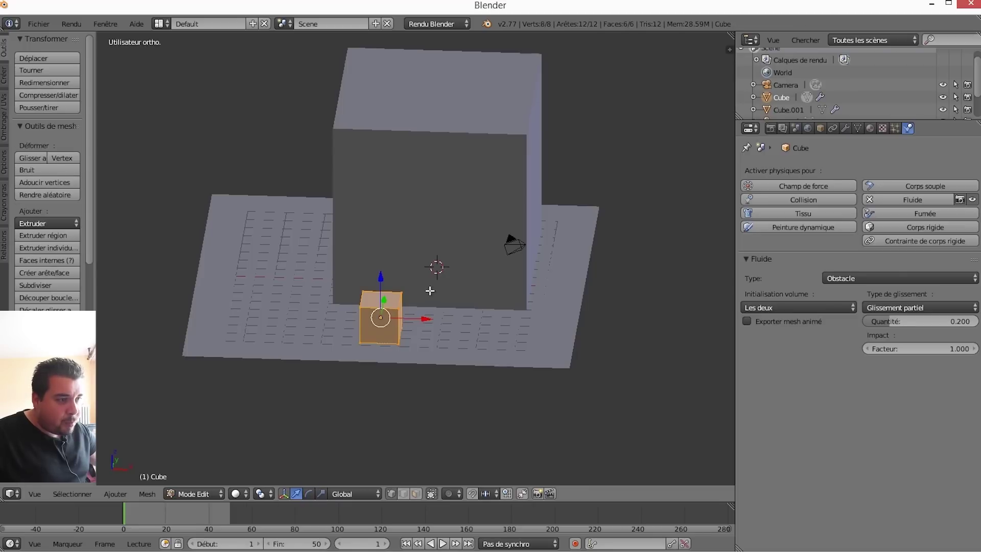
Delete the small cube's top face, then return to Object Mode
{"action": "left_click", "coordinate": [421, 495]}
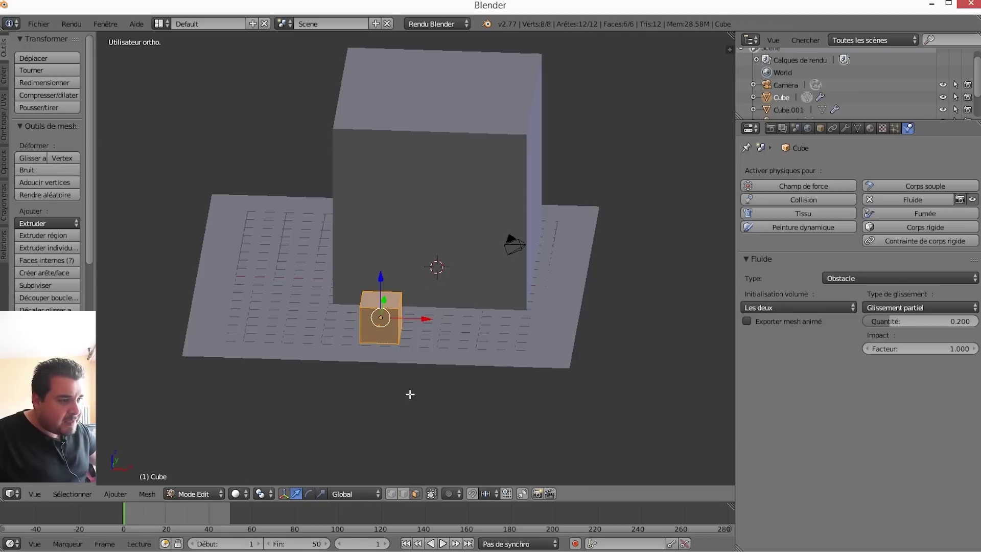
{"action": "right_click", "coordinate": [384, 301]}
{"action": "key", "text": "x"}
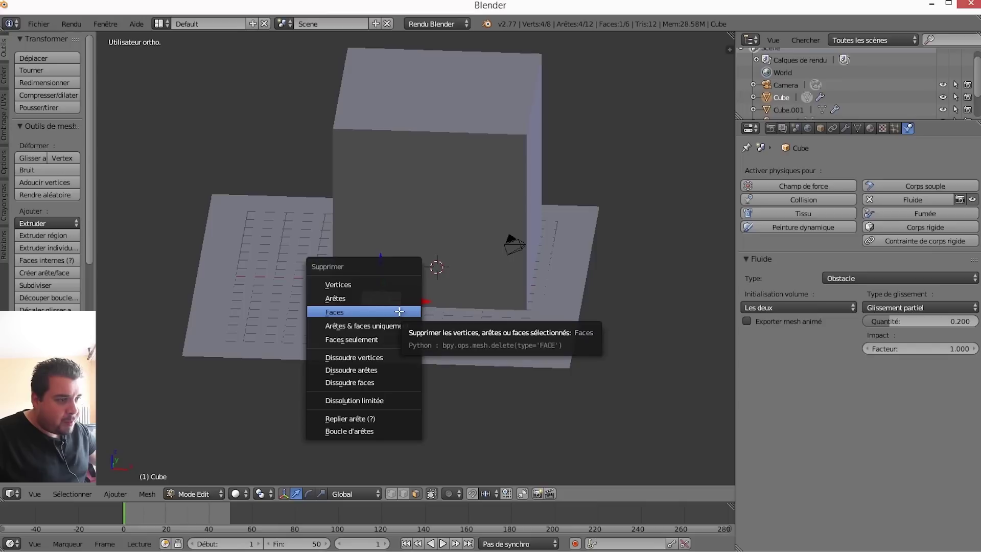
{"action": "left_click", "coordinate": [342, 316]}
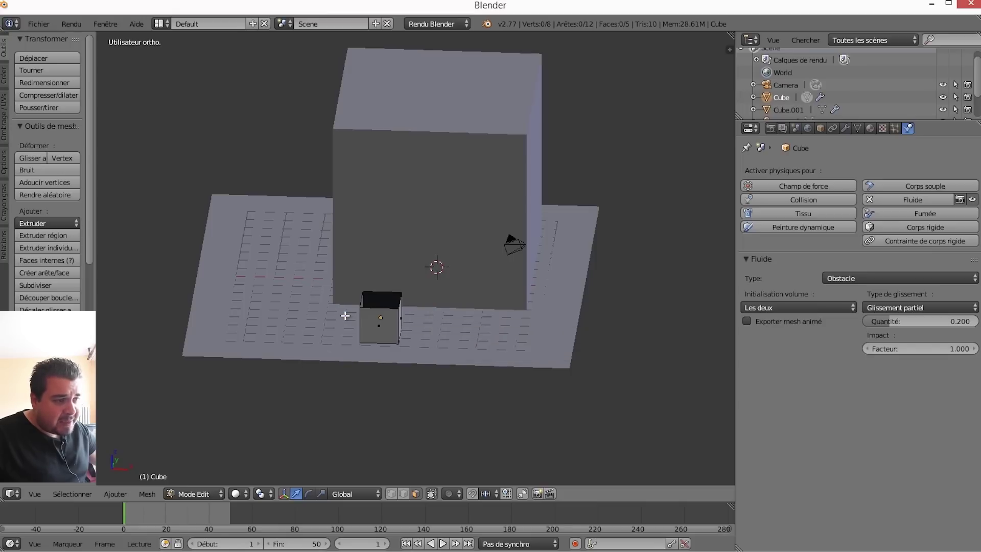
{"action": "middle_click_drag", "start_coordinate": [418, 340], "coordinate": [413, 385]}
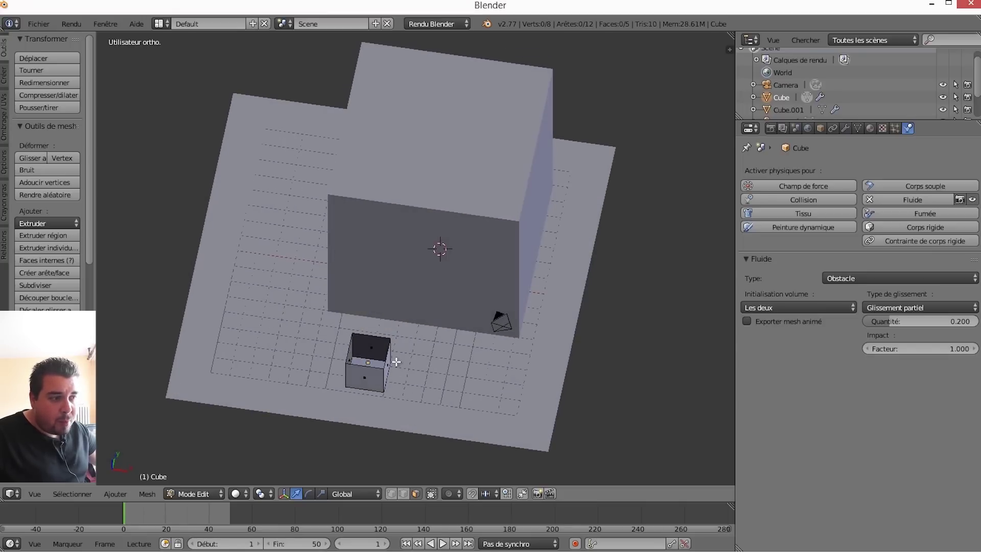
{"action": "middle_click_drag", "start_coordinate": [411, 351], "coordinate": [399, 368]}
{"action": "key", "text": "a"}
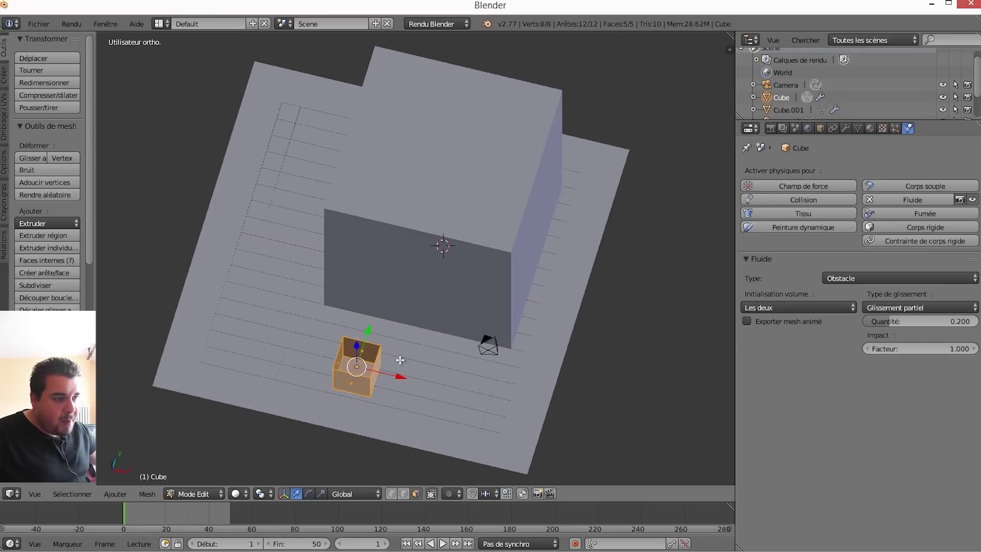
{"action": "key", "text": "Tab"}
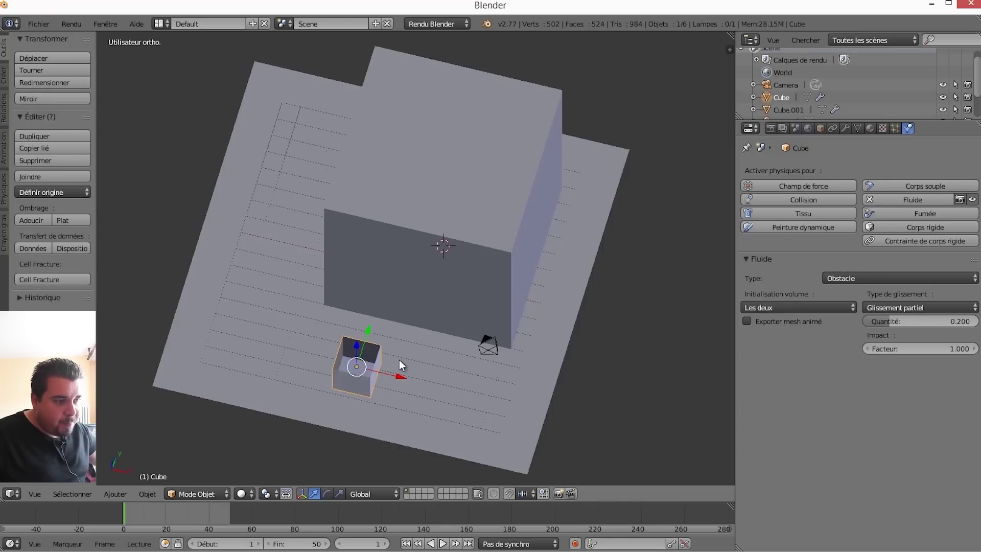
{"action": "middle_click_drag", "start_coordinate": [400, 360], "coordinate": [413, 310]}
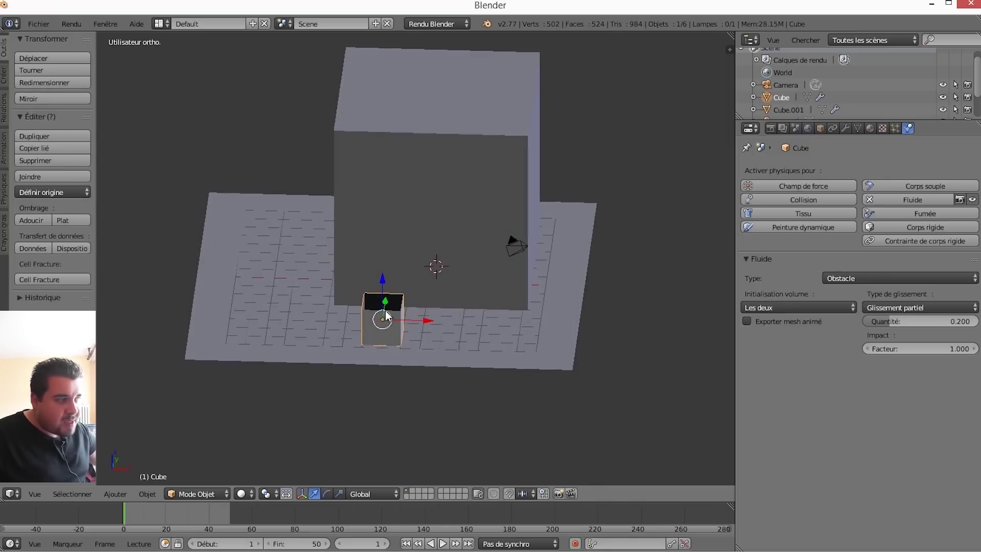
Add a Solidify modifier with 0.01 thickness to the open cube and apply it
{"action": "left_click", "coordinate": [845, 131]}
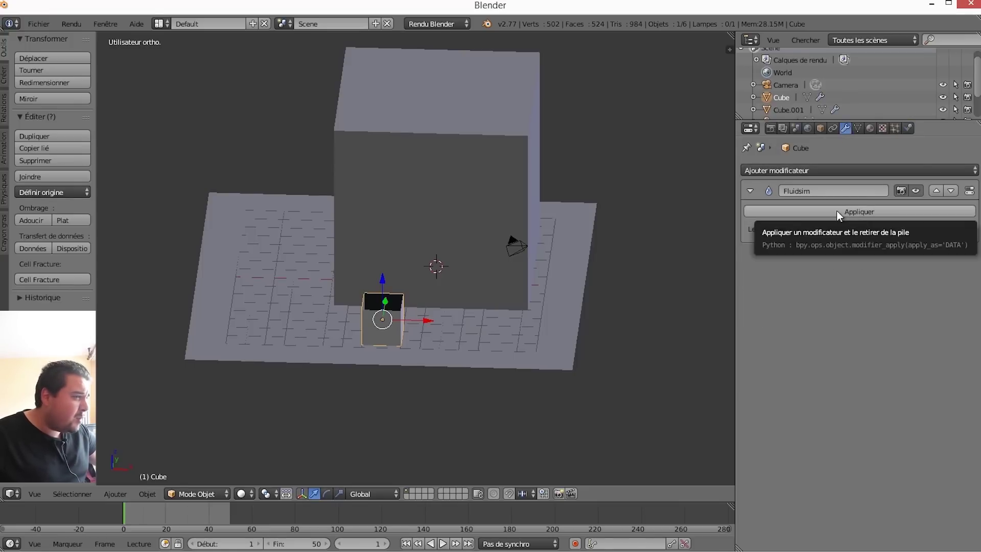
{"action": "left_click", "coordinate": [835, 170]}
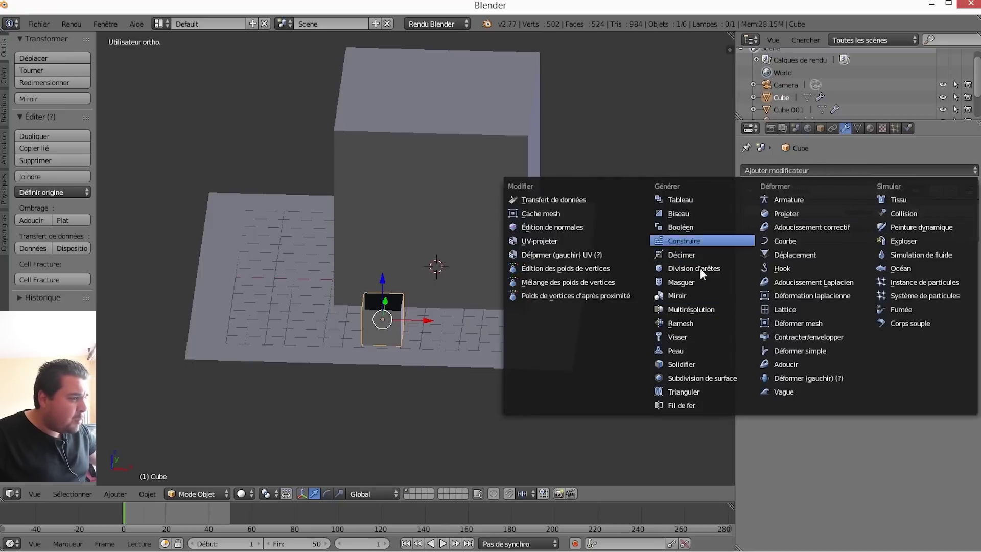
{"action": "left_click", "coordinate": [687, 364]}
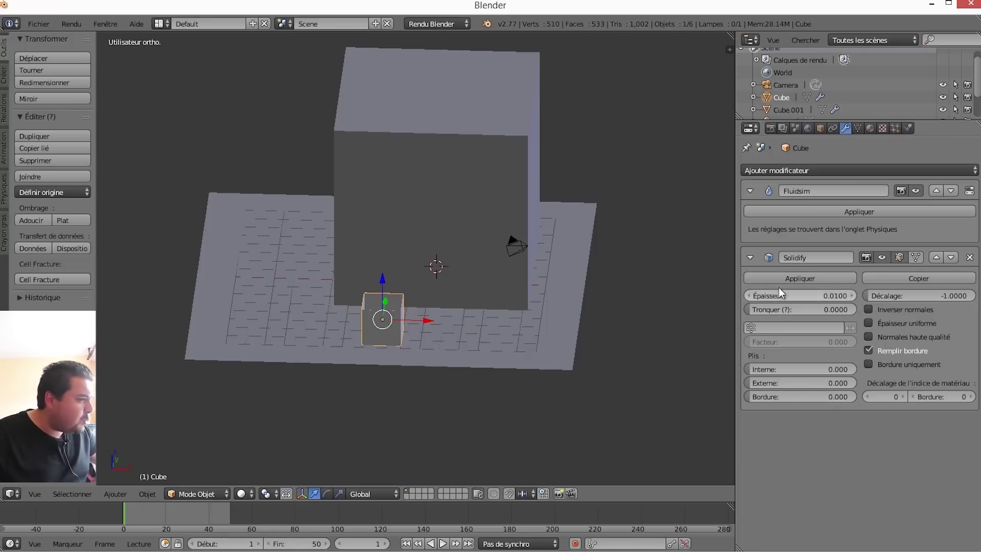
{"action": "left_click", "coordinate": [793, 280]}
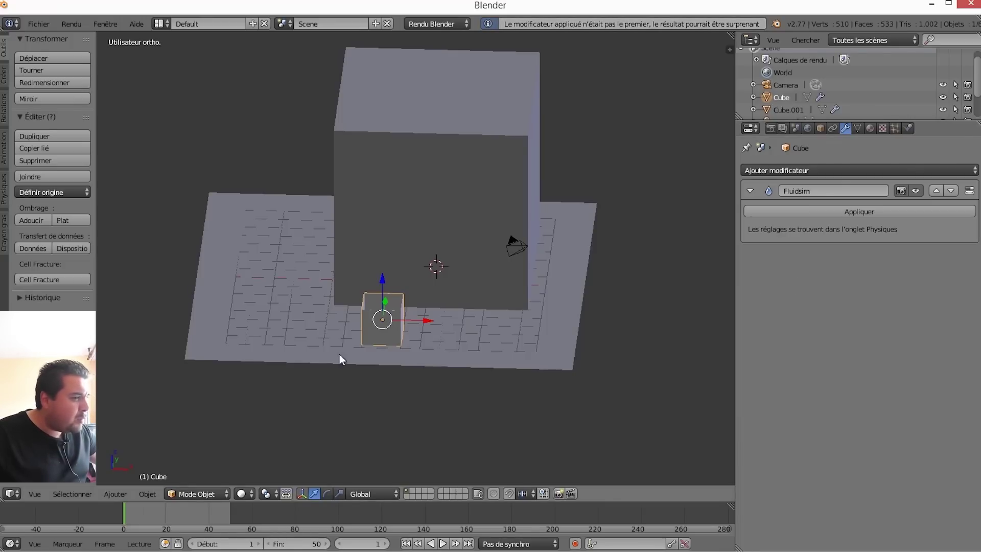
{"action": "mouse_move", "coordinate": [492, 305]}
{"action": "middle_mouse_down"}
{"action": "mouse_move", "coordinate": [452, 346]}
{"action": "mouse_move", "coordinate": [346, 317]}
{"action": "middle_mouse_up"}
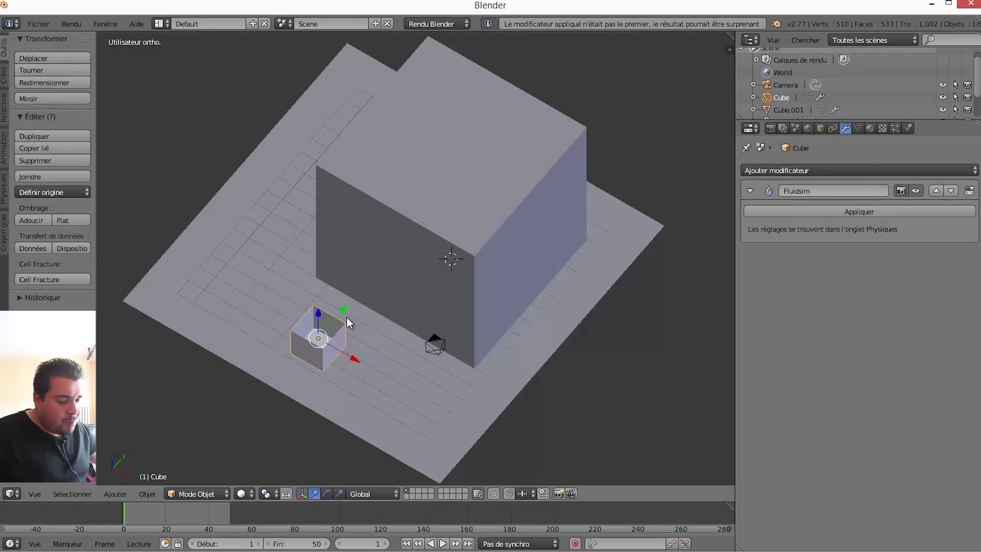
Switch to wireframe and nudge the small cube along Y toward the box centre
{"action": "key", "text": "z"}
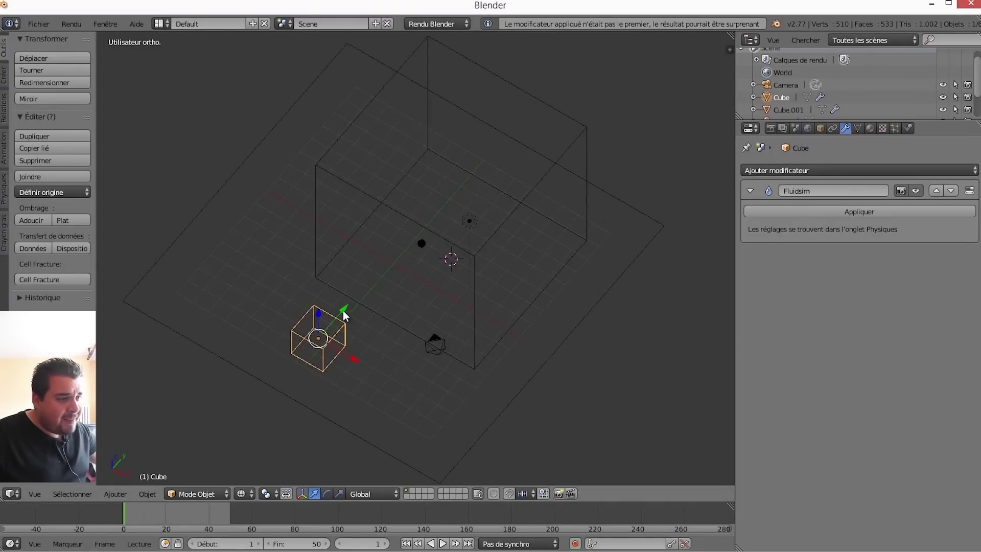
{"action": "left_click_drag", "start_coordinate": [343, 311], "coordinate": [429, 241]}
{"action": "mouse_move", "coordinate": [429, 241]}
{"action": "middle_mouse_down"}
{"action": "mouse_move", "coordinate": [386, 293]}
{"action": "mouse_move", "coordinate": [432, 264]}
{"action": "middle_mouse_up"}
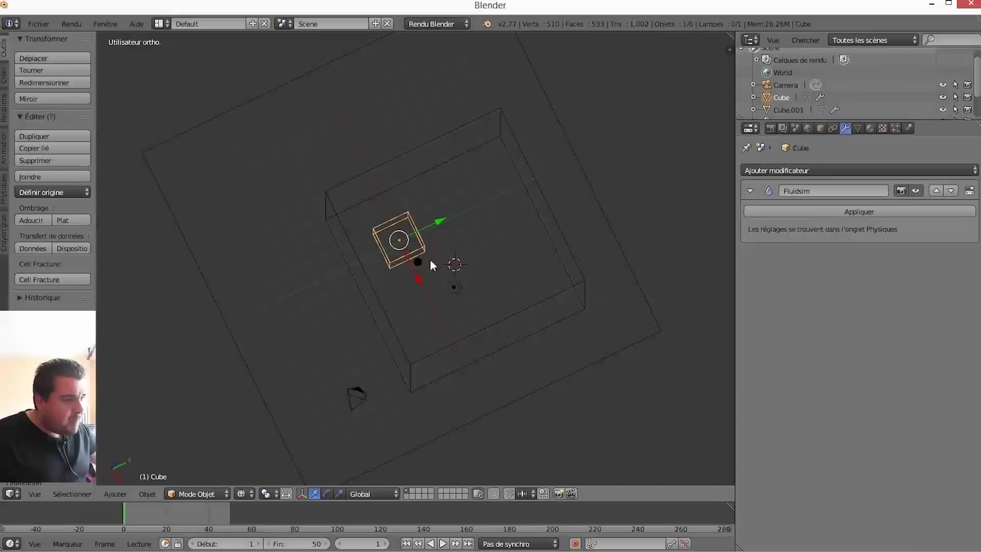
{"action": "left_click_drag", "start_coordinate": [437, 224], "coordinate": [444, 219]}
Select the large domain box Cube.001 from a front-facing view
{"action": "mouse_move", "coordinate": [428, 326]}
{"action": "middle_mouse_down"}
{"action": "mouse_move", "coordinate": [505, 281]}
{"action": "mouse_move", "coordinate": [616, 174]}
{"action": "middle_mouse_up"}
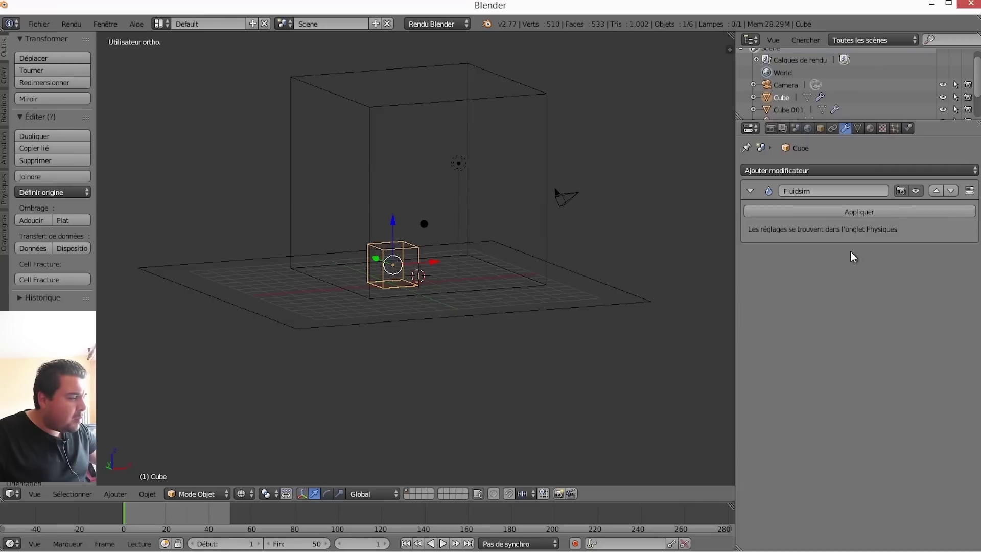
{"action": "mouse_move", "coordinate": [633, 255]}
{"action": "middle_mouse_down"}
{"action": "mouse_move", "coordinate": [590, 275]}
{"action": "mouse_move", "coordinate": [589, 263]}
{"action": "middle_mouse_up"}
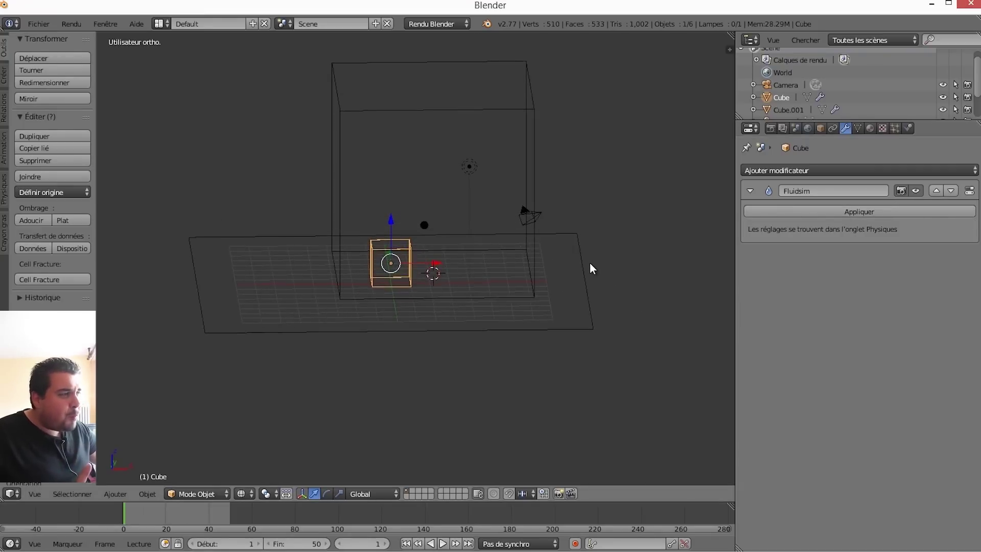
{"action": "right_click", "coordinate": [533, 141]}
{"action": "middle_click_drag", "start_coordinate": [575, 305], "coordinate": [575, 291]}
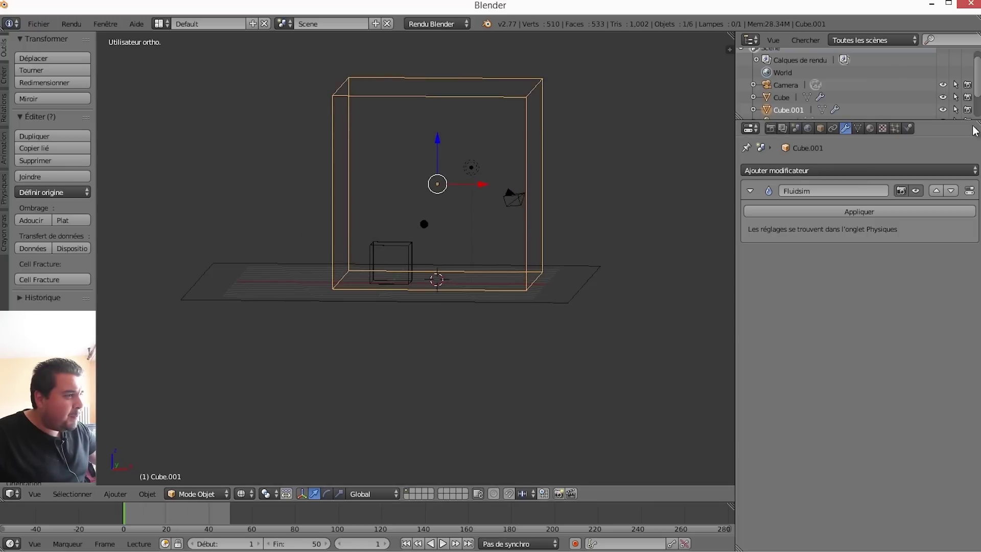
Bake the fluid simulation from Cube.001's Physics domain panel
{"action": "left_click", "coordinate": [910, 128]}
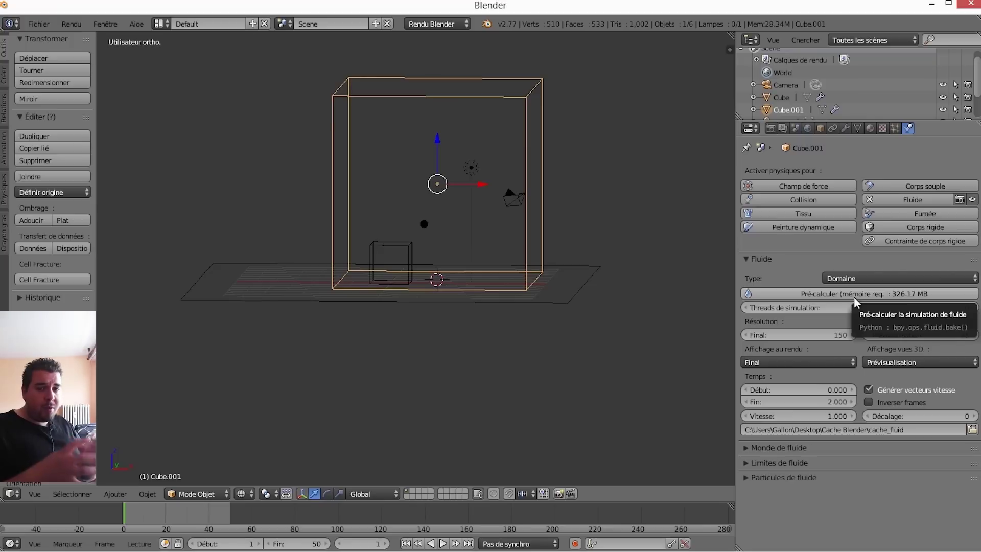
{"action": "left_click", "coordinate": [855, 297]}
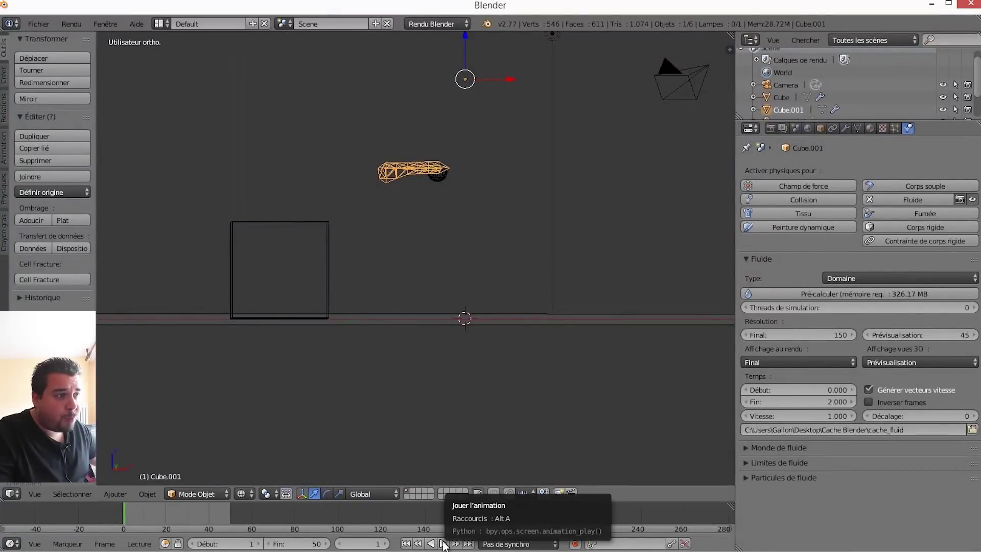
Play the baked fluid to frame 38, rewind to frame 1, and smooth-shade the fluid
{"action": "left_click", "coordinate": [444, 544]}
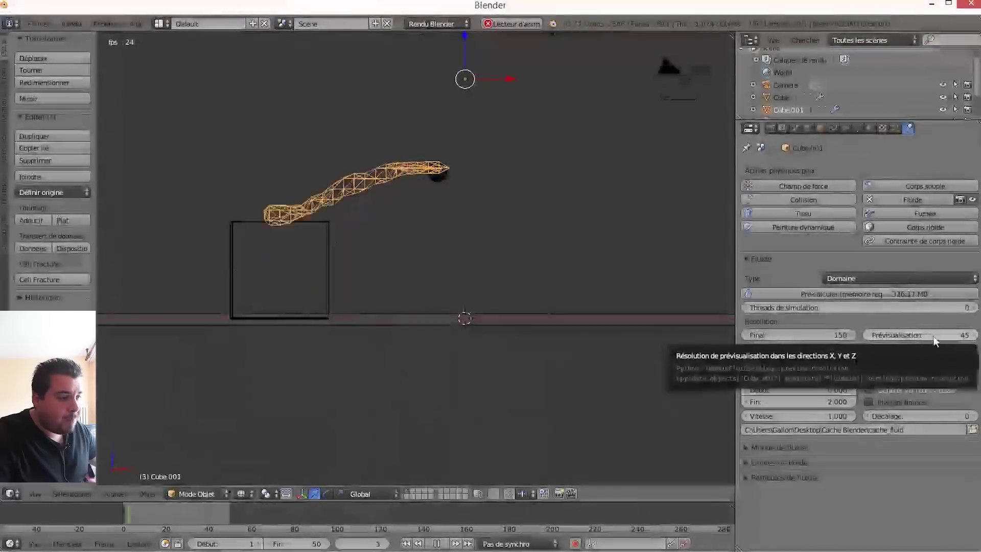
{"action": "left_click", "coordinate": [438, 544]}
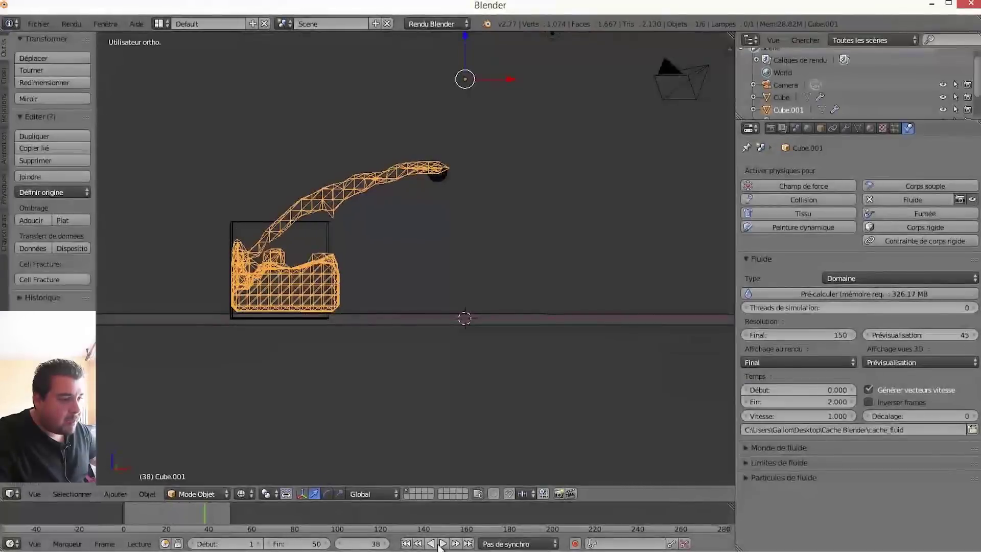
{"action": "left_click", "coordinate": [407, 544]}
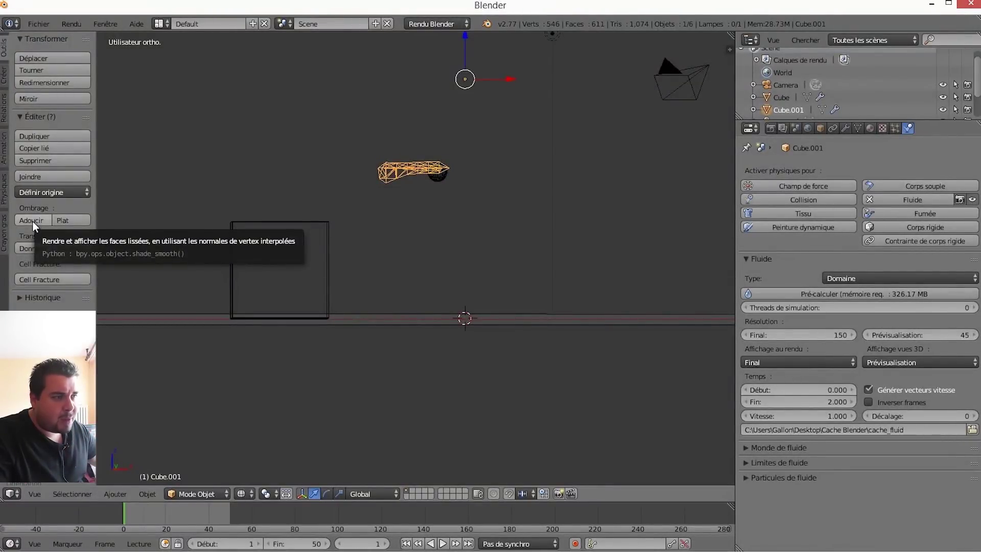
{"action": "left_click", "coordinate": [33, 221]}
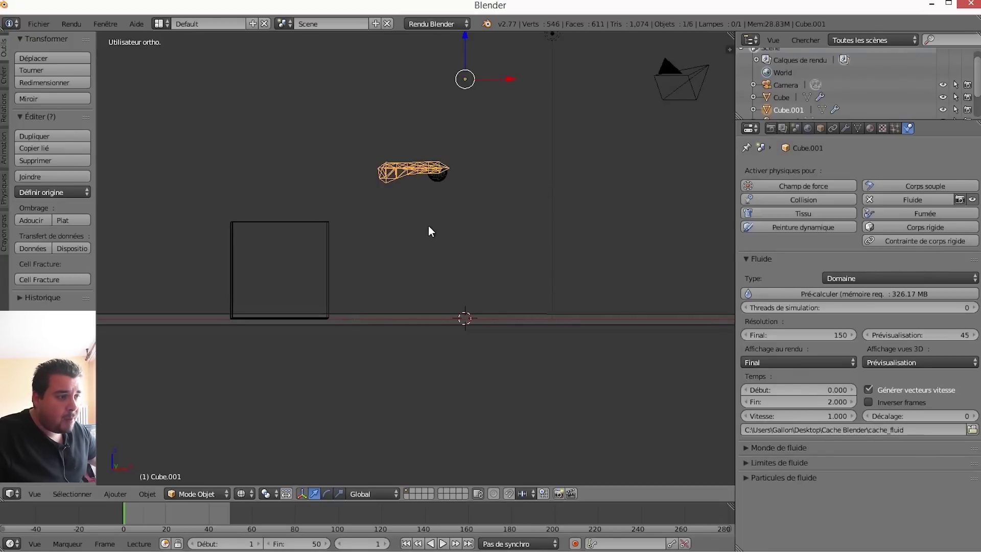
{"action": "middle_click_drag", "start_coordinate": [409, 221], "coordinate": [409, 285]}
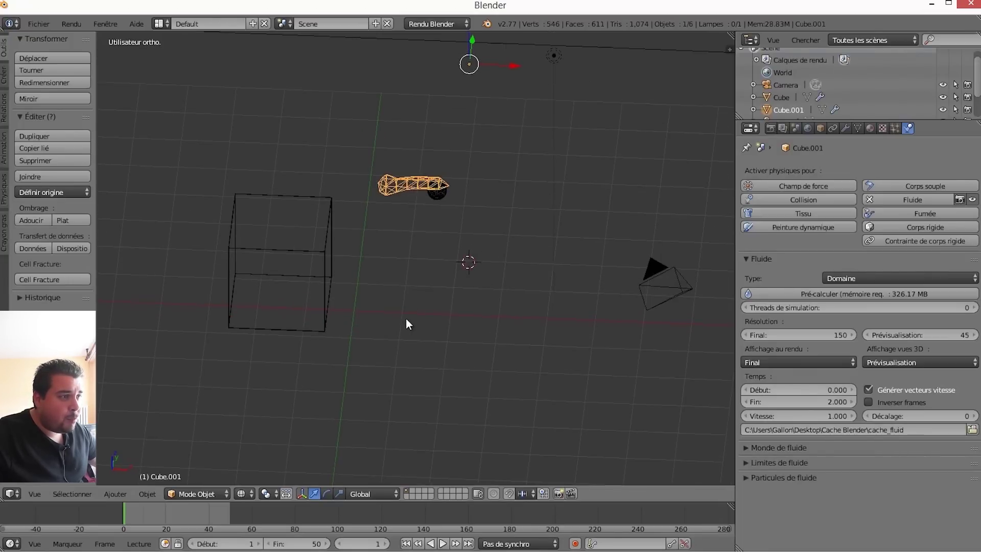
In solid shading, select the ground plane and create its new material Material.001
{"action": "scroll", "coordinate": [412, 361], "scroll_direction": "down", "scroll_amount": 2}
{"action": "scroll", "coordinate": [425, 335], "scroll_direction": "down", "scroll_amount": 2}
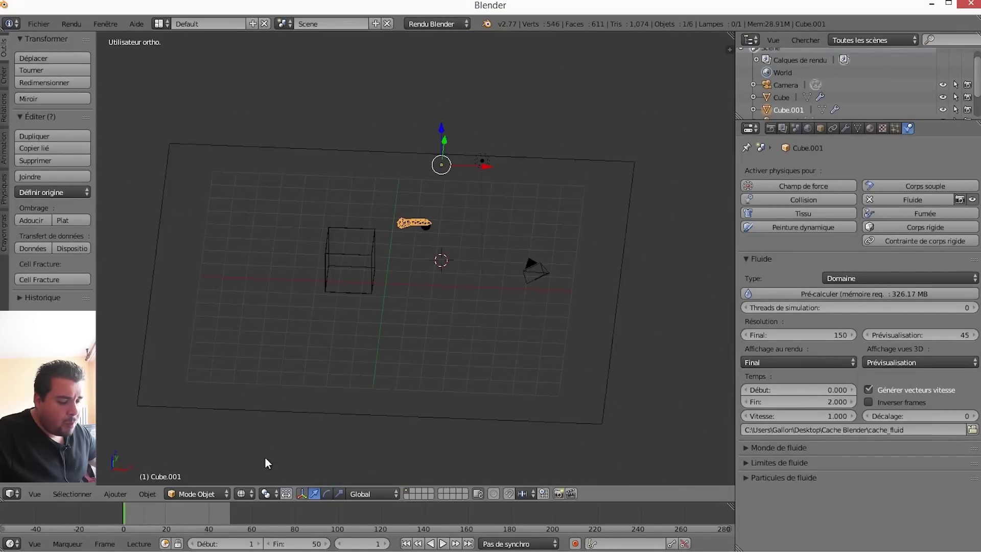
{"action": "key", "text": "z"}
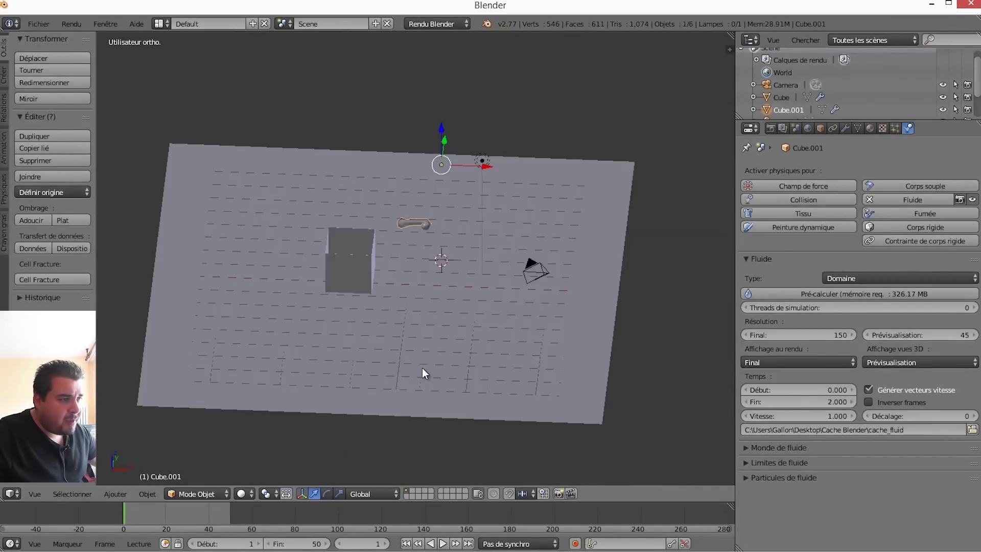
{"action": "right_click", "coordinate": [425, 348]}
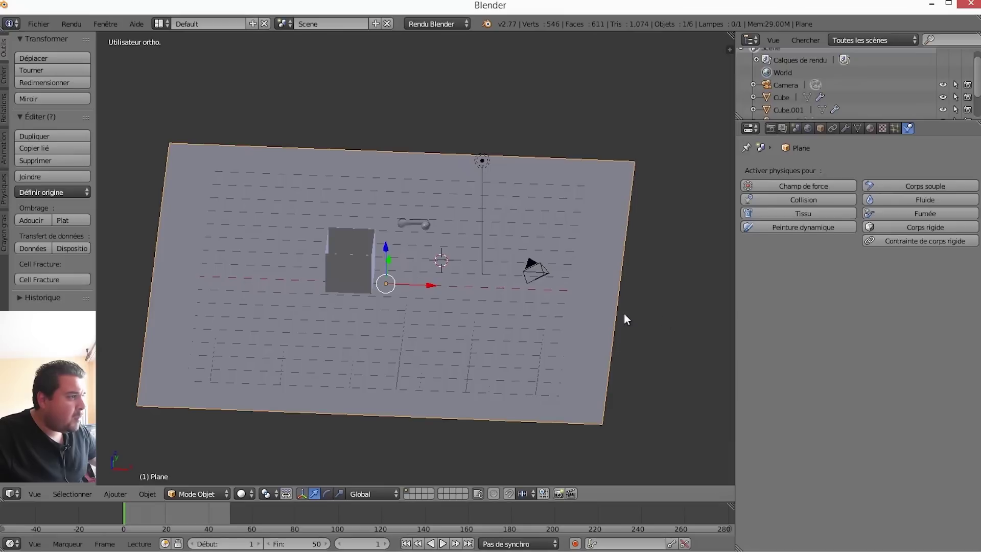
{"action": "left_click", "coordinate": [872, 128]}
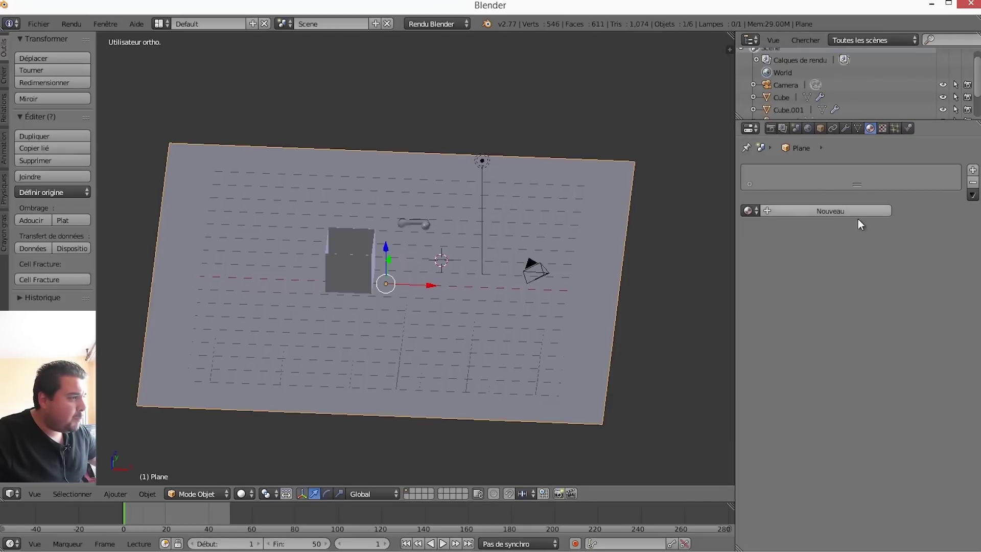
{"action": "left_click", "coordinate": [833, 211]}
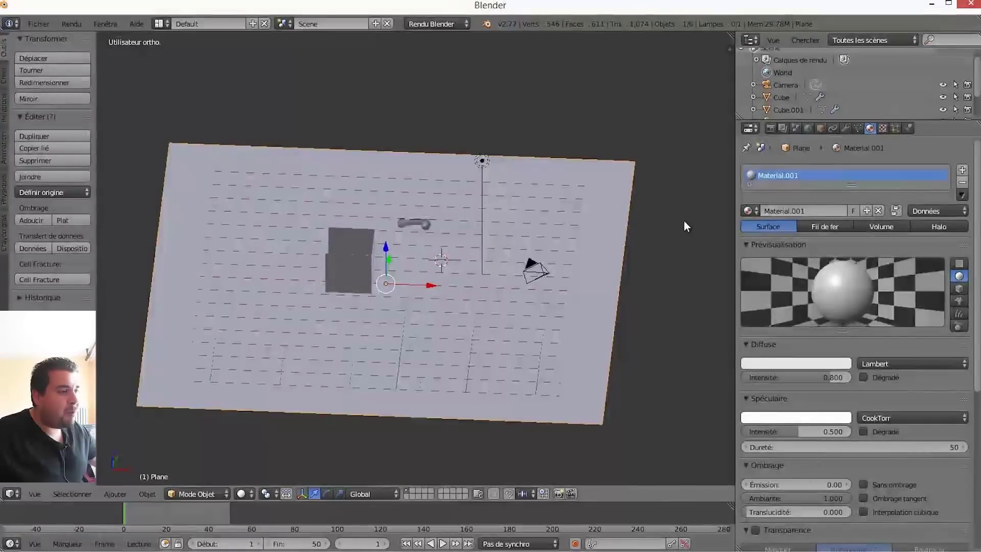
{"action": "mouse_move", "coordinate": [685, 227]}
{"action": "middle_mouse_down"}
{"action": "mouse_move", "coordinate": [678, 192]}
{"action": "mouse_move", "coordinate": [695, 206]}
{"action": "mouse_move", "coordinate": [668, 207]}
{"action": "middle_mouse_up"}
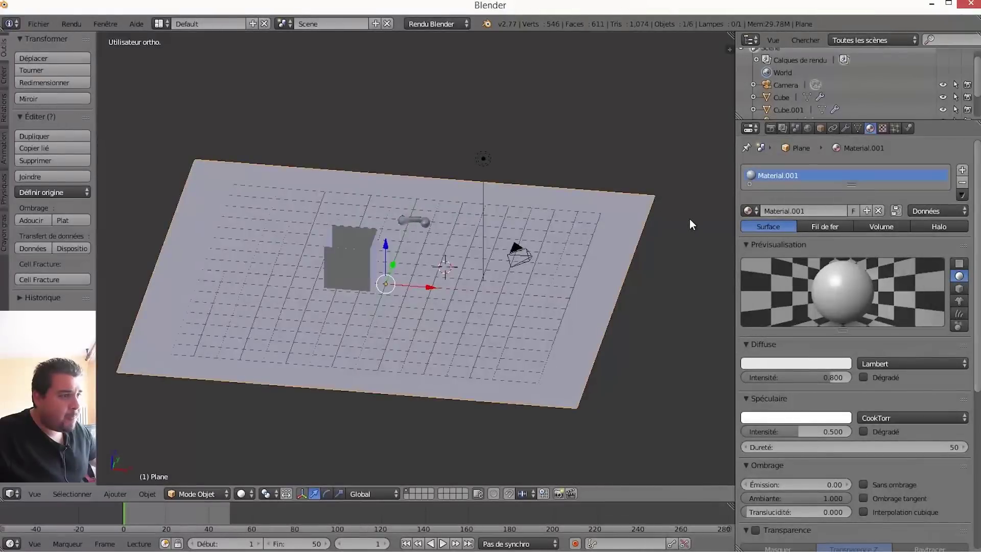
{"action": "mouse_move", "coordinate": [688, 218]}
{"action": "middle_mouse_down"}
{"action": "mouse_move", "coordinate": [715, 222]}
{"action": "mouse_move", "coordinate": [669, 226]}
{"action": "middle_mouse_up"}
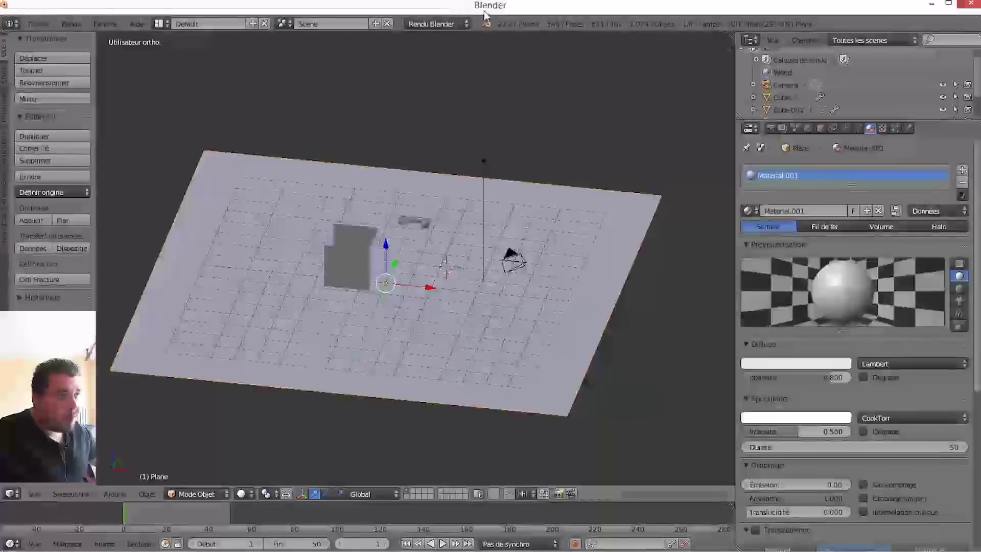
Switch to Cycles, enable nodes on Material.001, and preview in rendered shading
{"action": "left_click", "coordinate": [452, 23]}
{"action": "left_click", "coordinate": [450, 66]}
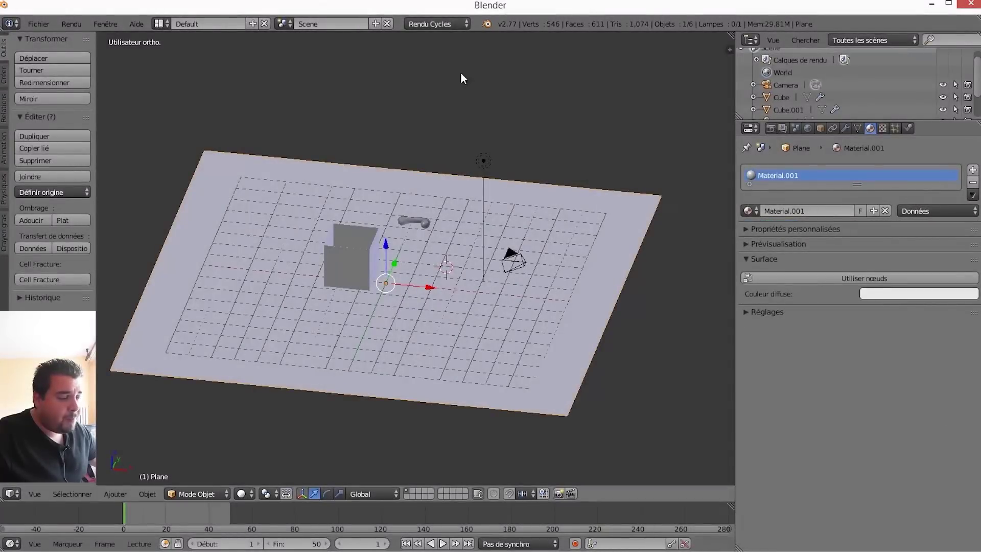
{"action": "middle_click_drag", "start_coordinate": [614, 190], "coordinate": [642, 175]}
{"action": "left_click", "coordinate": [851, 282]}
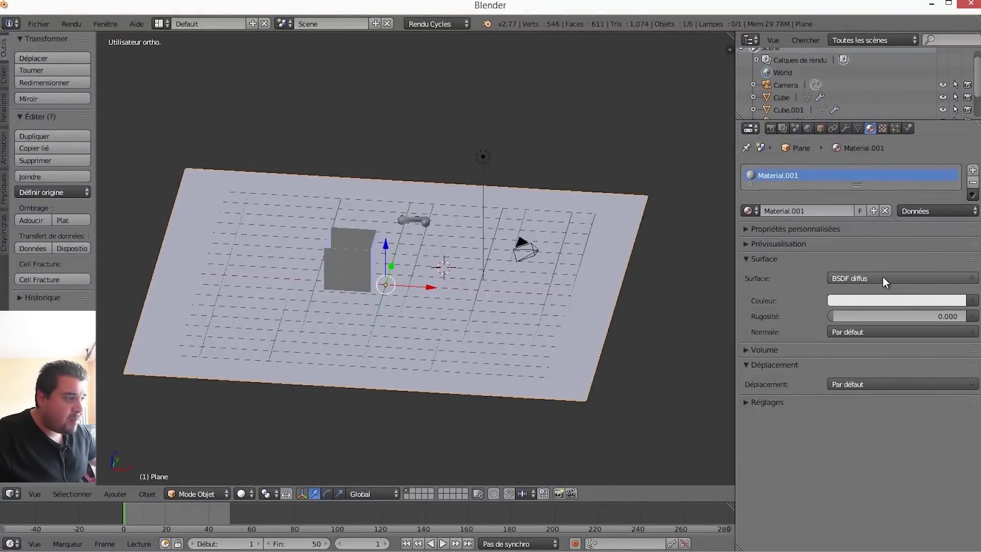
{"action": "key", "text": "shift+z"}
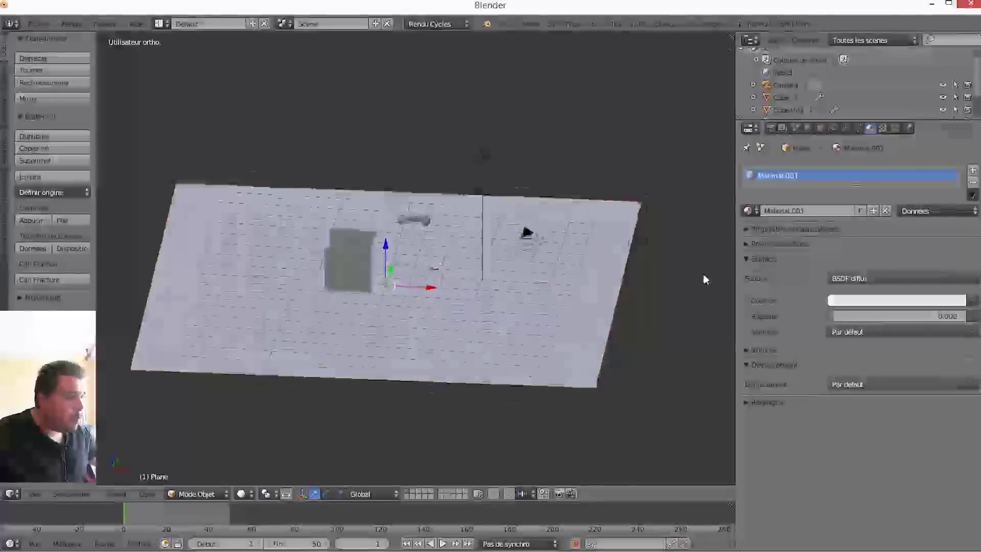
{"action": "mouse_move", "coordinate": [705, 279]}
{"action": "middle_mouse_down"}
{"action": "mouse_move", "coordinate": [711, 258]}
{"action": "mouse_move", "coordinate": [668, 313]}
{"action": "mouse_move", "coordinate": [703, 291]}
{"action": "mouse_move", "coordinate": [700, 299]}
{"action": "middle_mouse_up"}
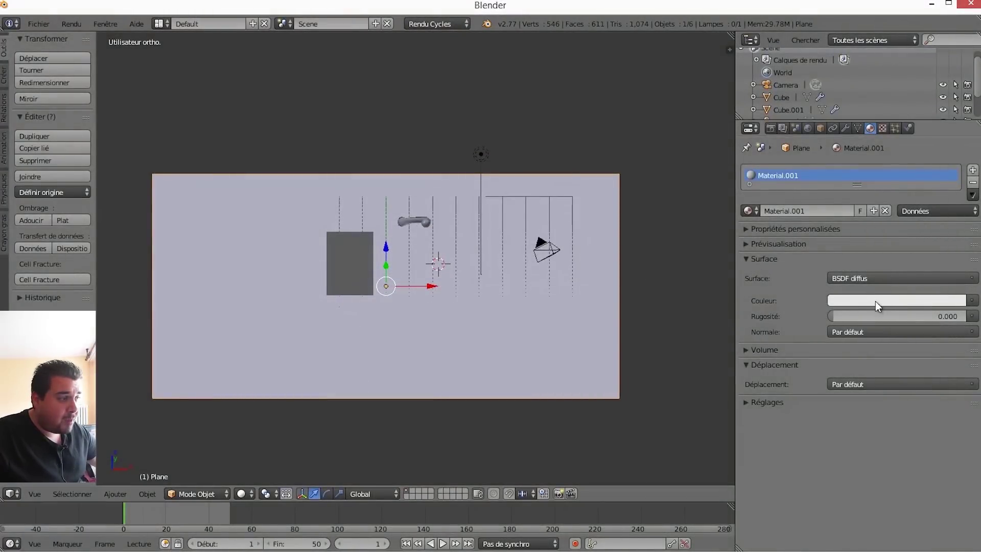
Give the box Cube a Glass BSDF surface
{"action": "right_click", "coordinate": [353, 255]}
{"action": "middle_click_drag", "start_coordinate": [378, 266], "coordinate": [400, 231]}
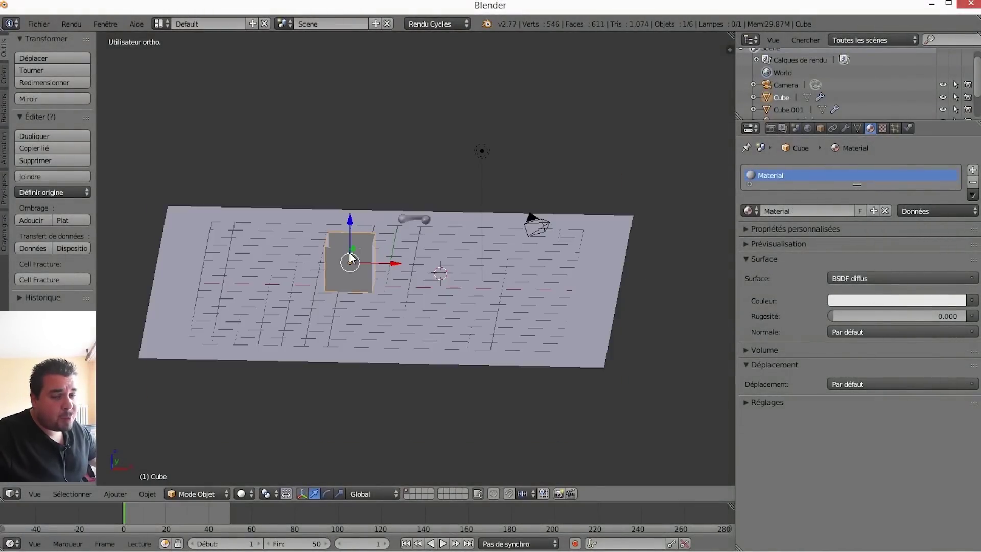
{"action": "left_click", "coordinate": [873, 280]}
{"action": "left_click", "coordinate": [829, 362]}
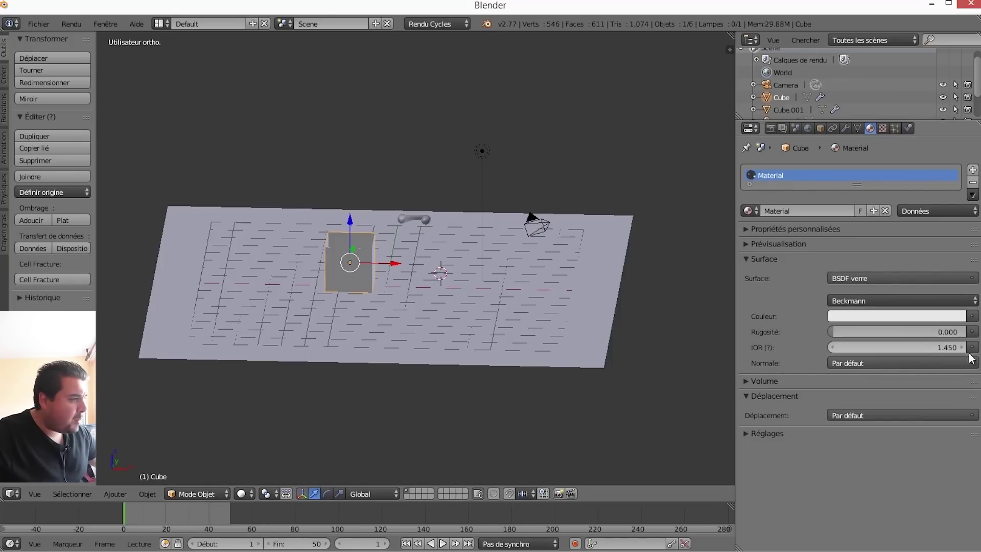
Give the fluid Cube.001 a new Glass BSDF material with IOR 1.33
{"action": "right_click", "coordinate": [410, 219]}
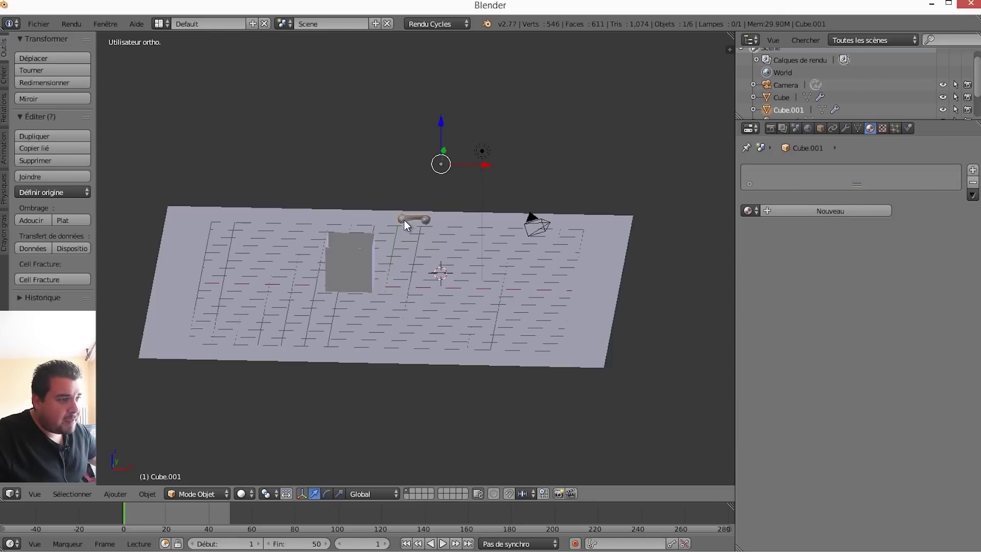
{"action": "left_click", "coordinate": [831, 212]}
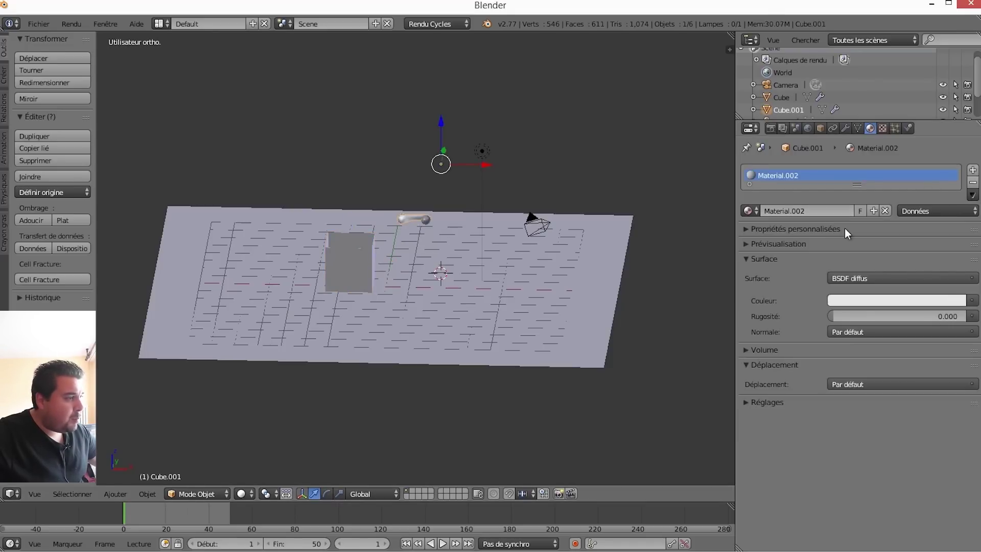
{"action": "left_click", "coordinate": [877, 279]}
{"action": "left_click", "coordinate": [832, 364]}
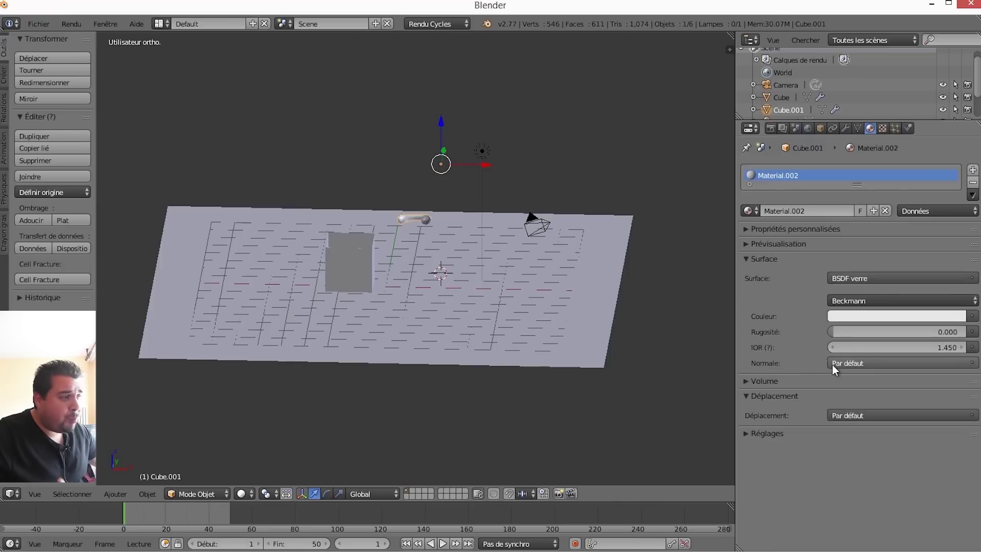
{"action": "left_click", "coordinate": [940, 350]}
{"action": "type", "text": "1.33"}
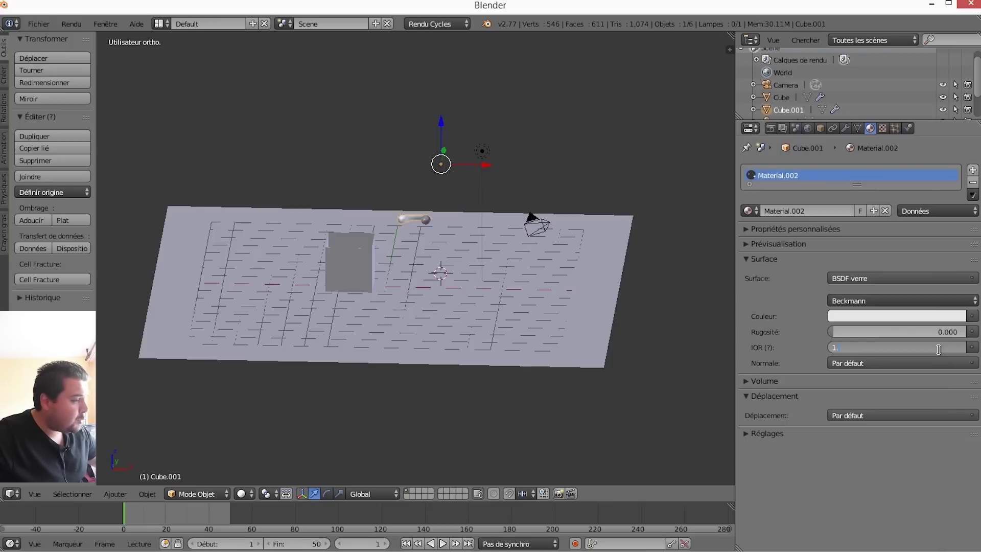
{"action": "key", "text": "Return"}
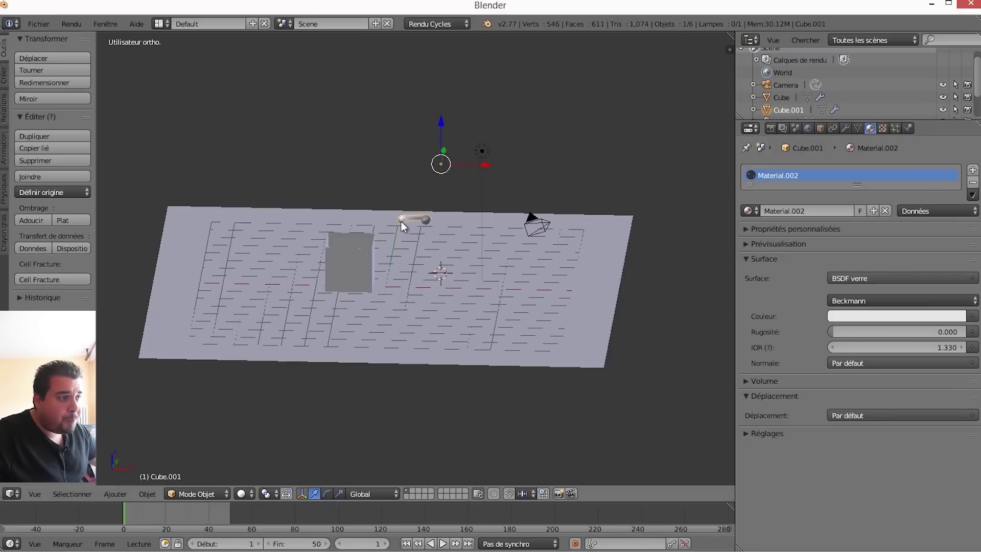
Move the lamp higher above the plane and shift it left along X
{"action": "middle_click_drag", "start_coordinate": [505, 195], "coordinate": [496, 164]}
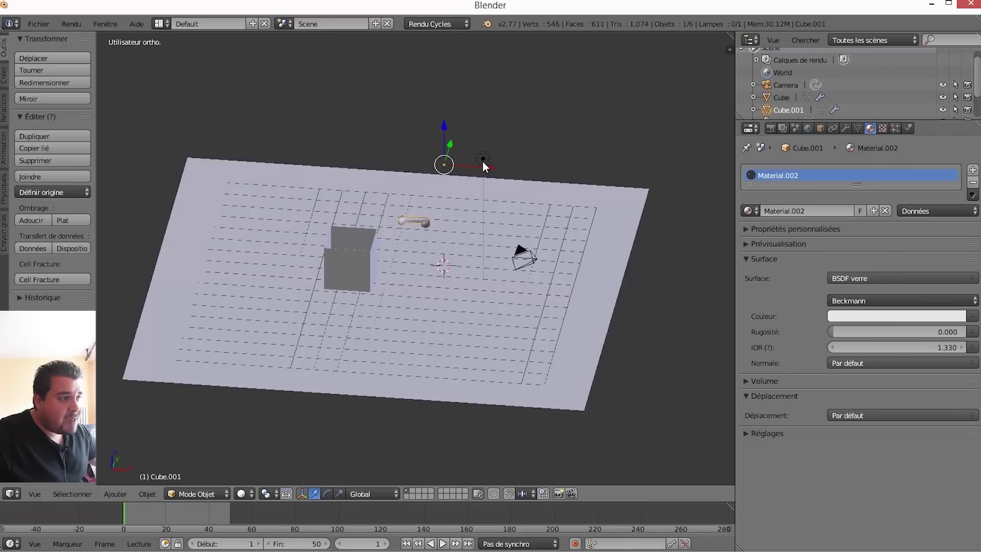
{"action": "right_click", "coordinate": [482, 161]}
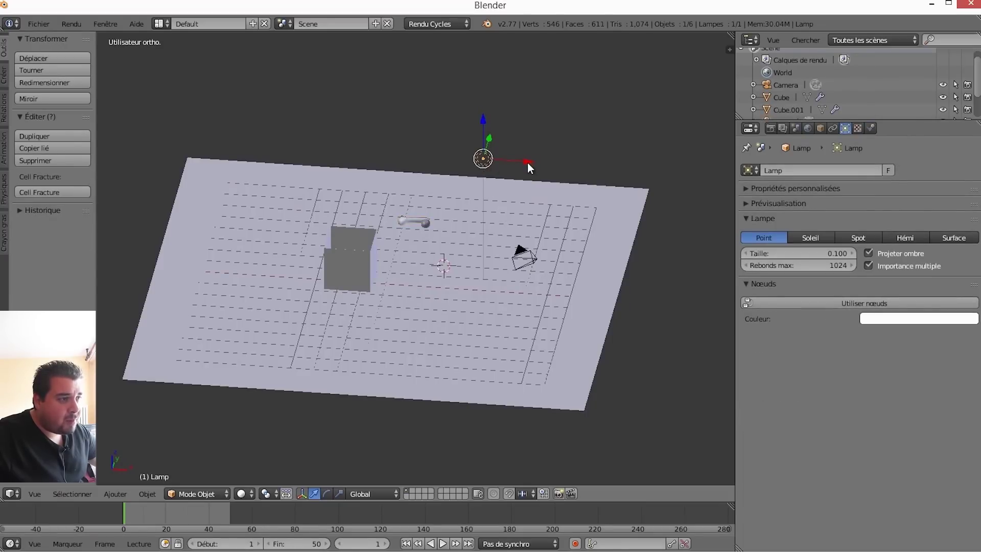
{"action": "left_click_drag", "start_coordinate": [527, 162], "coordinate": [359, 166]}
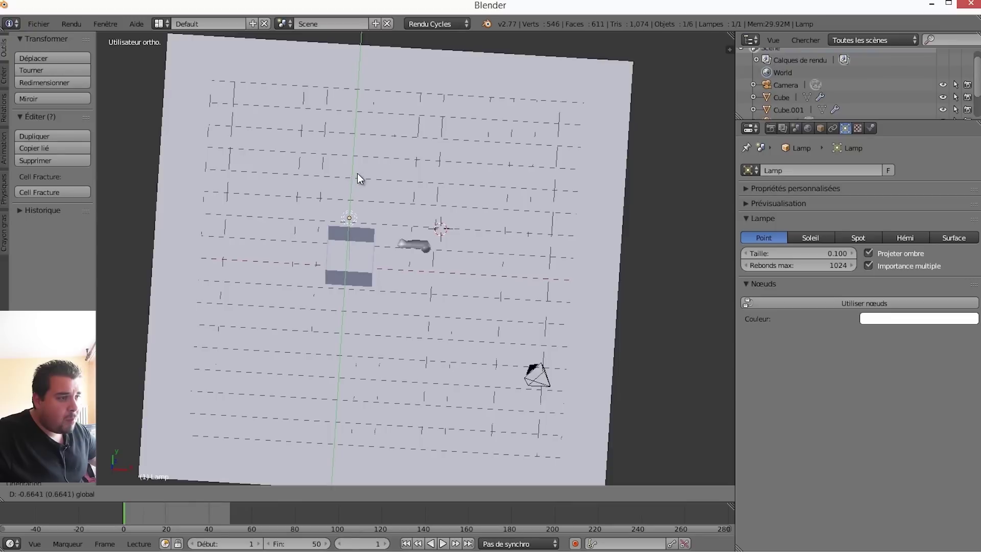
{"action": "left_click_drag", "start_coordinate": [360, 166], "coordinate": [368, 176]}
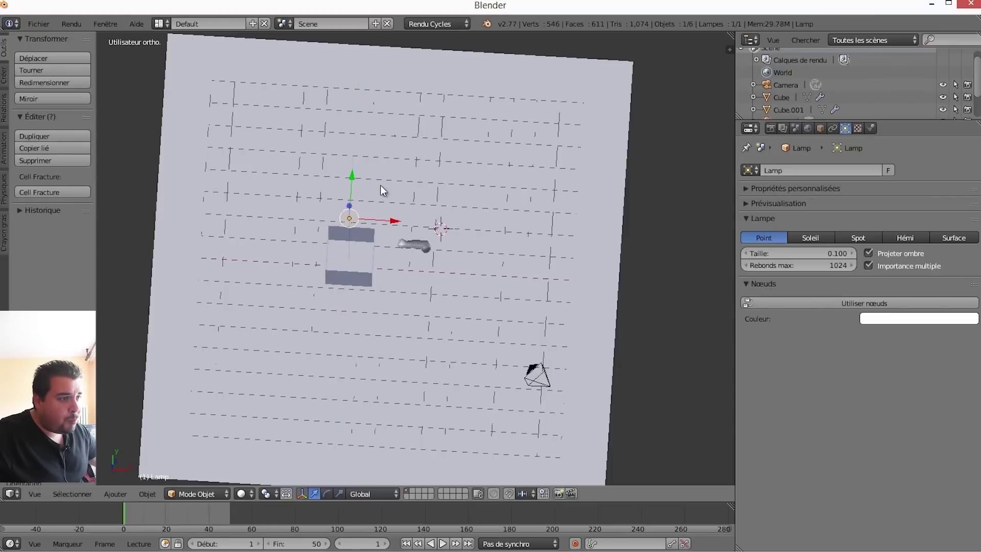
{"action": "mouse_move", "coordinate": [380, 185]}
{"action": "middle_mouse_down"}
{"action": "mouse_move", "coordinate": [477, 204]}
{"action": "mouse_move", "coordinate": [471, 155]}
{"action": "middle_mouse_up"}
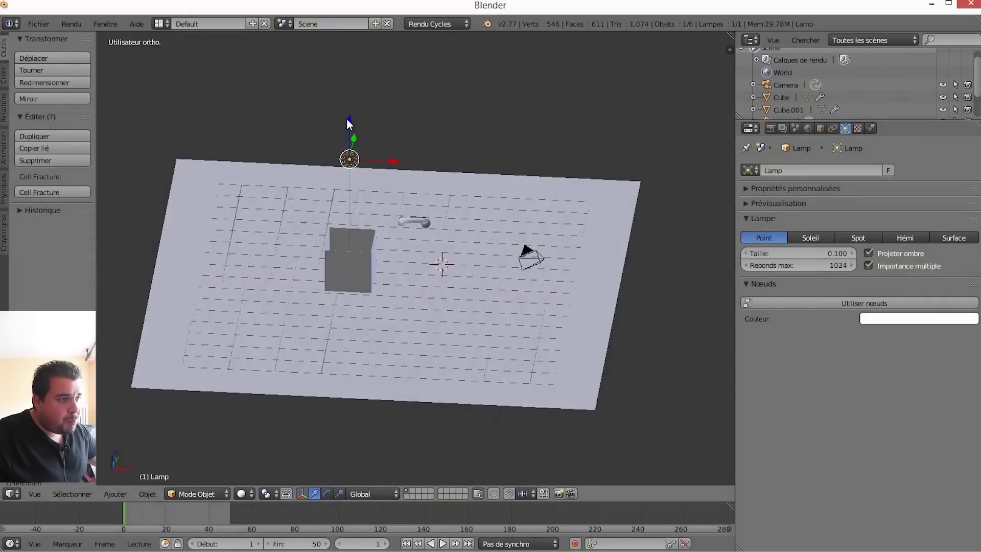
{"action": "left_click_drag", "start_coordinate": [347, 118], "coordinate": [351, 51]}
{"action": "middle_click_drag", "start_coordinate": [403, 136], "coordinate": [429, 99]}
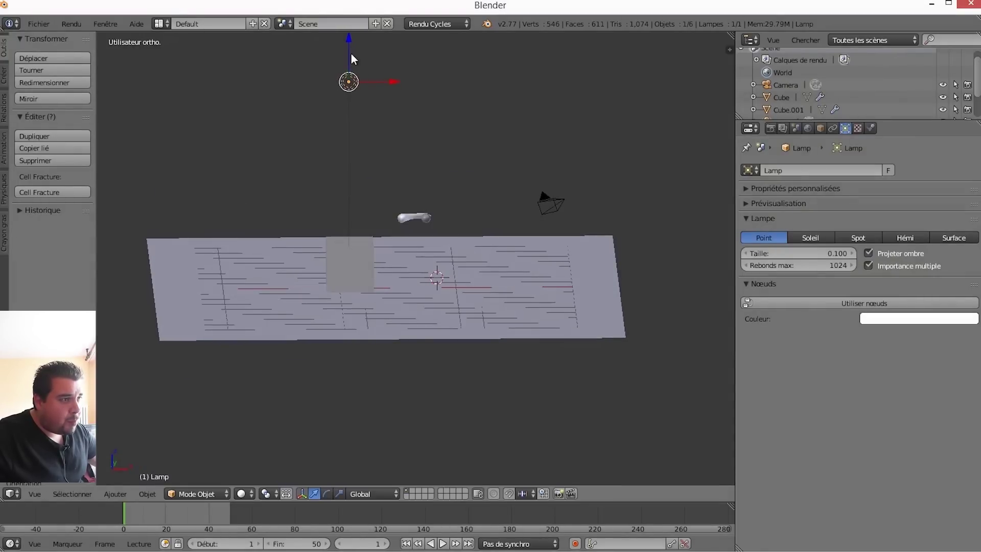
{"action": "mouse_move", "coordinate": [351, 53]}
{"action": "left_mouse_down"}
{"action": "mouse_move", "coordinate": [347, 41]}
{"action": "mouse_move", "coordinate": [351, 504]}
{"action": "left_mouse_up"}
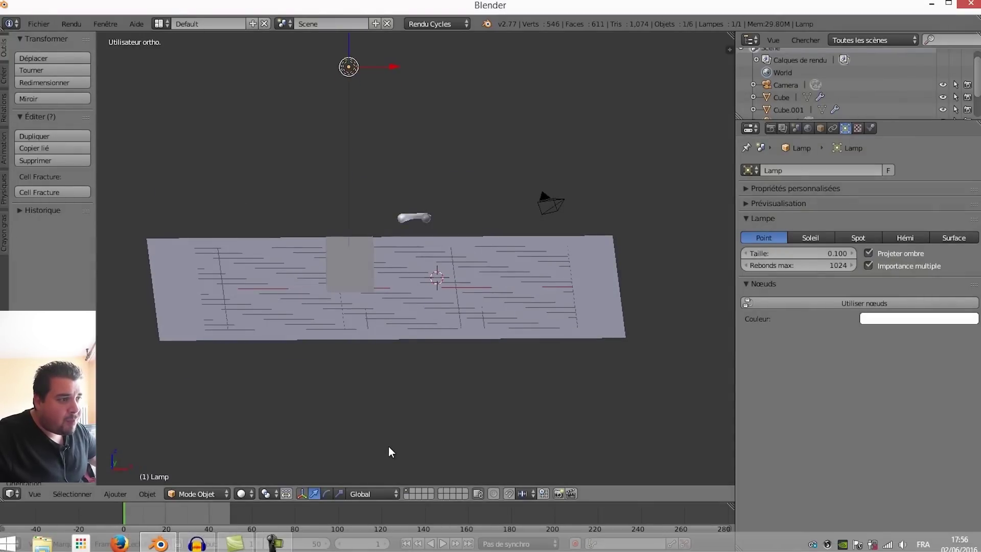
{"action": "mouse_move", "coordinate": [390, 452]}
{"action": "middle_mouse_down"}
{"action": "mouse_move", "coordinate": [424, 311]}
{"action": "mouse_move", "coordinate": [412, 275]}
{"action": "middle_mouse_up"}
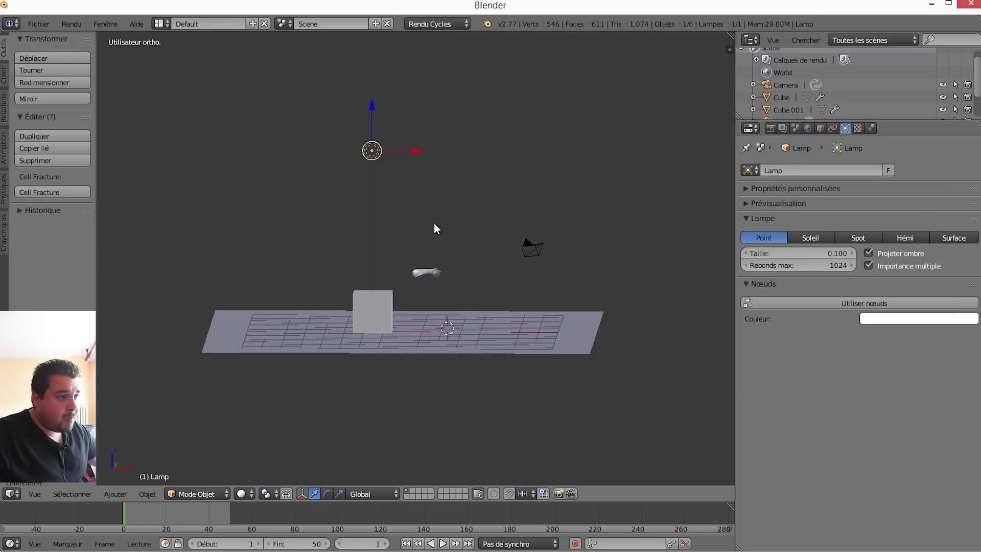
{"action": "left_click_drag", "start_coordinate": [417, 151], "coordinate": [351, 154]}
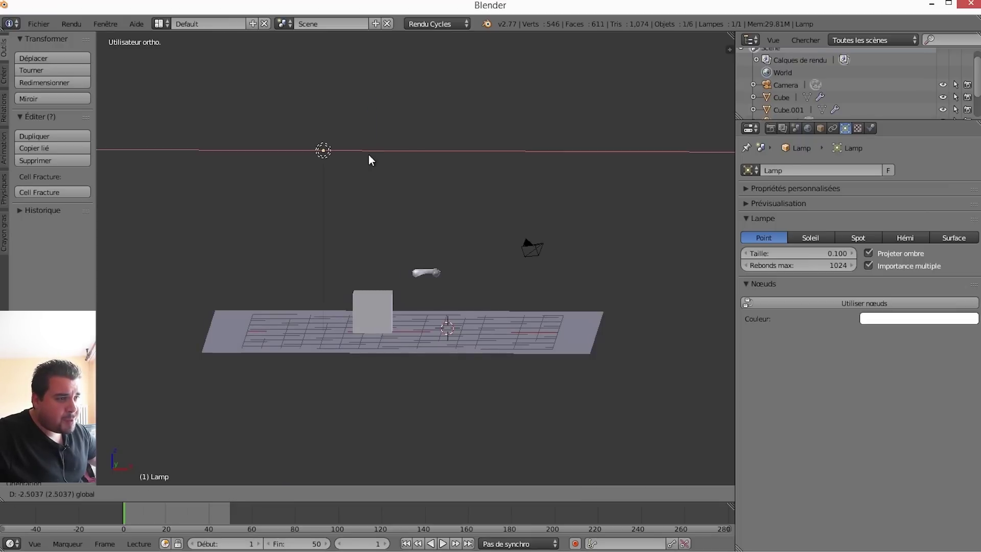
{"action": "left_click", "coordinate": [351, 153]}
{"action": "middle_click_drag", "start_coordinate": [397, 228], "coordinate": [408, 259]}
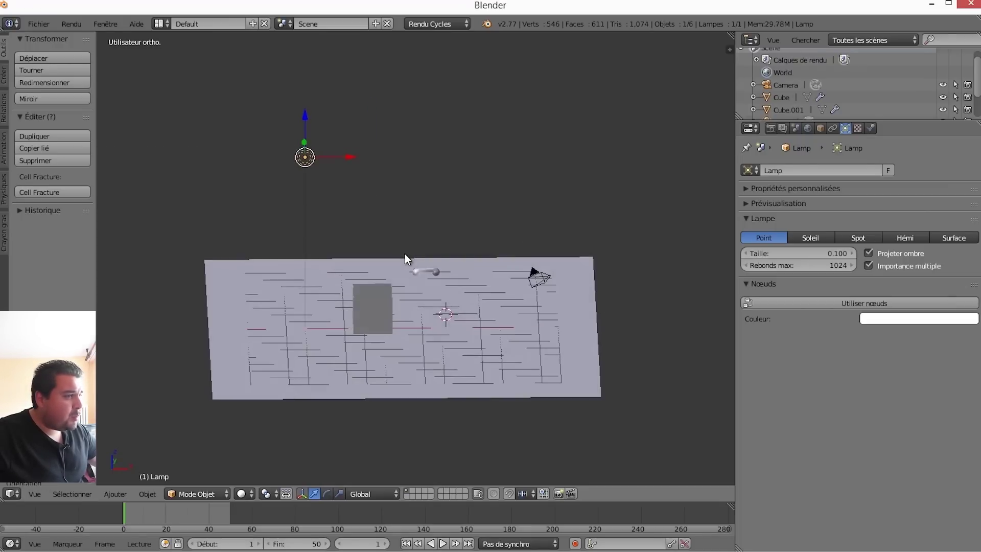
Enable nodes on the lamp and set its size to 0.3 and strength to 3000
{"action": "left_click", "coordinate": [838, 300]}
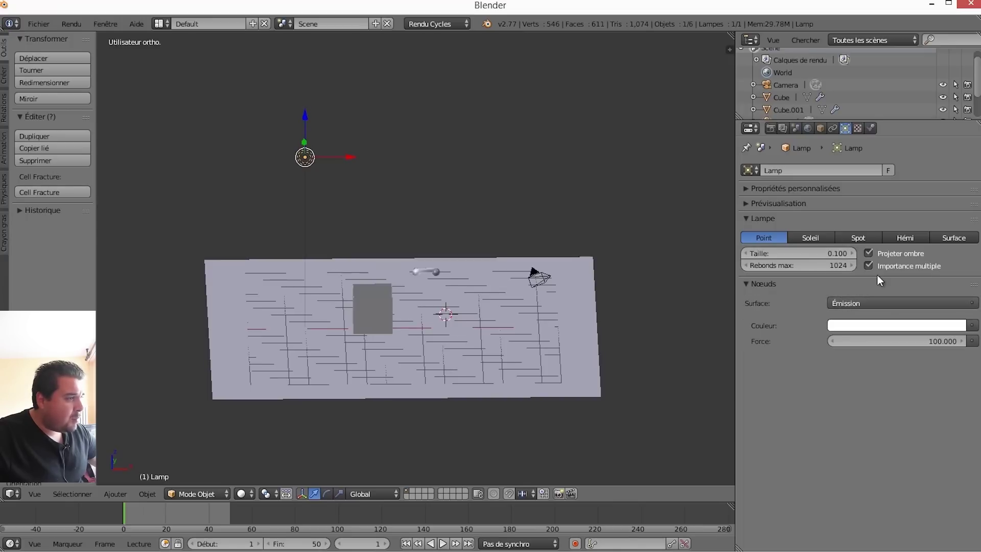
{"action": "left_click", "coordinate": [830, 253]}
{"action": "type", "text": "0.3"}
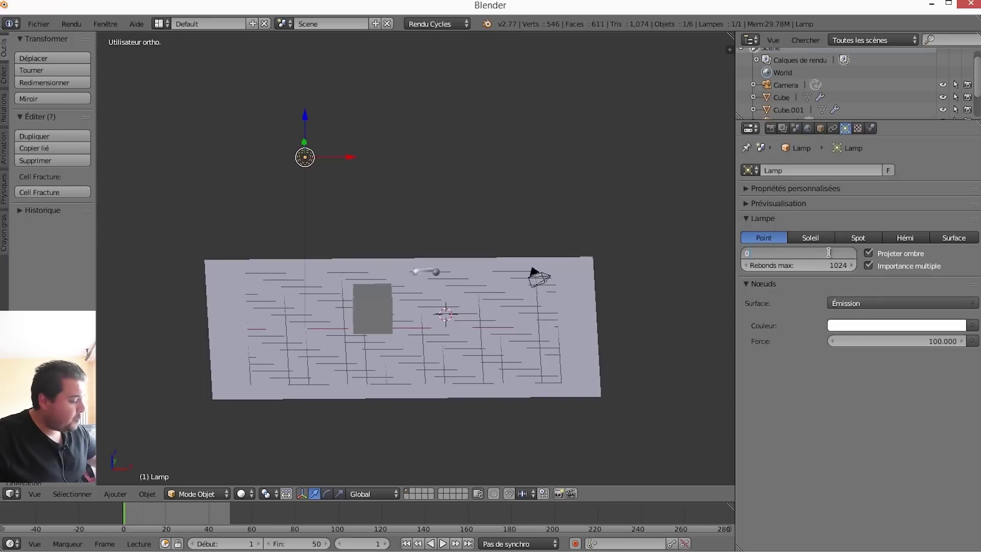
{"action": "key", "text": "Return"}
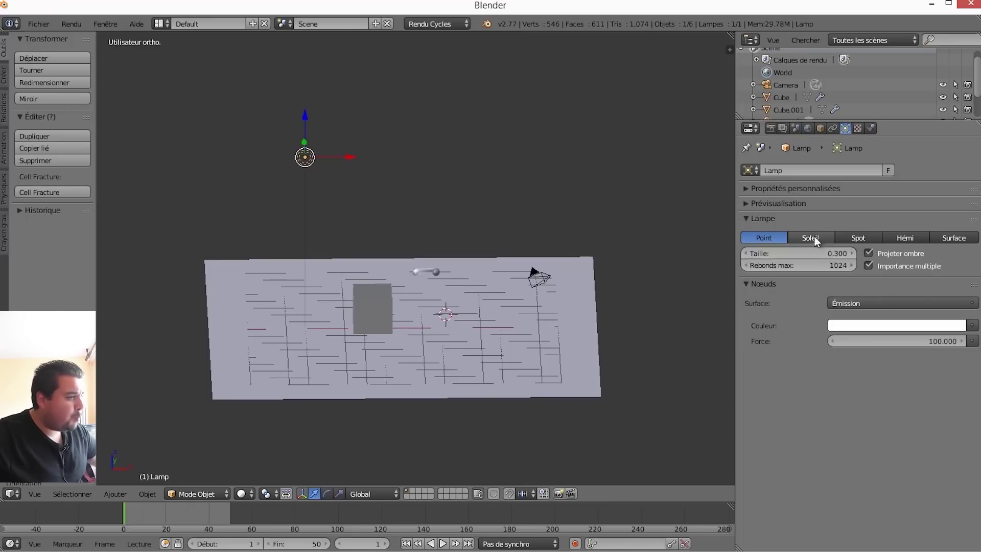
{"action": "left_click", "coordinate": [927, 342]}
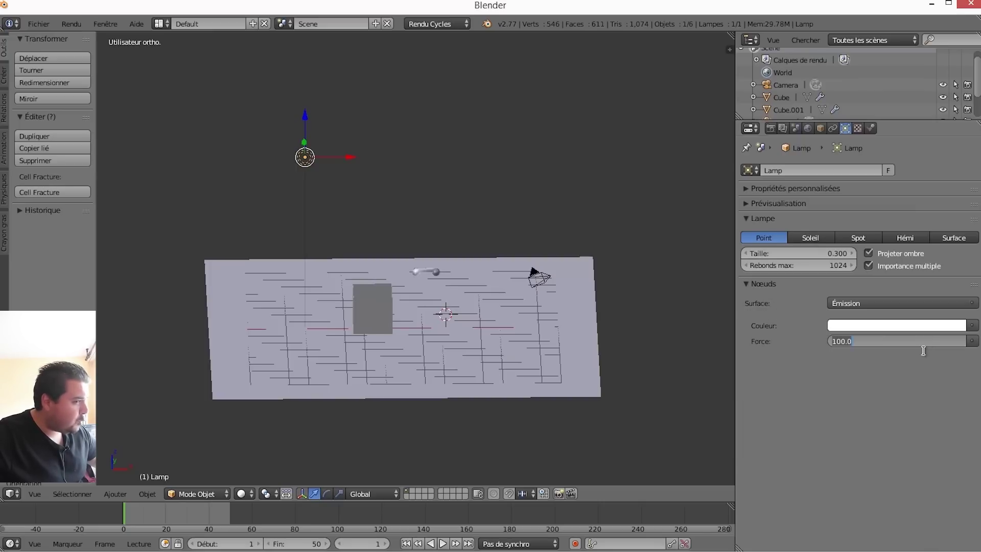
{"action": "type", "text": "3000"}
{"action": "key", "text": "Return"}
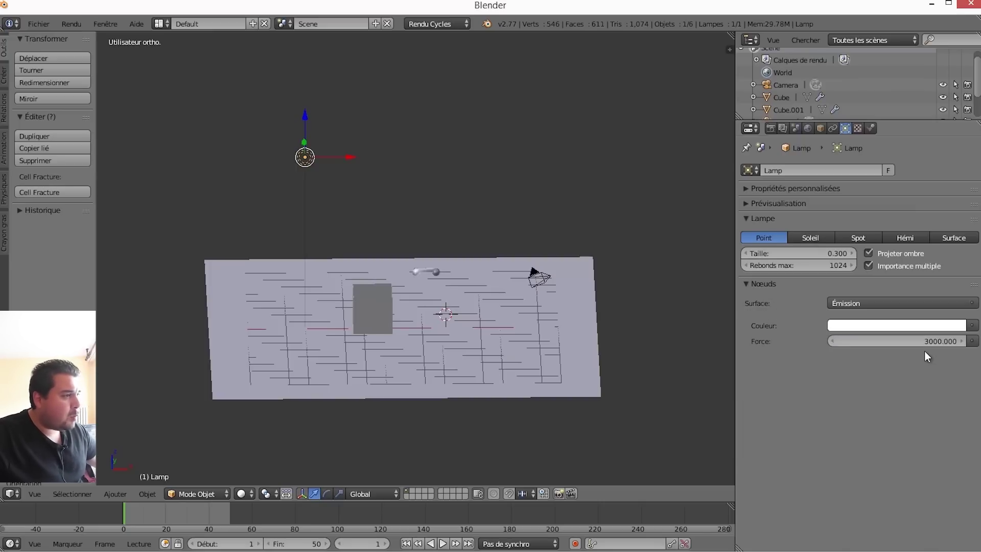
{"action": "mouse_move", "coordinate": [462, 298]}
{"action": "middle_mouse_down"}
{"action": "mouse_move", "coordinate": [438, 277]}
{"action": "mouse_move", "coordinate": [428, 232]}
{"action": "middle_mouse_up"}
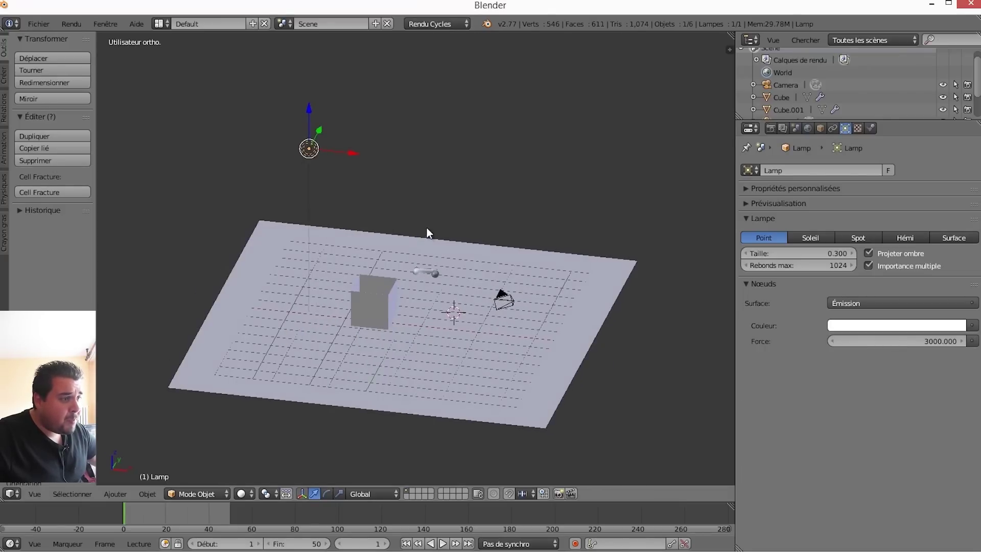
Select the camera and switch to camera view (Numpad 0) framing the box and plane
{"action": "right_click", "coordinate": [506, 302]}
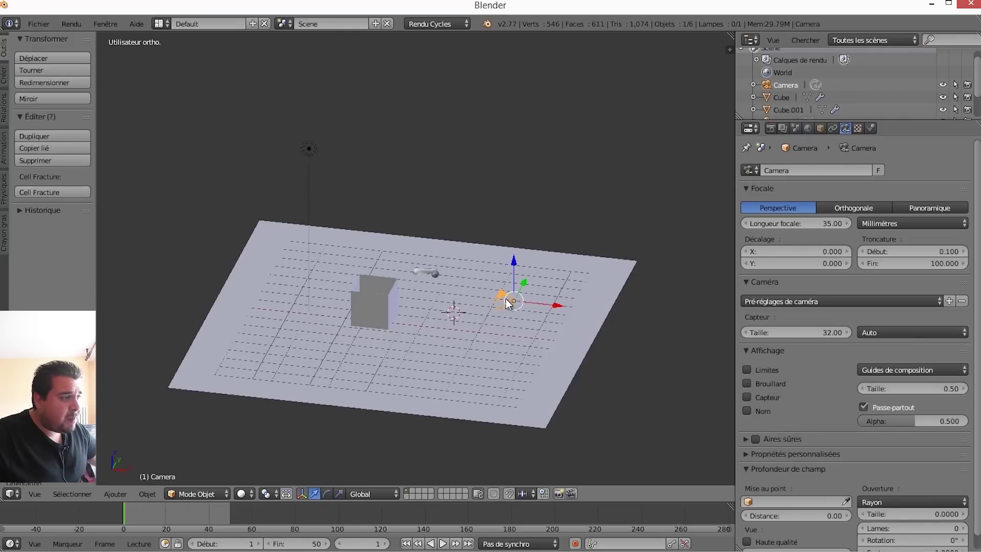
{"action": "mouse_move", "coordinate": [453, 293]}
{"action": "middle_mouse_down"}
{"action": "mouse_move", "coordinate": [428, 287]}
{"action": "mouse_move", "coordinate": [439, 273]}
{"action": "middle_mouse_up"}
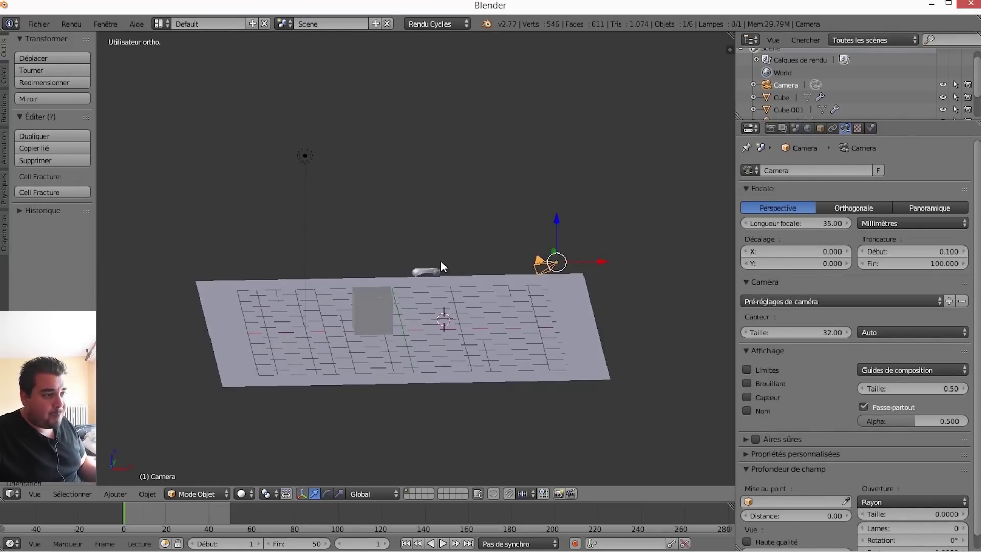
{"action": "key", "text": "KP_0"}
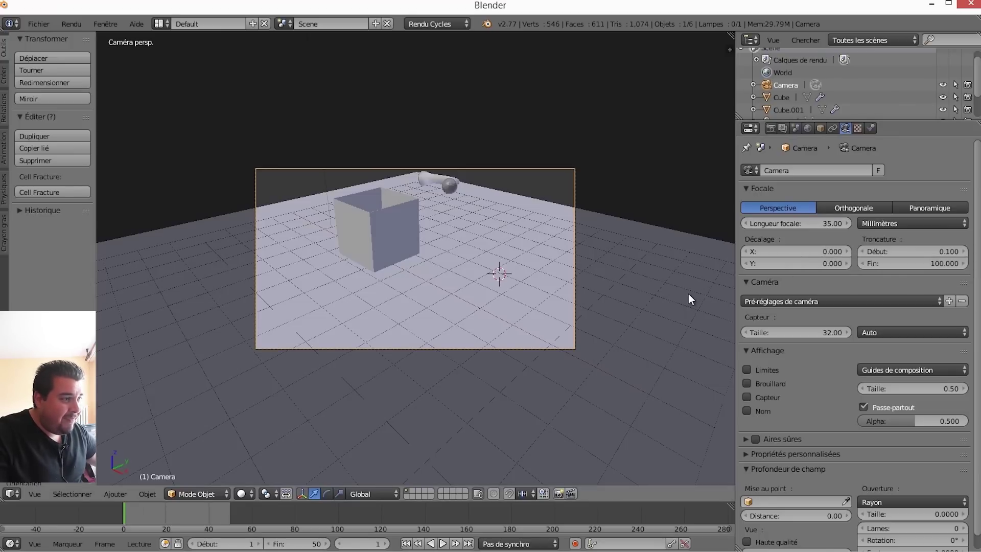
Turn on Lock Camera to View in the view sidebar
{"action": "key", "text": "n"}
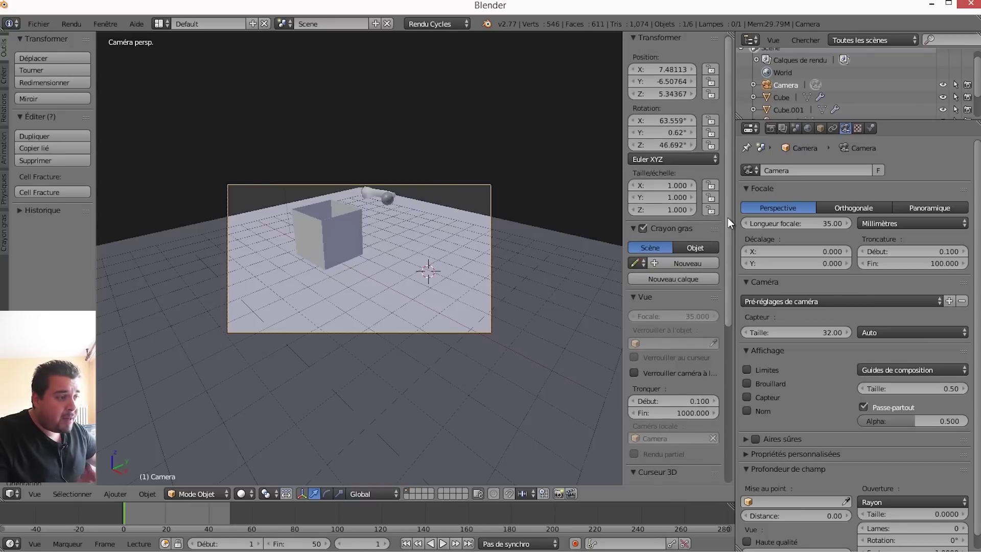
{"action": "mouse_move", "coordinate": [728, 218]}
{"action": "left_mouse_down"}
{"action": "mouse_move", "coordinate": [754, 381]}
{"action": "mouse_move", "coordinate": [771, 294]}
{"action": "left_mouse_up"}
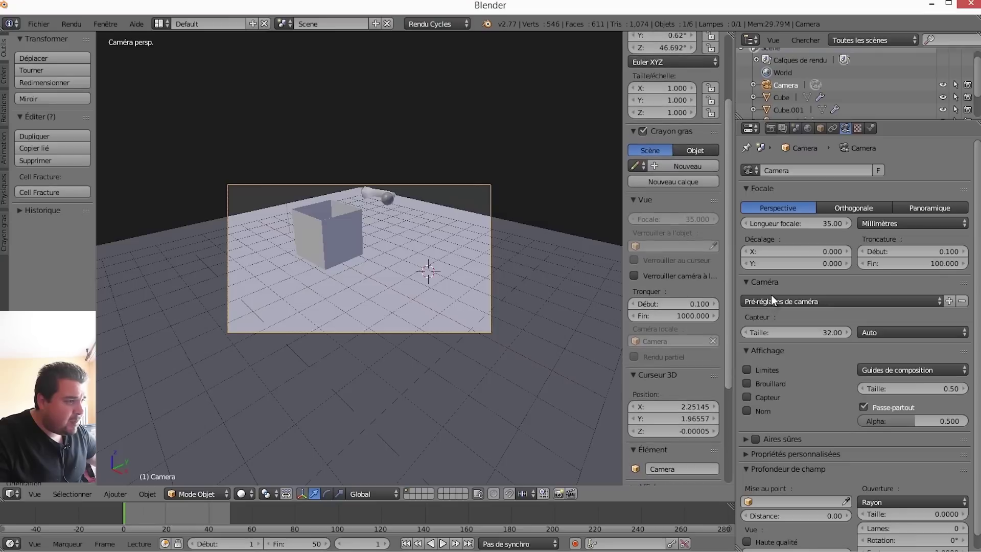
{"action": "left_click", "coordinate": [635, 277]}
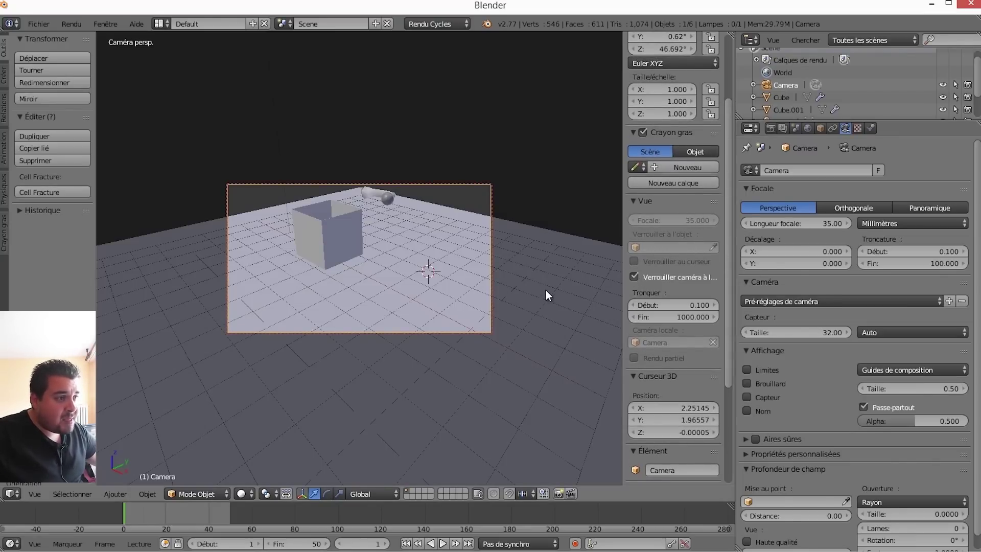
Orbit, zoom and pan the camera to centre the open box, pipe at upper right
{"action": "mouse_move", "coordinate": [545, 289]}
{"action": "middle_mouse_down"}
{"action": "mouse_move", "coordinate": [571, 289]}
{"action": "mouse_move", "coordinate": [496, 288]}
{"action": "mouse_move", "coordinate": [554, 298]}
{"action": "mouse_move", "coordinate": [490, 301]}
{"action": "mouse_move", "coordinate": [550, 299]}
{"action": "mouse_move", "coordinate": [471, 298]}
{"action": "mouse_move", "coordinate": [459, 289]}
{"action": "mouse_move", "coordinate": [467, 321]}
{"action": "mouse_move", "coordinate": [403, 266]}
{"action": "mouse_move", "coordinate": [427, 250]}
{"action": "mouse_move", "coordinate": [349, 256]}
{"action": "mouse_move", "coordinate": [396, 240]}
{"action": "mouse_move", "coordinate": [257, 246]}
{"action": "mouse_move", "coordinate": [337, 260]}
{"action": "mouse_move", "coordinate": [329, 268]}
{"action": "mouse_move", "coordinate": [313, 257]}
{"action": "middle_mouse_up"}
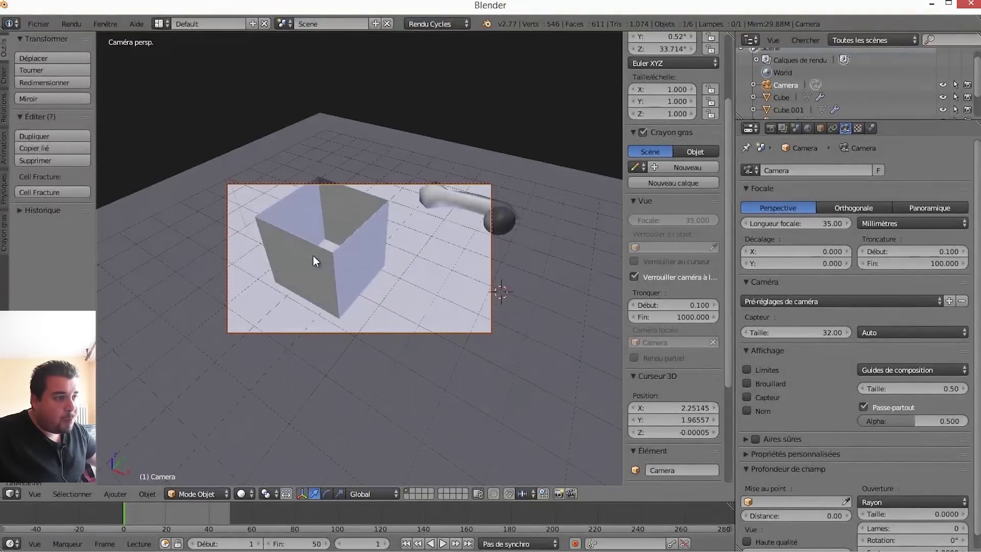
{"action": "scroll", "coordinate": [313, 254], "scroll_direction": "down", "scroll_amount": 2}
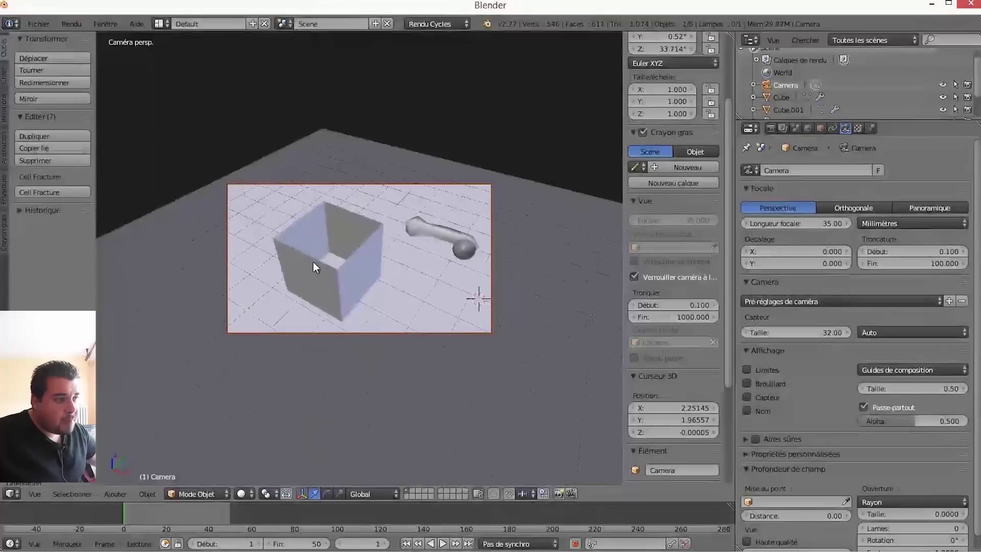
{"action": "scroll", "coordinate": [313, 261], "scroll_direction": "up", "scroll_amount": 1}
{"action": "scroll", "coordinate": [314, 261], "scroll_direction": "up", "scroll_amount": 2}
{"action": "scroll", "coordinate": [315, 262], "scroll_direction": "up", "scroll_amount": 1}
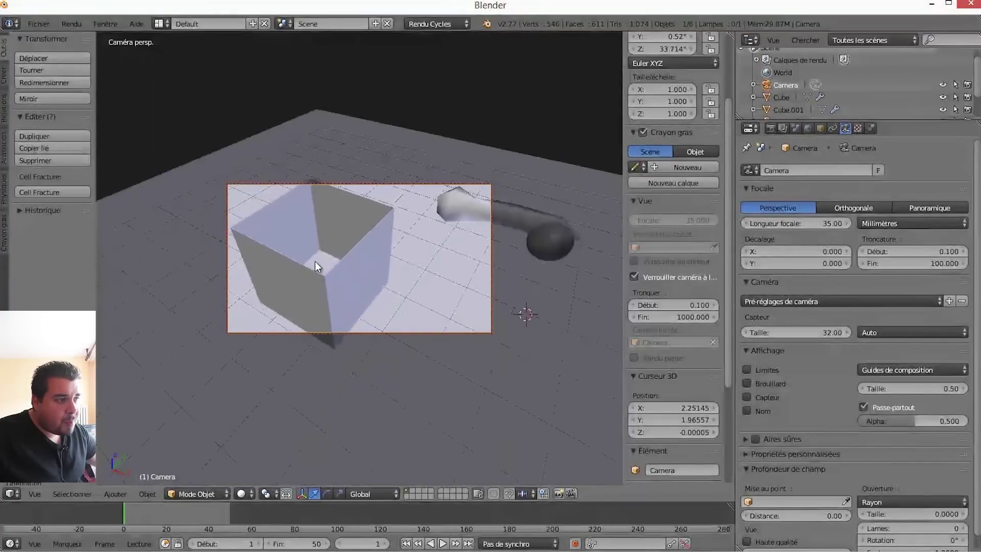
{"action": "scroll", "coordinate": [315, 262], "scroll_direction": "down", "scroll_amount": 1}
{"action": "mouse_move", "coordinate": [315, 262]}
{"action": "middle_mouse_down", "text": "shift"}
{"action": "mouse_move", "coordinate": [299, 262]}
{"action": "mouse_move", "coordinate": [330, 253]}
{"action": "middle_mouse_up", "text": "shift"}
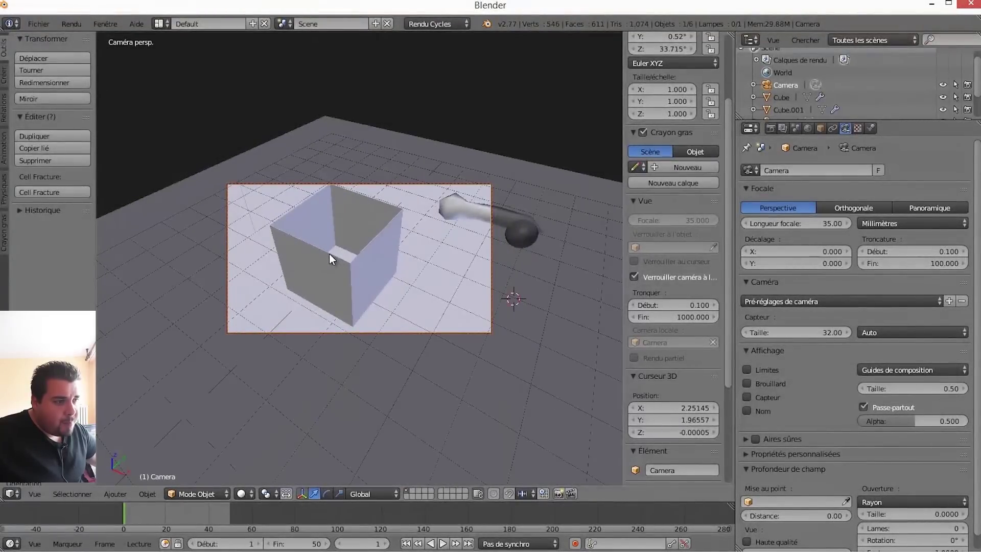
{"action": "scroll", "coordinate": [329, 254], "scroll_direction": "down", "scroll_amount": 1}
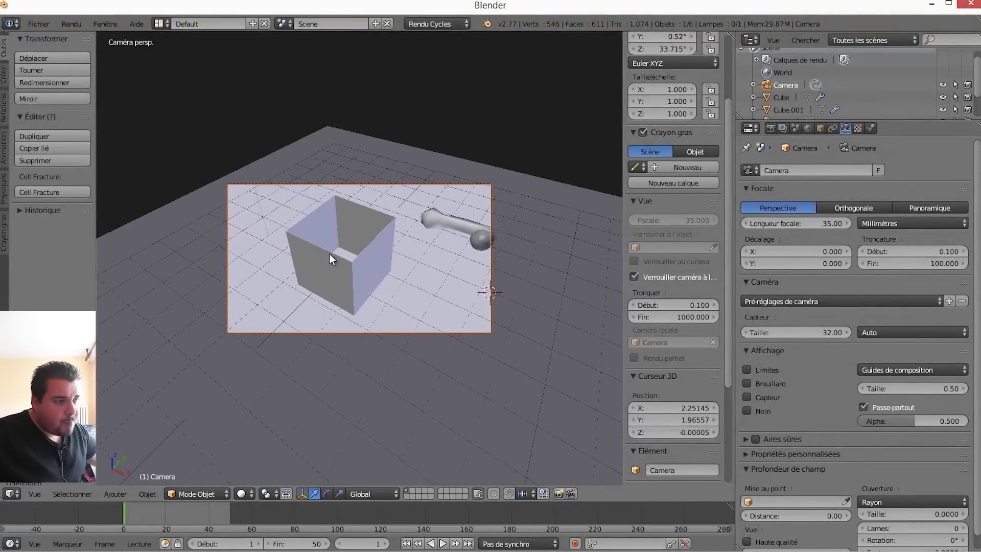
{"action": "middle_click_drag", "start_coordinate": [329, 253], "coordinate": [353, 254], "text": "shift"}
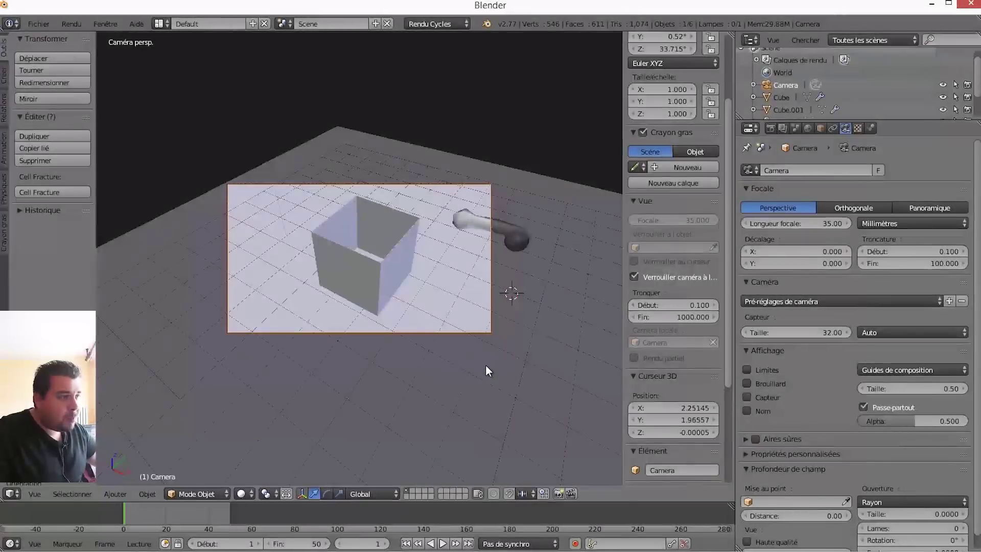
Switch the viewport to Rendered shading and play the fluid animation to frame 12
{"action": "key", "text": "n"}
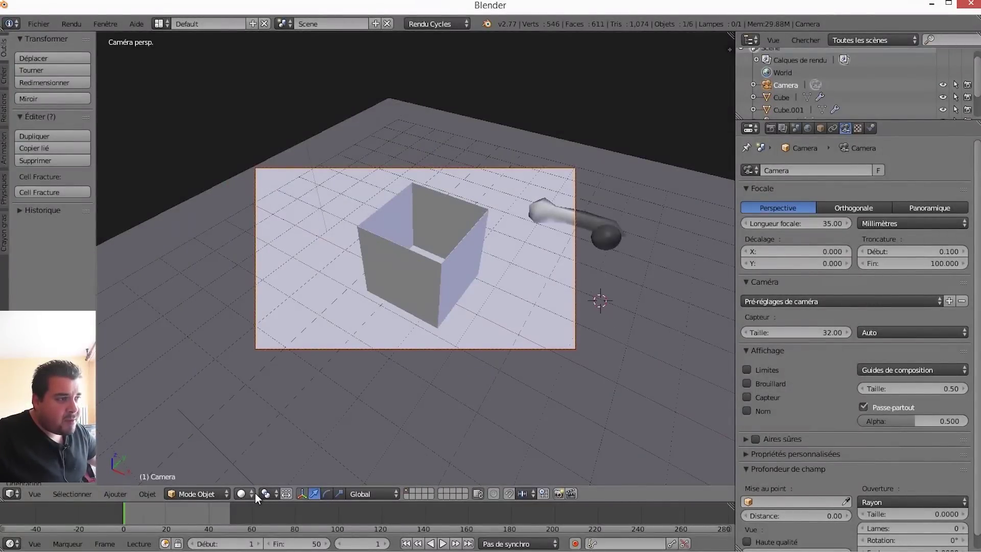
{"action": "left_click", "coordinate": [255, 493]}
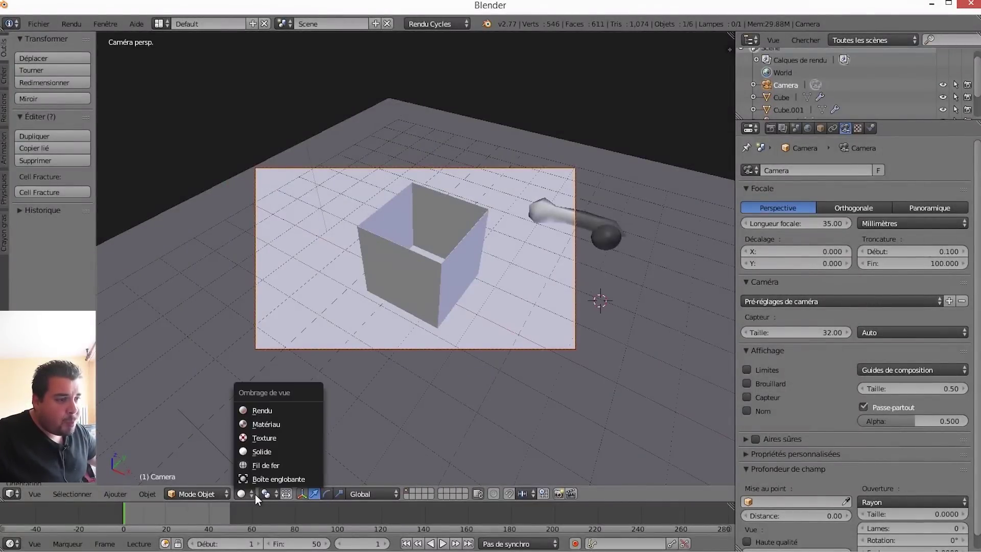
{"action": "left_click", "coordinate": [287, 410]}
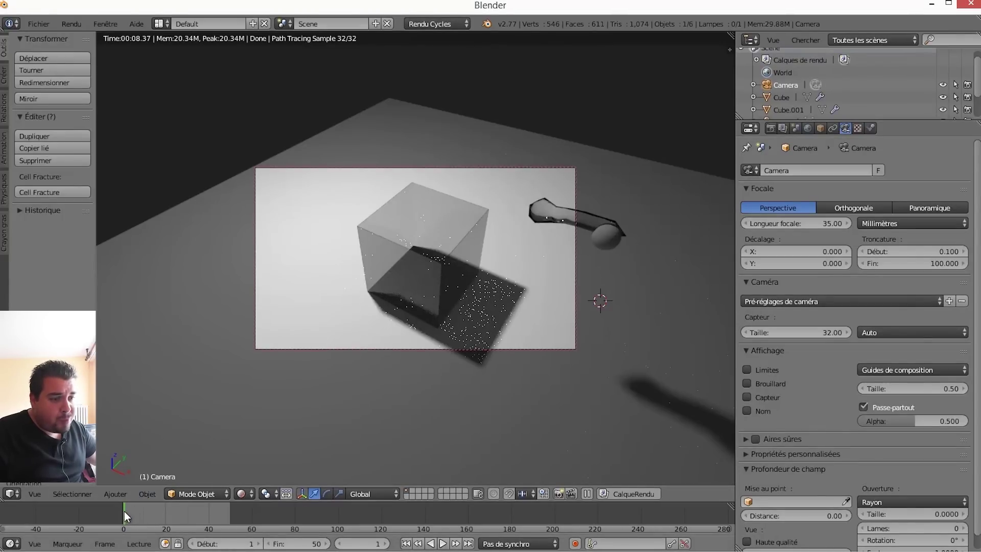
{"action": "key", "text": "alt+a"}
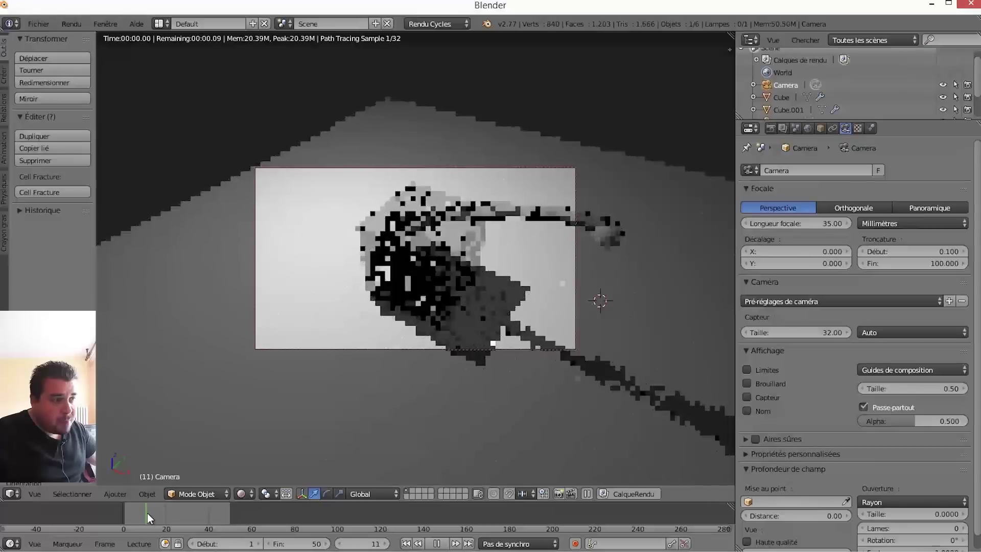
{"action": "key", "text": "alt+a"}
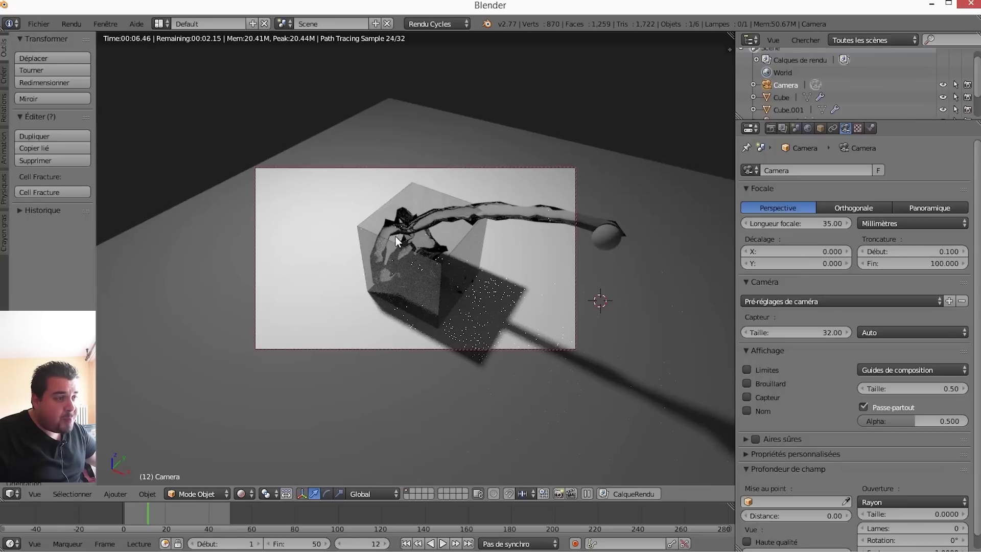
Zoom and nudge the camera so the glass box, fluid stream and ball fit the frame
{"action": "scroll", "coordinate": [422, 262], "scroll_direction": "up", "scroll_amount": 1}
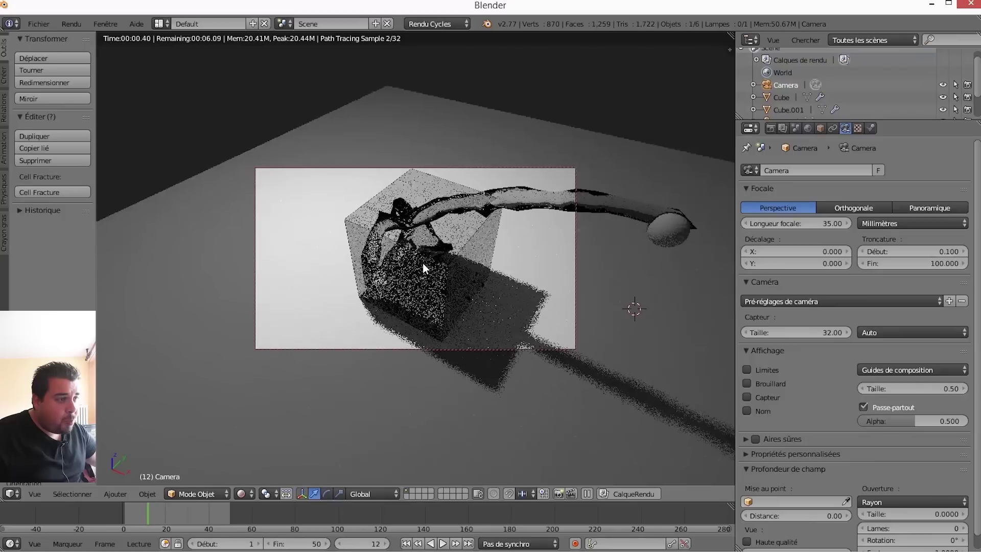
{"action": "scroll", "coordinate": [422, 263], "scroll_direction": "up", "scroll_amount": 1}
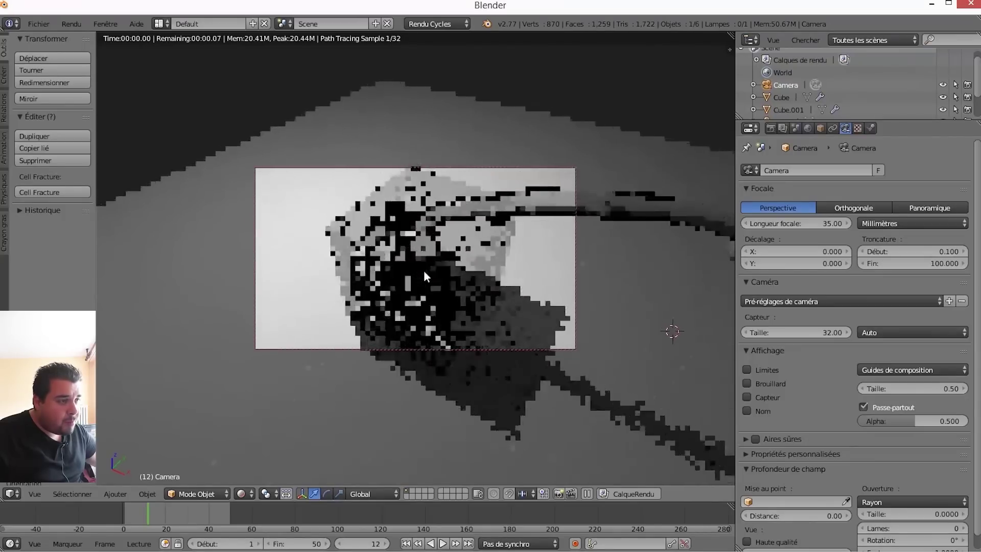
{"action": "mouse_move", "coordinate": [424, 269]}
{"action": "middle_mouse_down"}
{"action": "mouse_move", "coordinate": [464, 269]}
{"action": "mouse_move", "coordinate": [491, 234]}
{"action": "mouse_move", "coordinate": [618, 229]}
{"action": "mouse_move", "coordinate": [434, 274]}
{"action": "mouse_move", "coordinate": [497, 308]}
{"action": "middle_mouse_up"}
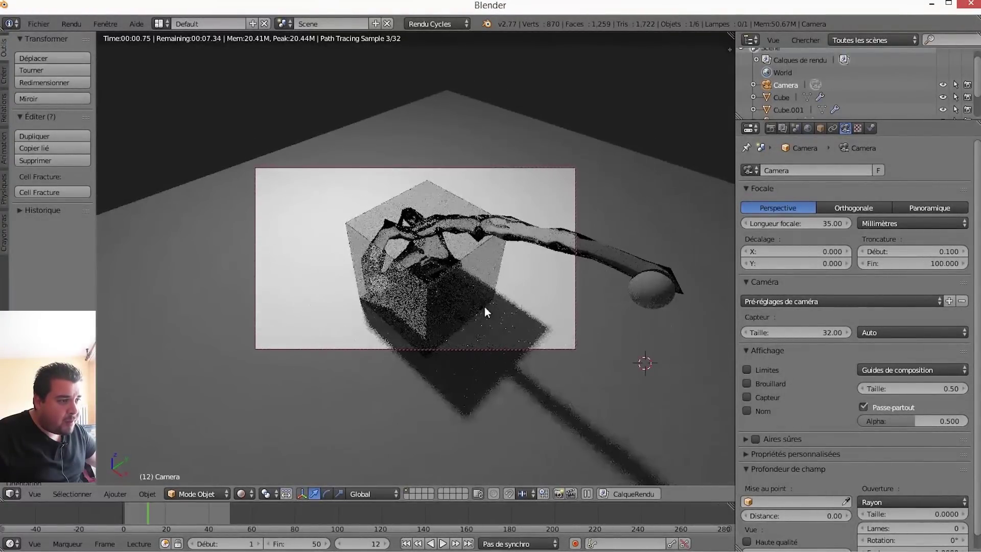
{"action": "middle_click_drag", "start_coordinate": [473, 306], "coordinate": [472, 298]}
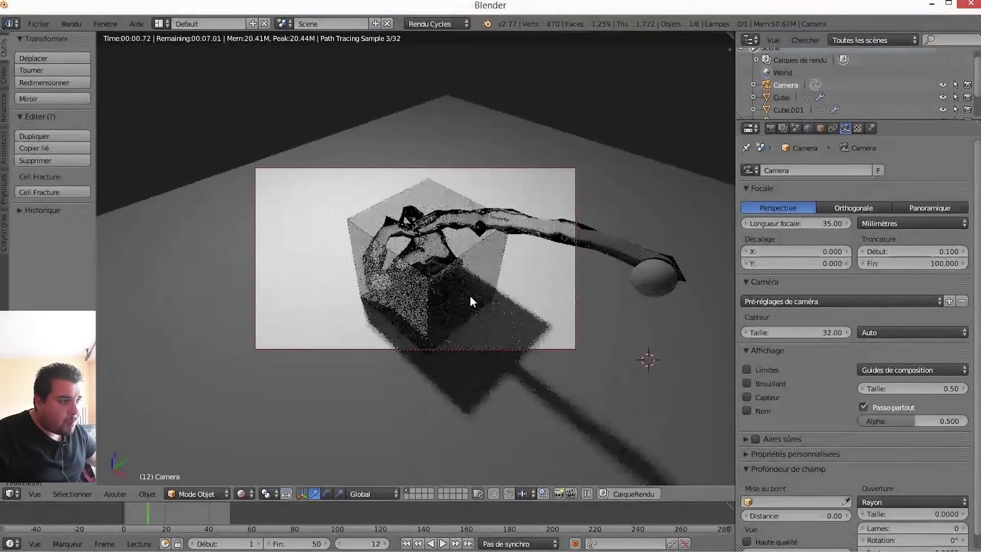
{"action": "middle_click_drag", "start_coordinate": [470, 296], "coordinate": [478, 292]}
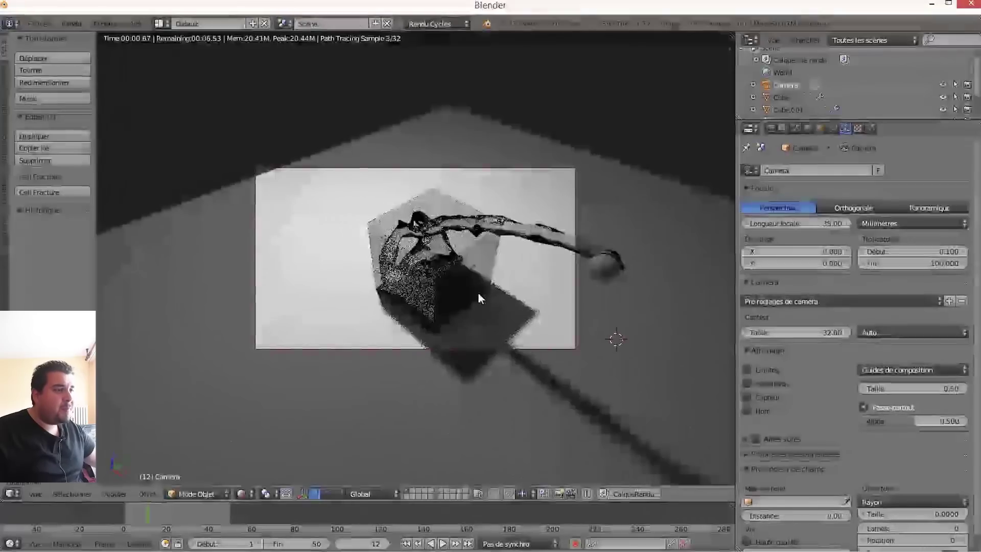
{"action": "middle_click_drag", "start_coordinate": [477, 292], "coordinate": [477, 291]}
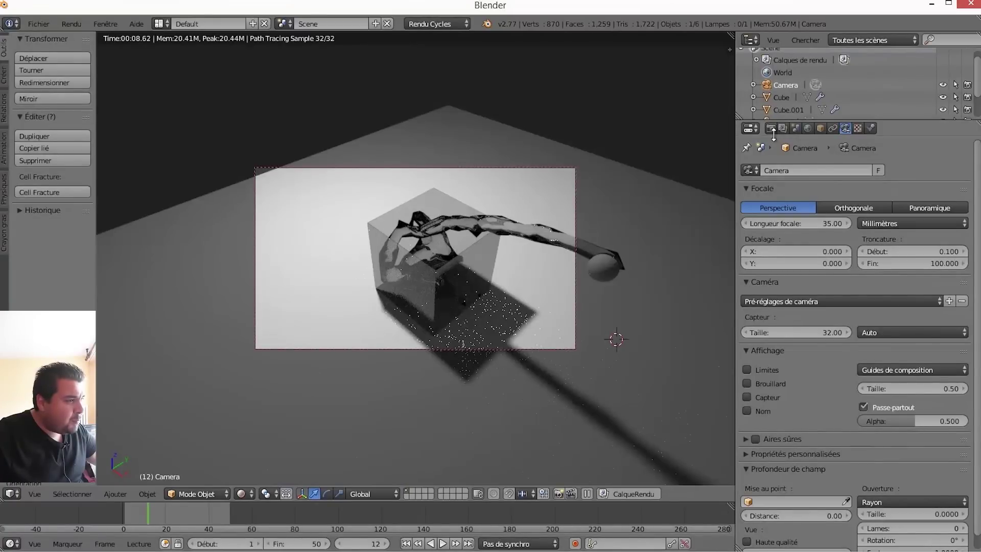
Set the render device to GPU Compute and the resolution scale to 25%
{"action": "left_click", "coordinate": [771, 129]}
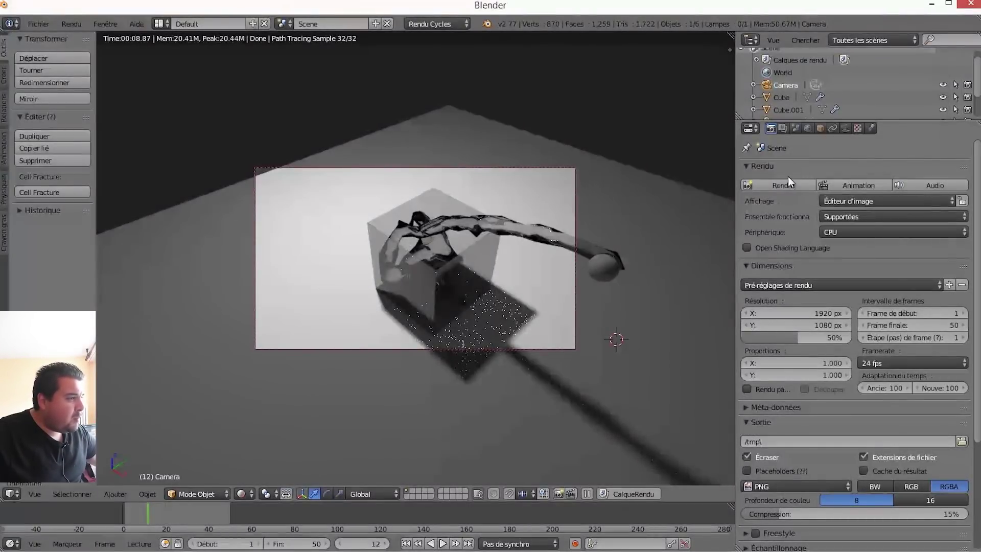
{"action": "left_click", "coordinate": [884, 236]}
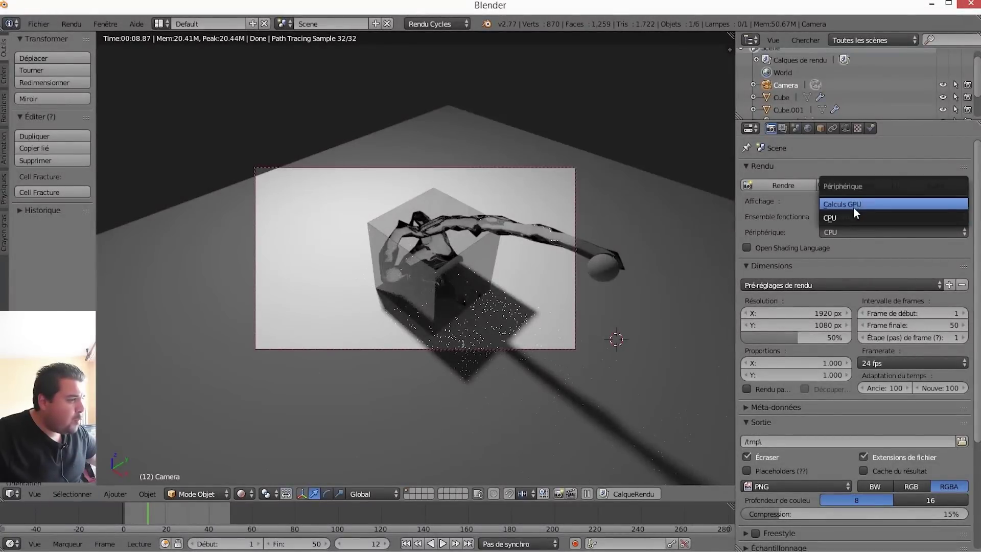
{"action": "left_click", "coordinate": [869, 207]}
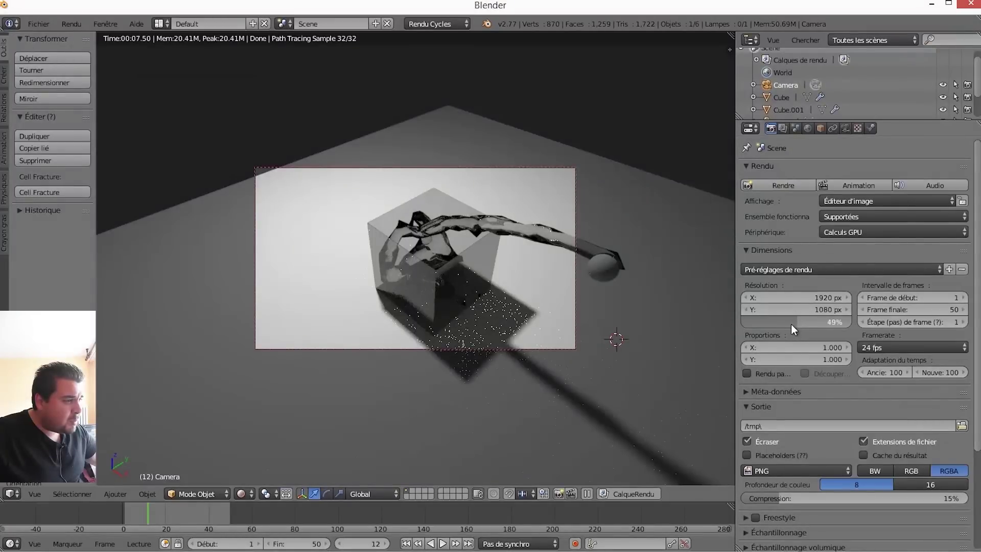
{"action": "left_click_drag", "start_coordinate": [791, 324], "coordinate": [766, 324]}
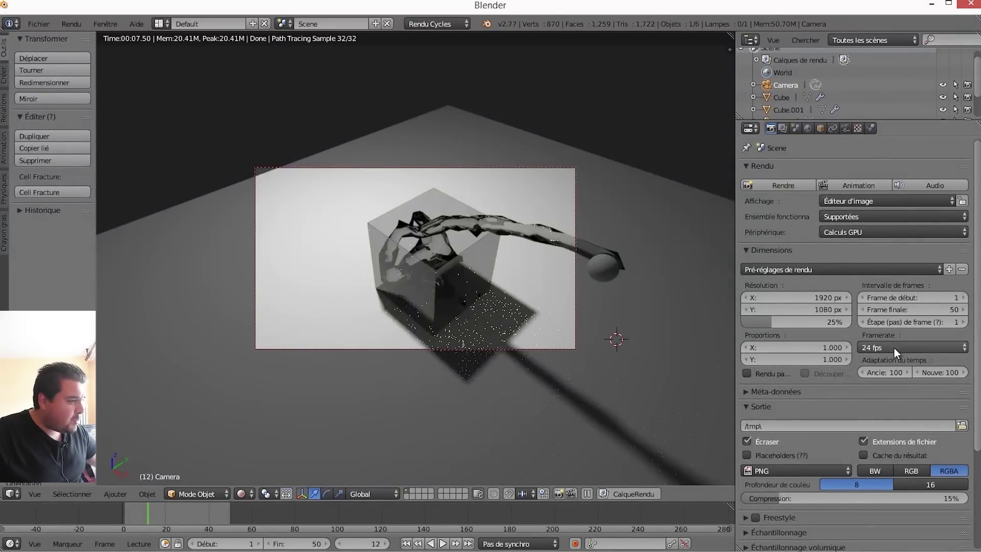
Set the output format to RGB JPEG at 100% quality
{"action": "scroll", "coordinate": [976, 272], "scroll_direction": "down", "scroll_amount": 1}
{"action": "scroll", "coordinate": [976, 272], "scroll_direction": "down", "scroll_amount": 2}
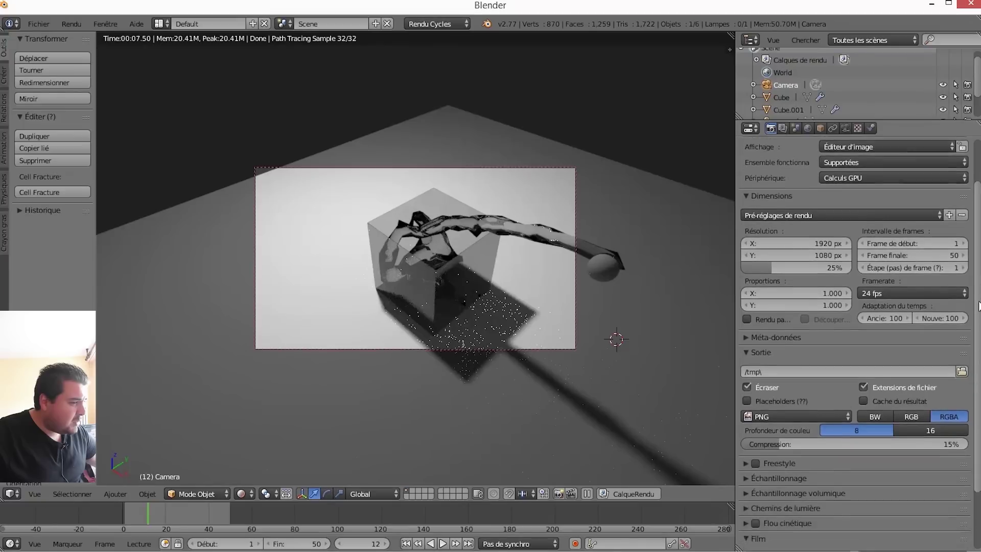
{"action": "scroll", "coordinate": [976, 272], "scroll_direction": "down", "scroll_amount": 2}
{"action": "scroll", "coordinate": [976, 272], "scroll_direction": "down", "scroll_amount": 2}
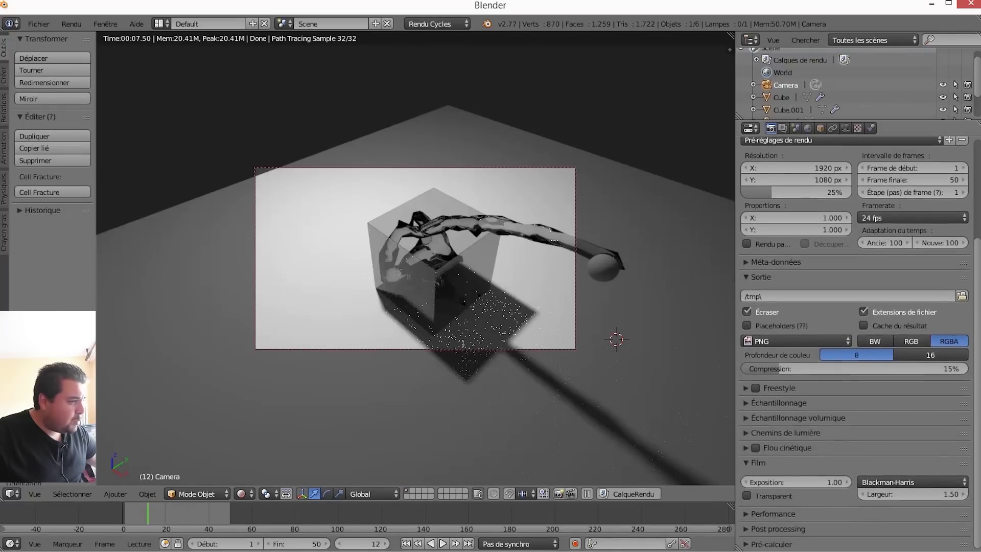
{"action": "left_click", "coordinate": [839, 339]}
{"action": "left_click", "coordinate": [604, 285]}
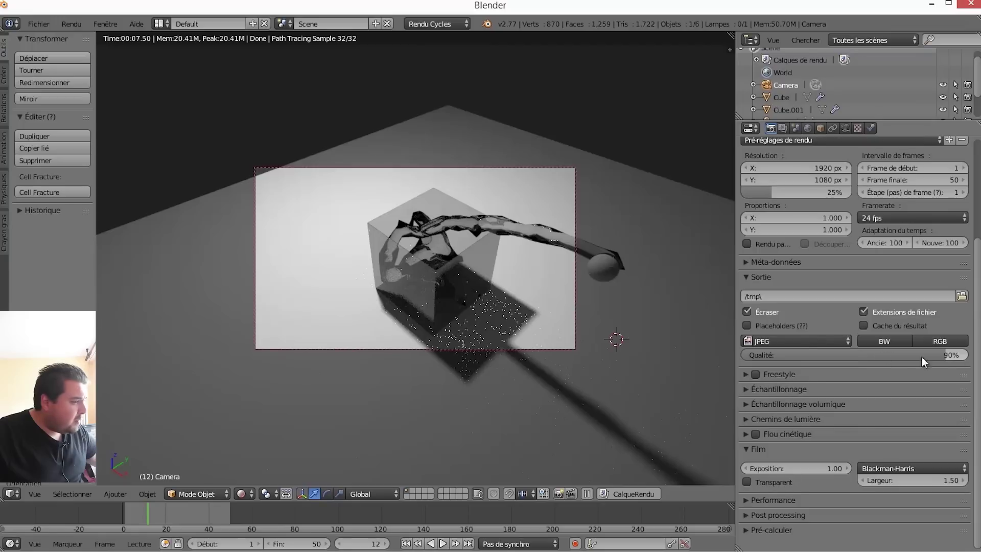
{"action": "left_click_drag", "start_coordinate": [921, 357], "coordinate": [951, 357]}
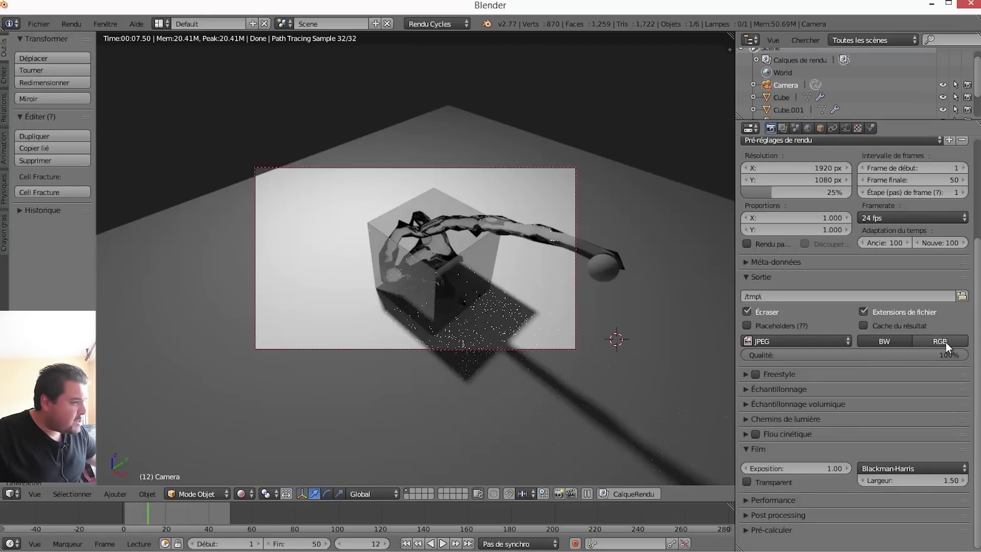
{"action": "left_click", "coordinate": [946, 343]}
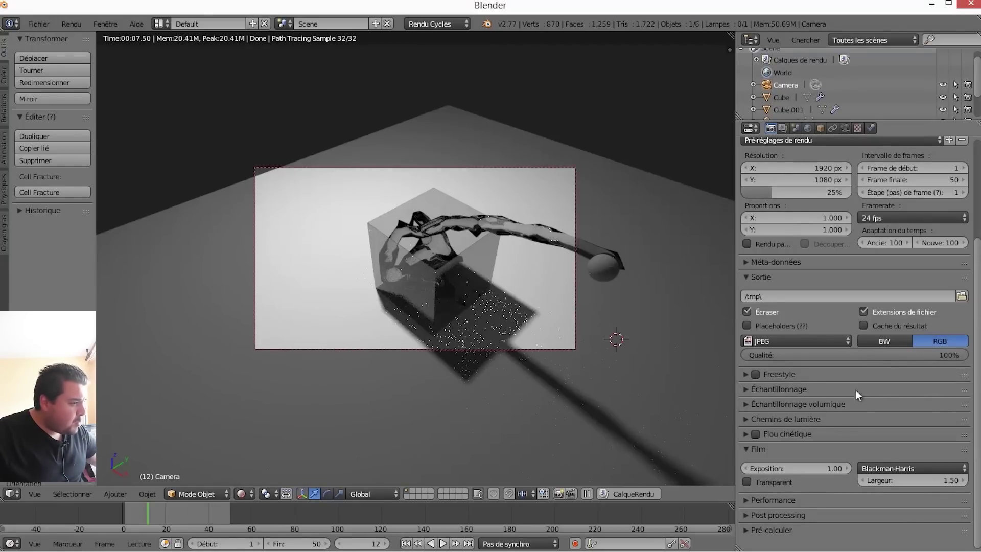
Raise the Cycles render samples from 128 to 250 in Sampling
{"action": "left_click", "coordinate": [746, 389]}
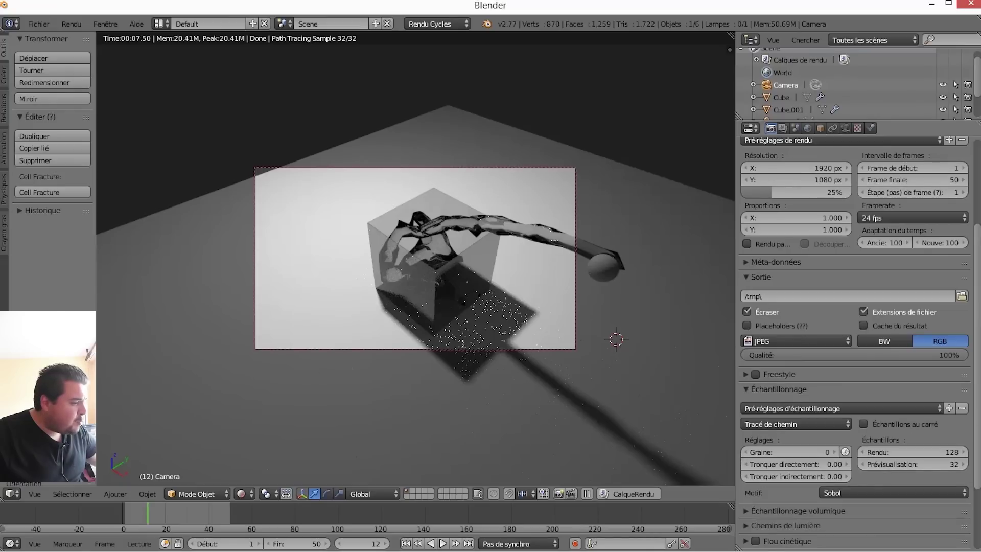
{"action": "left_click_drag", "start_coordinate": [980, 365], "coordinate": [977, 429]}
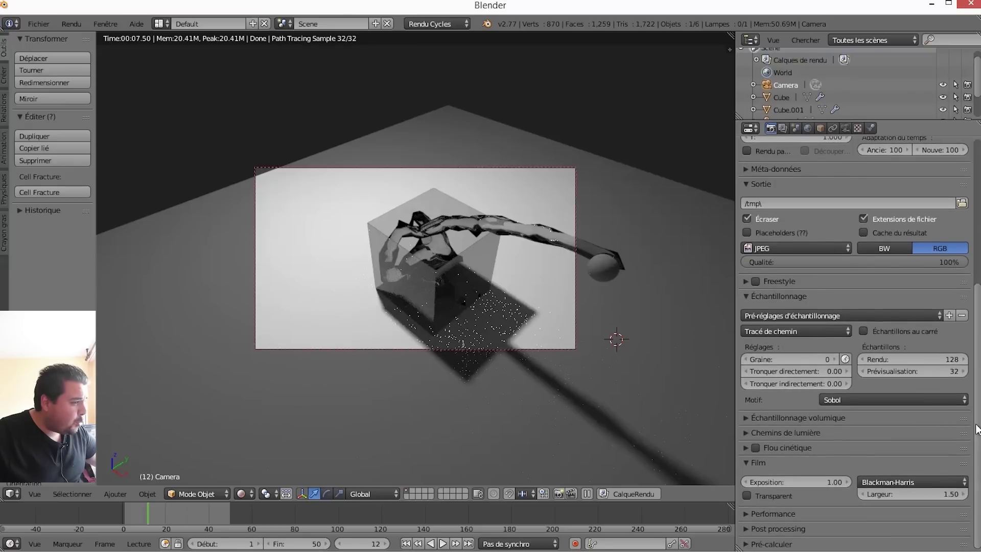
{"action": "left_click", "coordinate": [942, 360]}
{"action": "type", "text": "250"}
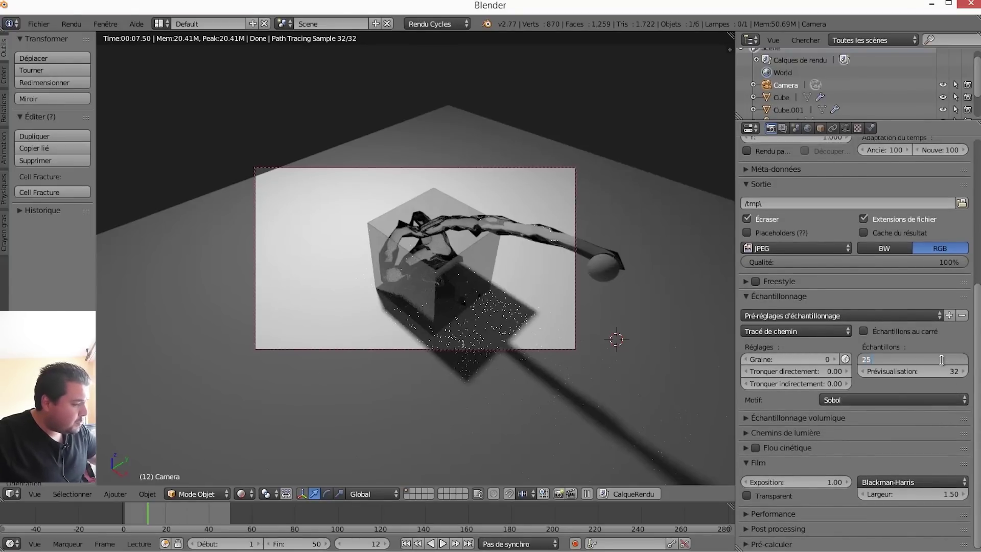
{"action": "key", "text": "Return"}
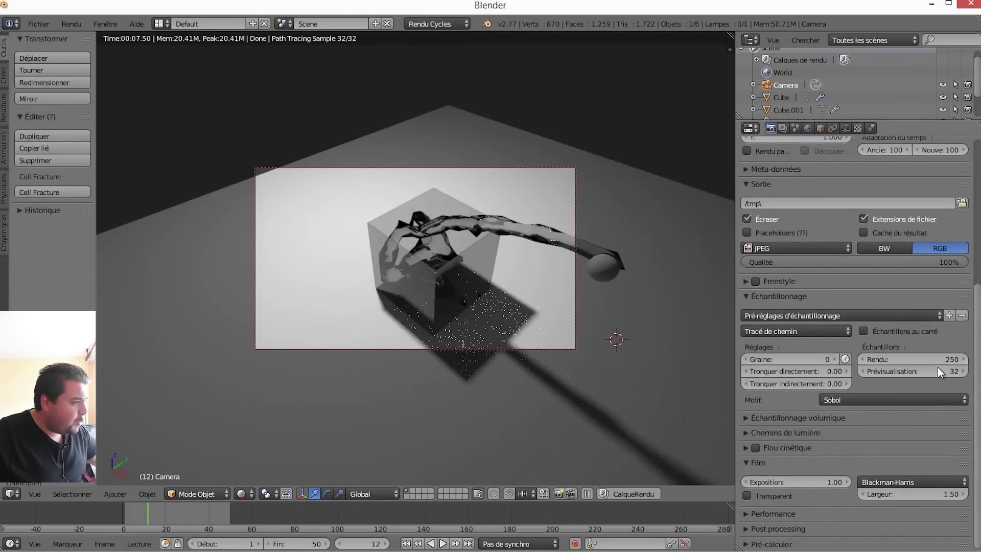
{"action": "left_click", "coordinate": [745, 418]}
{"action": "scroll", "coordinate": [891, 419], "scroll_direction": "down", "scroll_amount": 2}
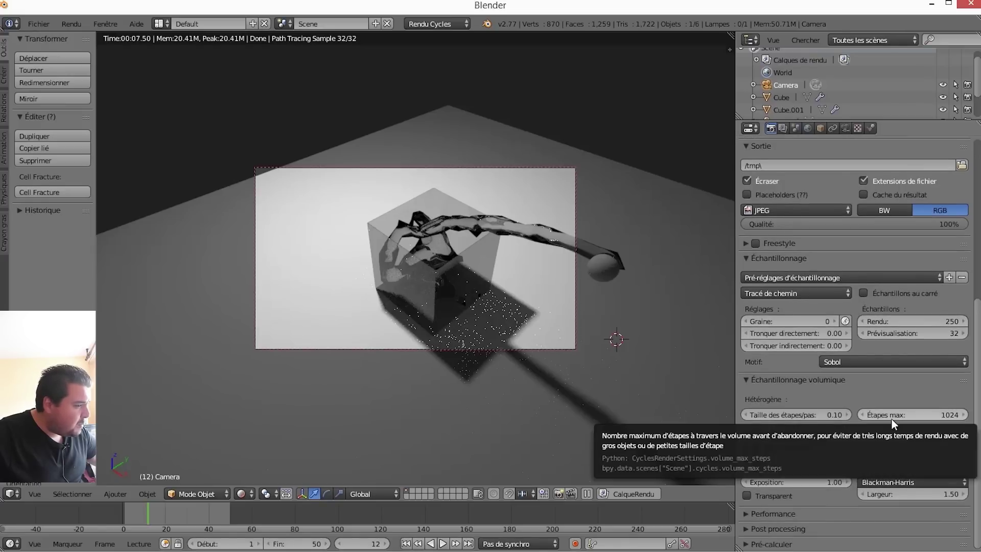
Set Filter Glossy in Light Paths to 0.5
{"action": "left_click", "coordinate": [745, 381]}
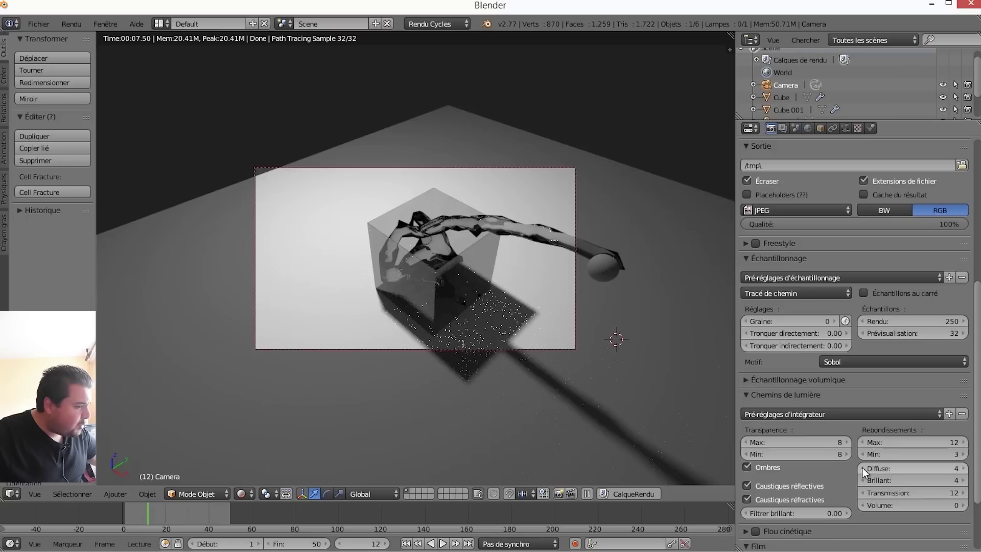
{"action": "scroll", "coordinate": [838, 437], "scroll_direction": "down", "scroll_amount": 3}
{"action": "scroll", "coordinate": [836, 447], "scroll_direction": "down", "scroll_amount": 2}
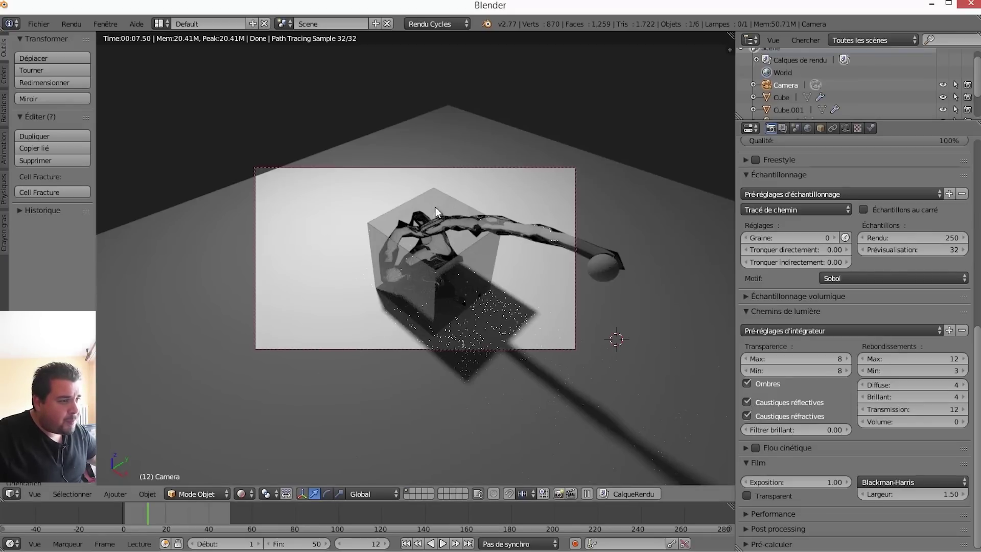
{"action": "left_click", "coordinate": [840, 434]}
{"action": "type", "text": "0.5"}
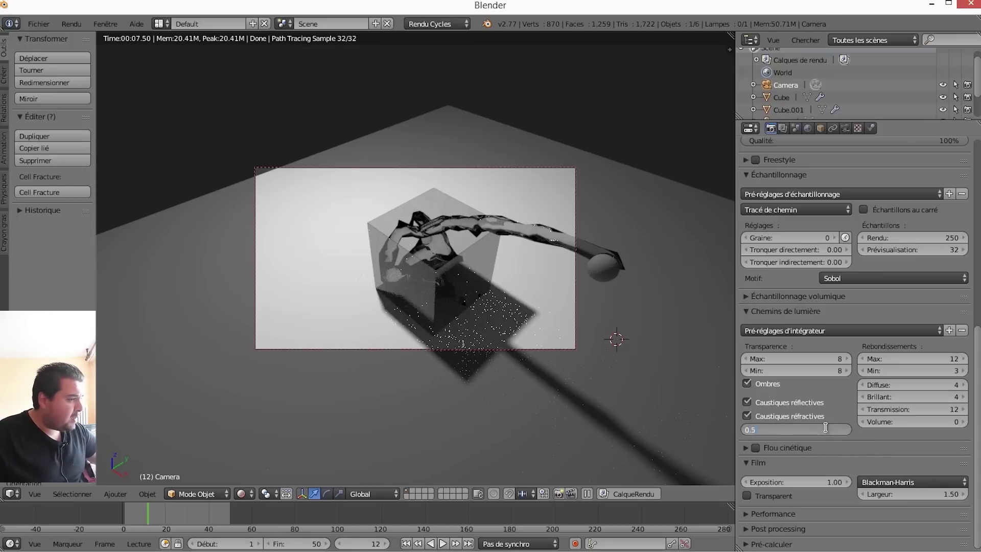
{"action": "key", "text": "Return"}
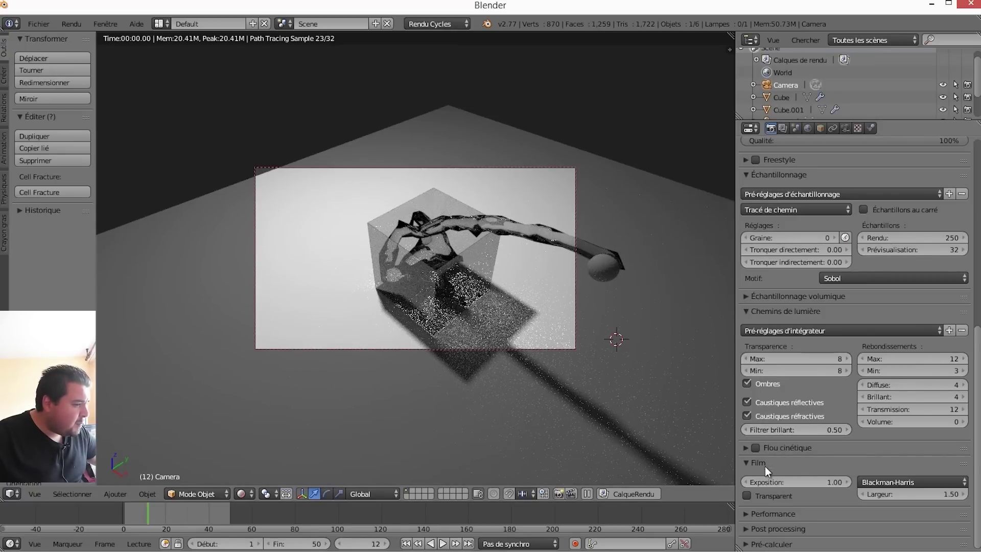
Collapse Light Paths and browse the Performance, Post Processing and Bake panels
{"action": "left_click", "coordinate": [744, 310]}
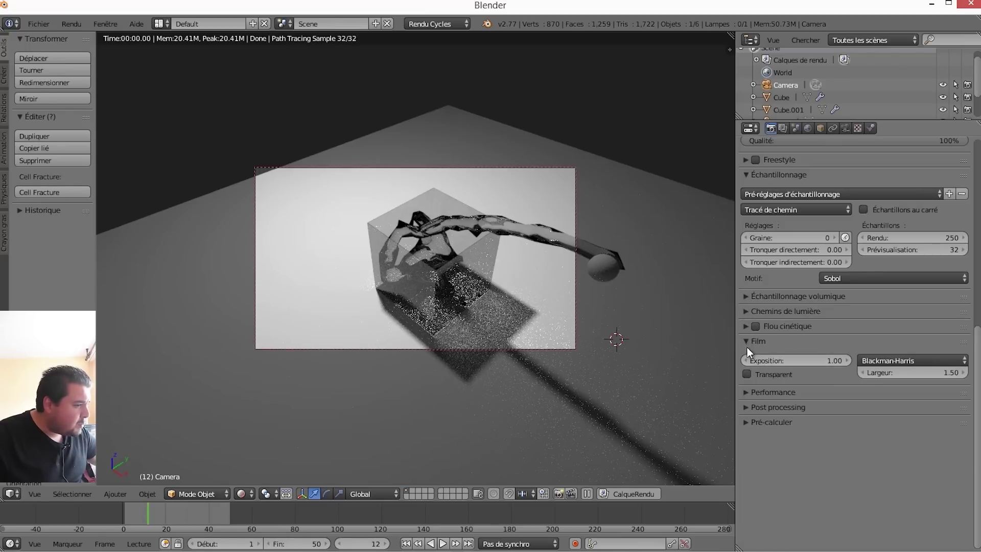
{"action": "left_click", "coordinate": [743, 394]}
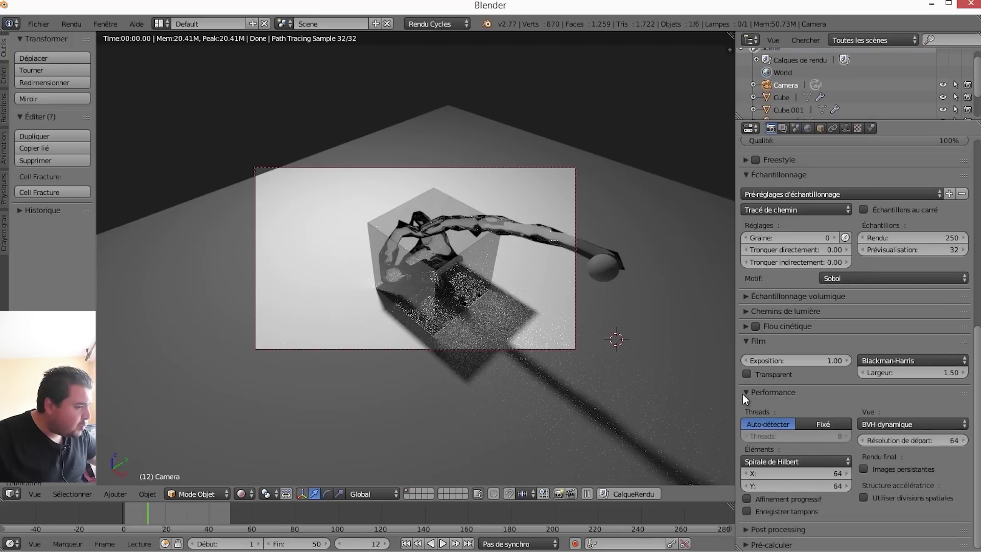
{"action": "left_click", "coordinate": [743, 394]}
{"action": "left_click", "coordinate": [745, 404]}
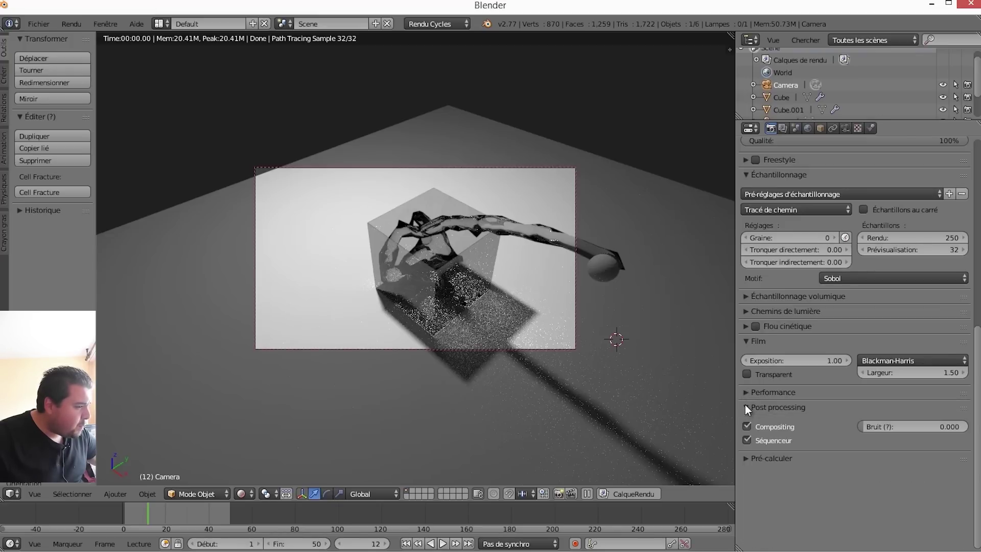
{"action": "left_click", "coordinate": [746, 407]}
{"action": "left_click", "coordinate": [746, 422]}
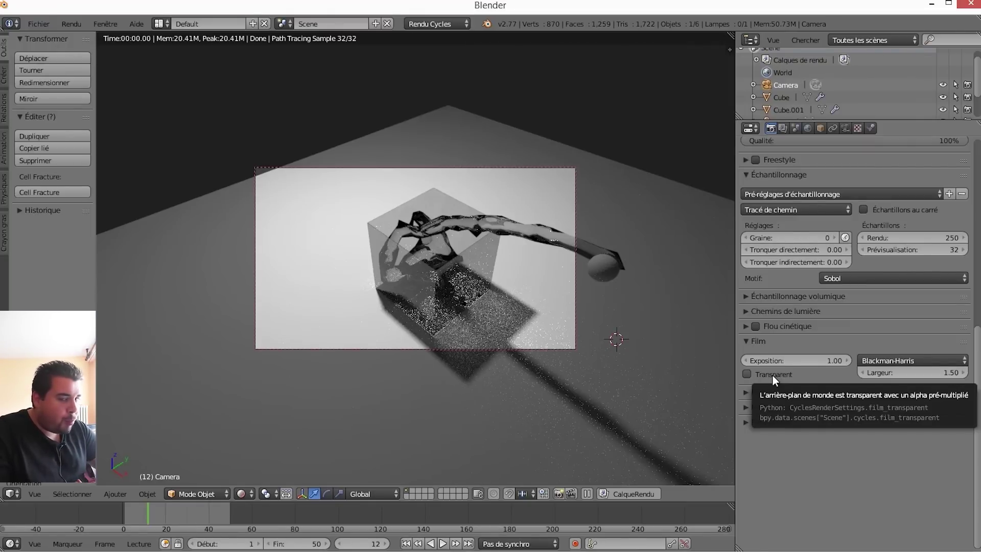
Render frame 12 in Cycles and follow the tiles in the render result
{"action": "scroll", "coordinate": [878, 211], "scroll_direction": "up", "scroll_amount": 10}
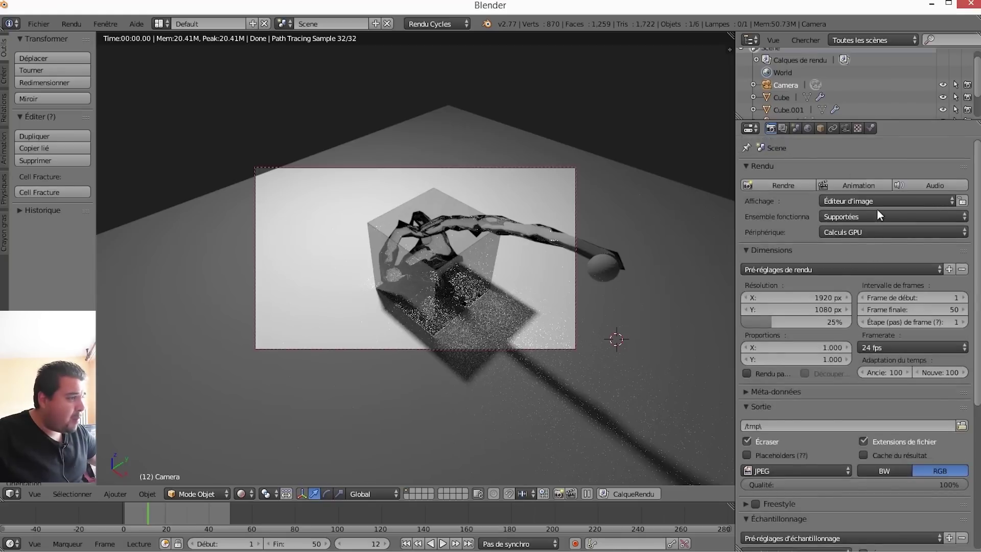
{"action": "left_click", "coordinate": [774, 185]}
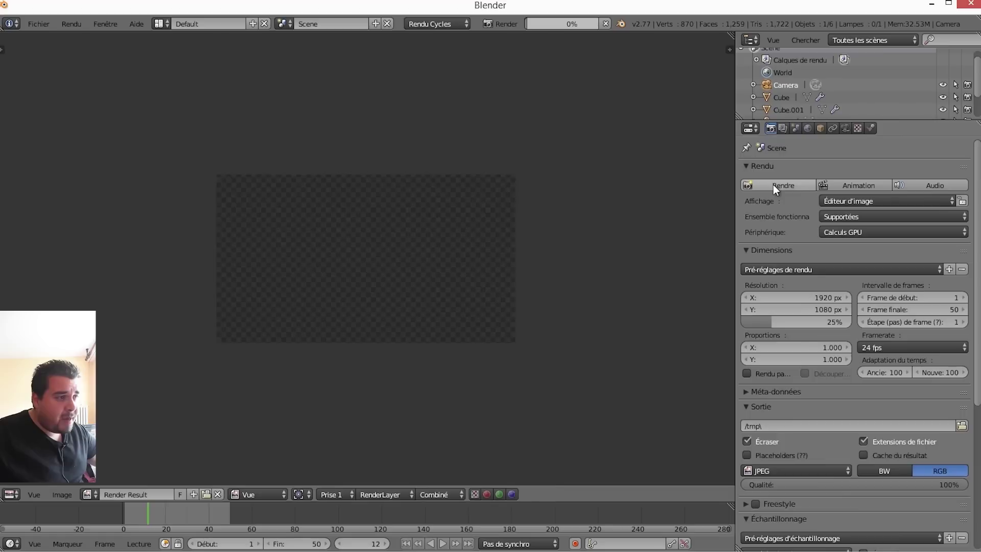
{"action": "scroll", "coordinate": [393, 256], "scroll_direction": "up", "scroll_amount": 1}
{"action": "scroll", "coordinate": [393, 256], "scroll_direction": "up", "scroll_amount": 1}
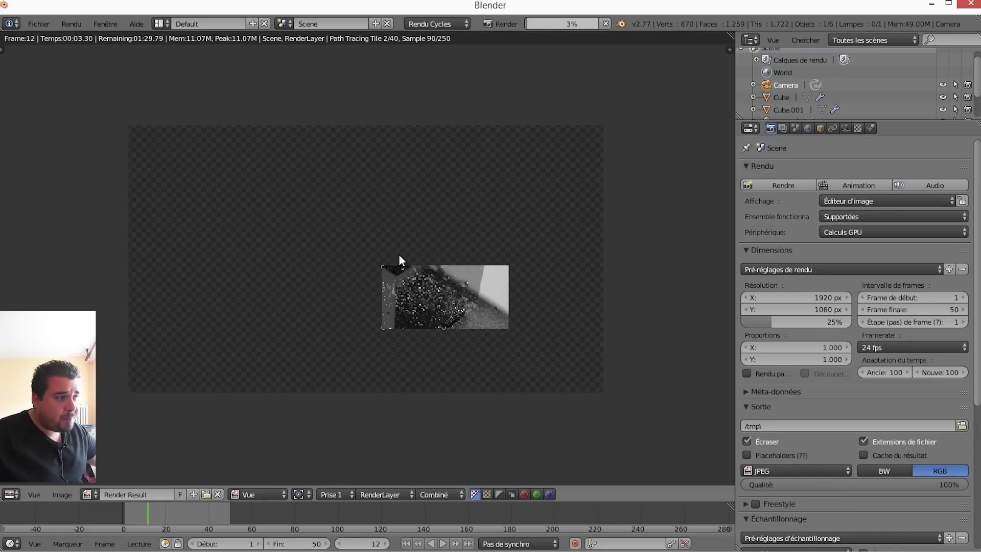
{"action": "scroll", "coordinate": [398, 256], "scroll_direction": "up", "scroll_amount": 1}
{"action": "middle_click_drag", "start_coordinate": [410, 255], "coordinate": [448, 240]}
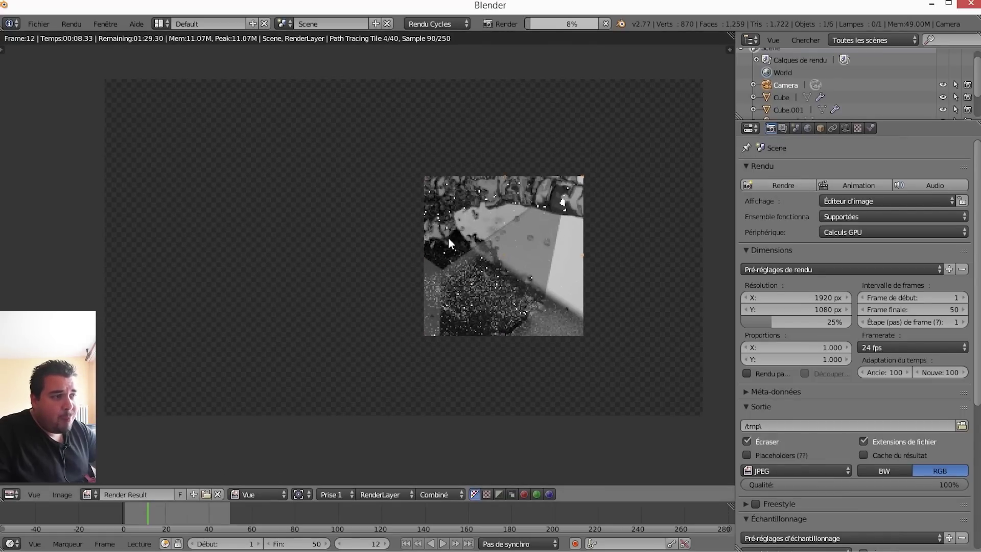